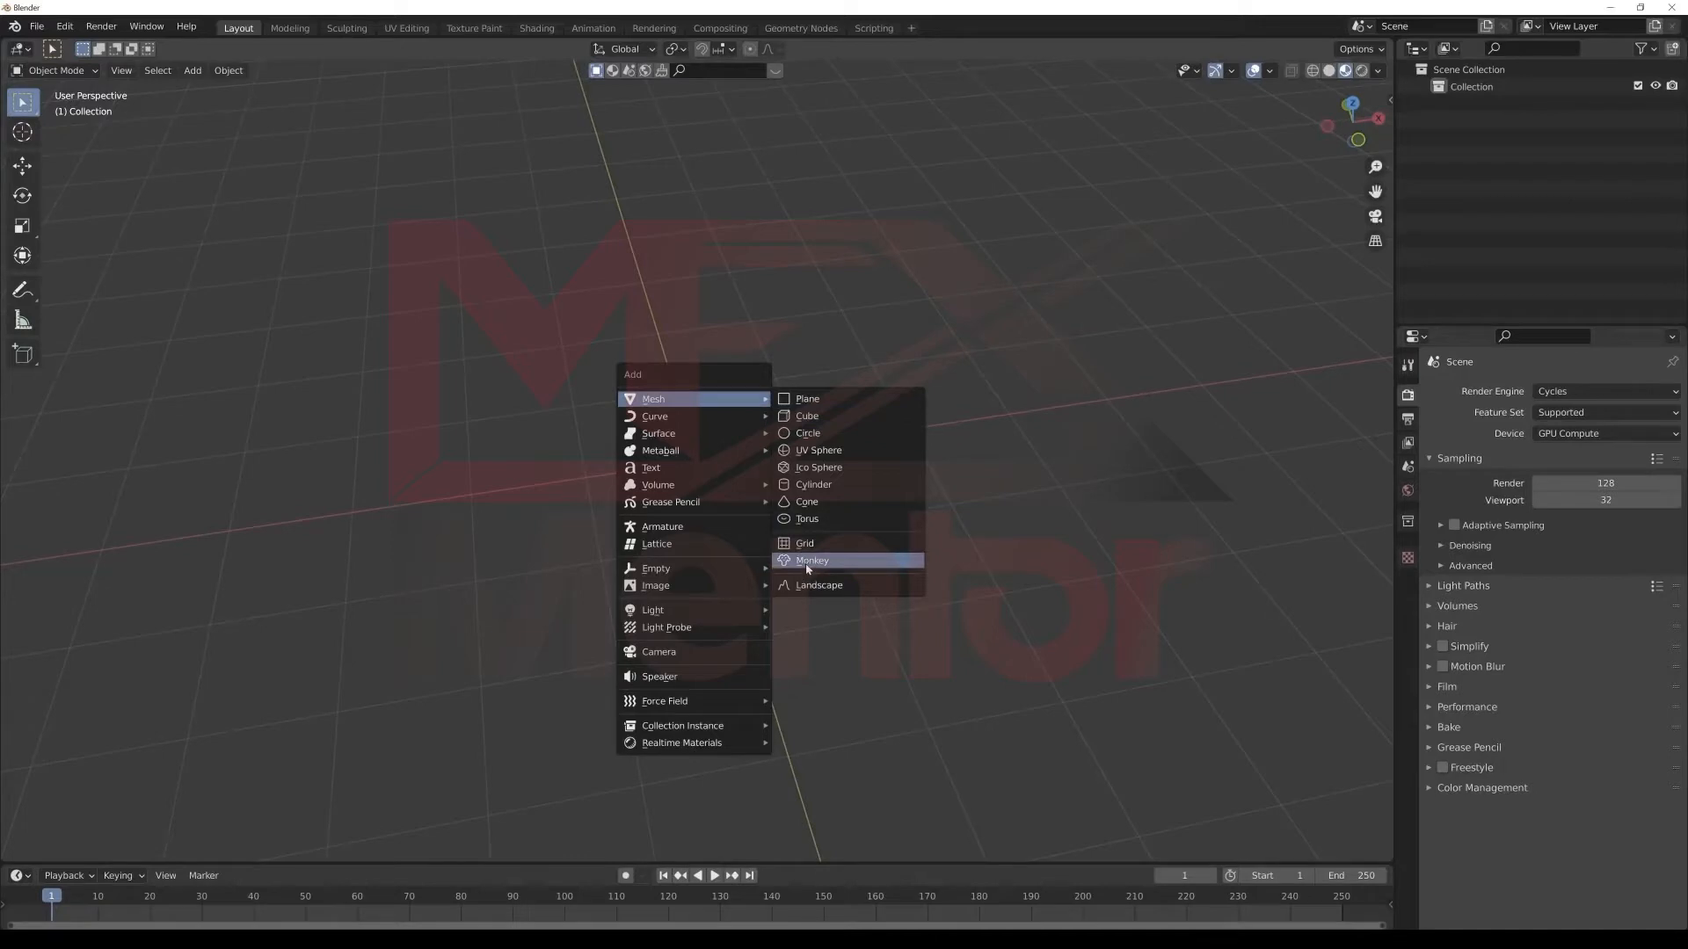
# Add a monkey mesh and give it a Subdivision Surface modifier with a viewport level of 3.
pyautogui.click(807, 567)
pyautogui.moveTo(953, 603); pyautogui.dragTo(871, 585, button='middle')
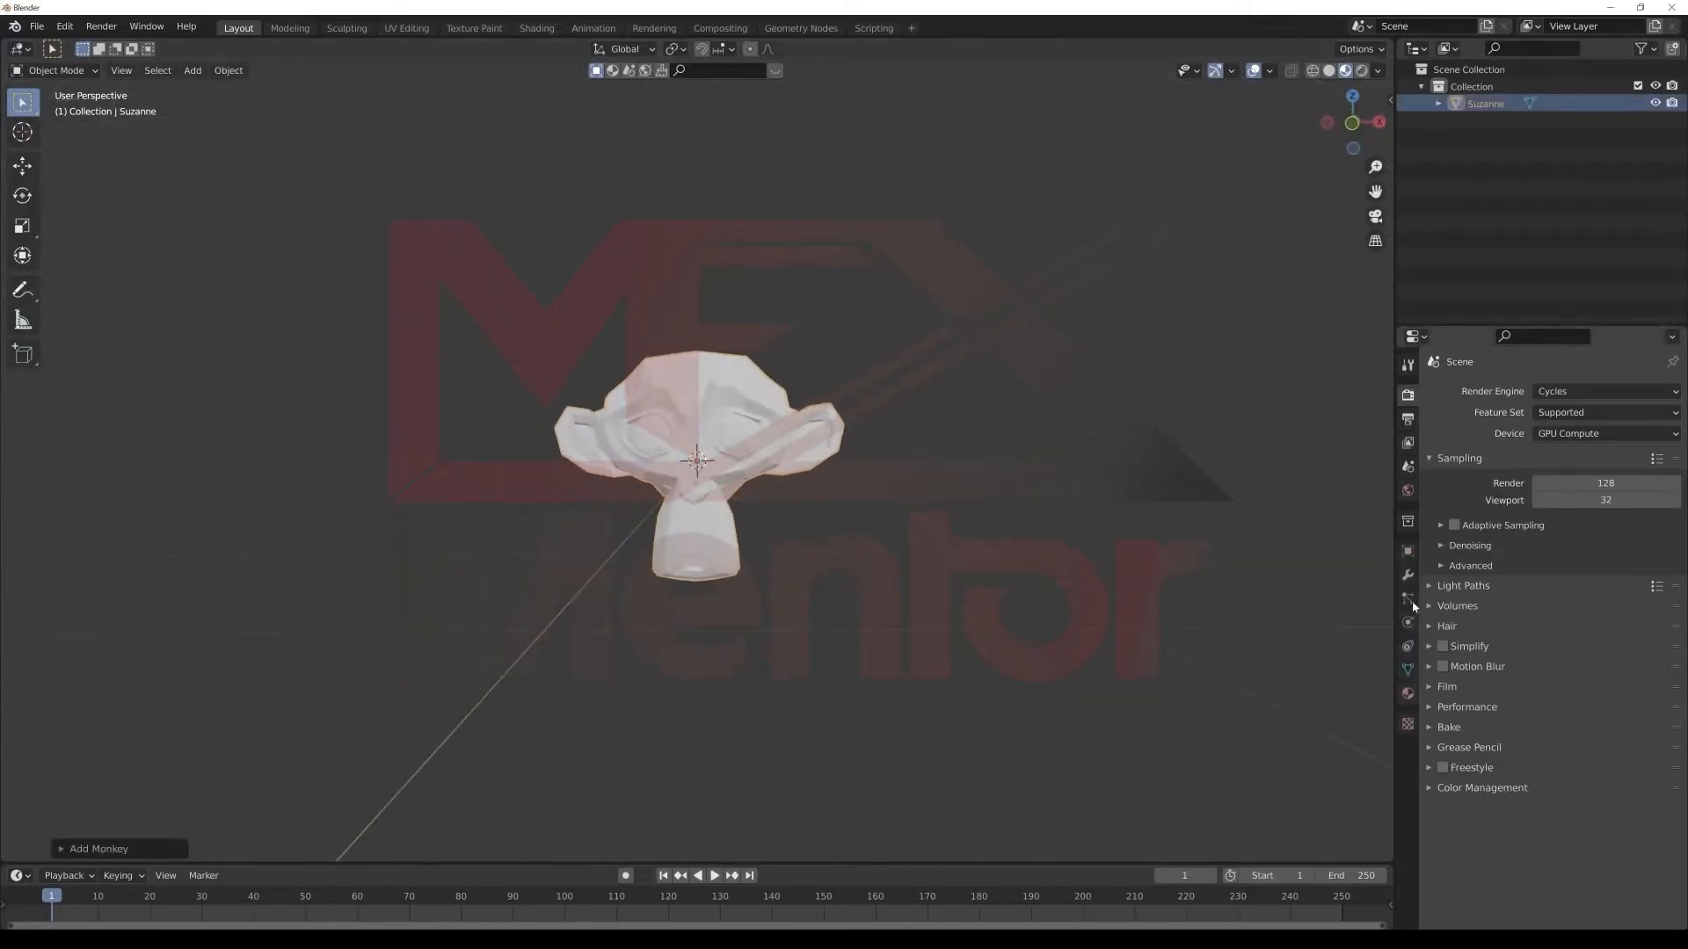
pyautogui.click(1408, 576)
pyautogui.click(1590, 390)
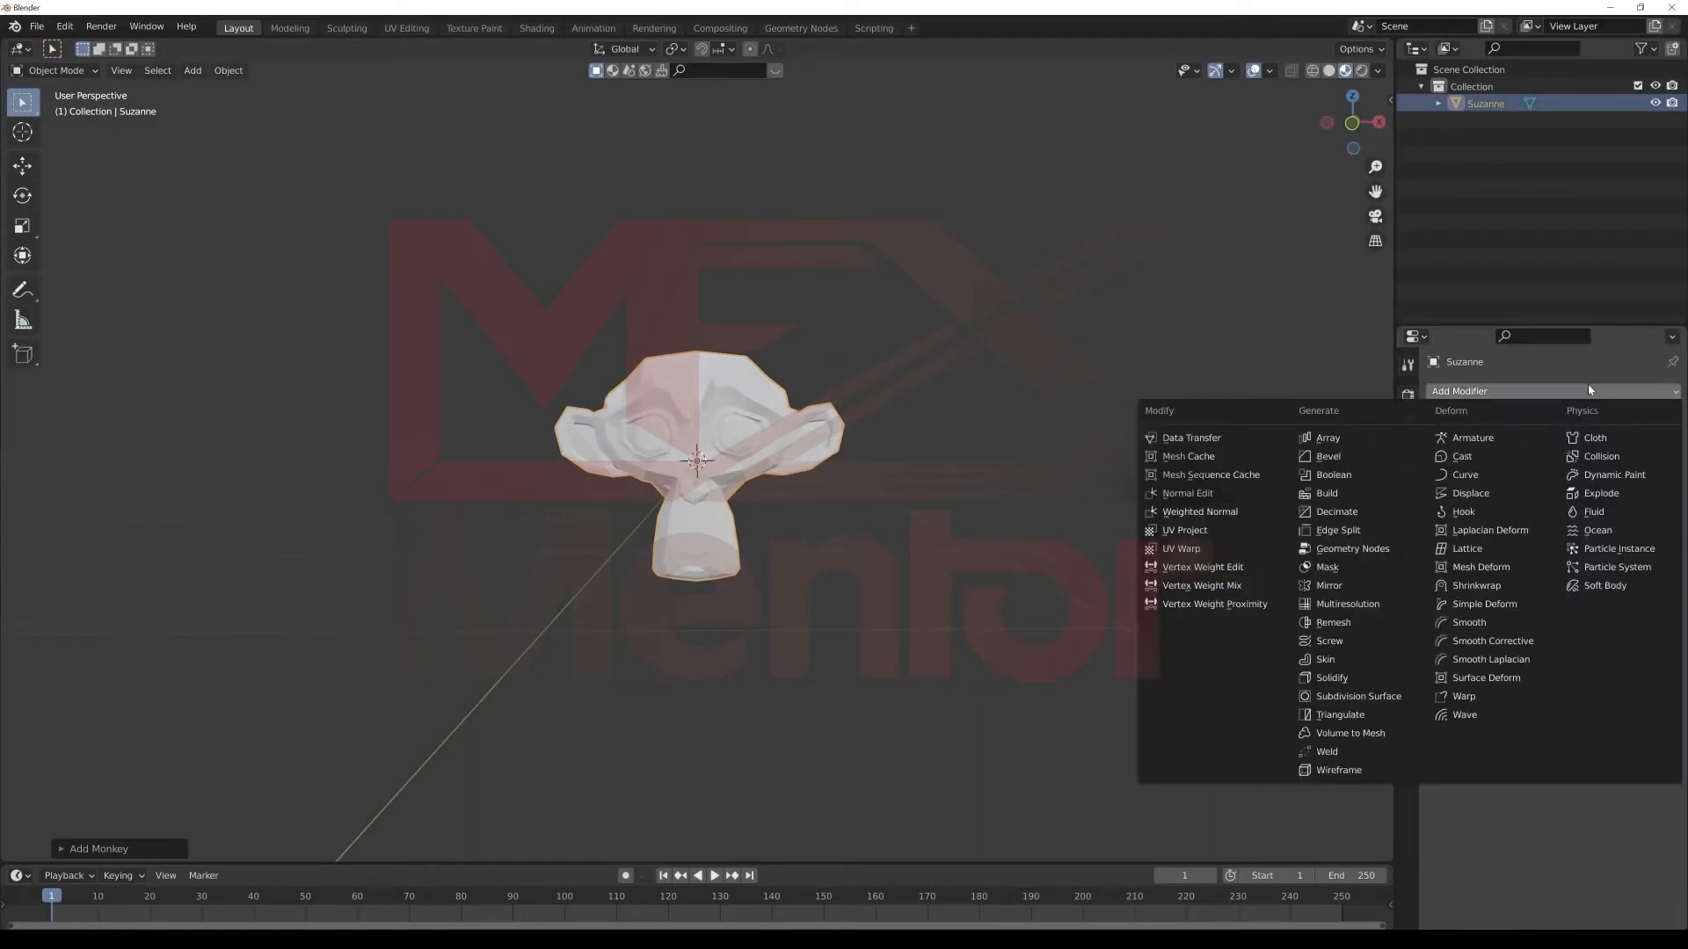
pyautogui.click(1358, 696)
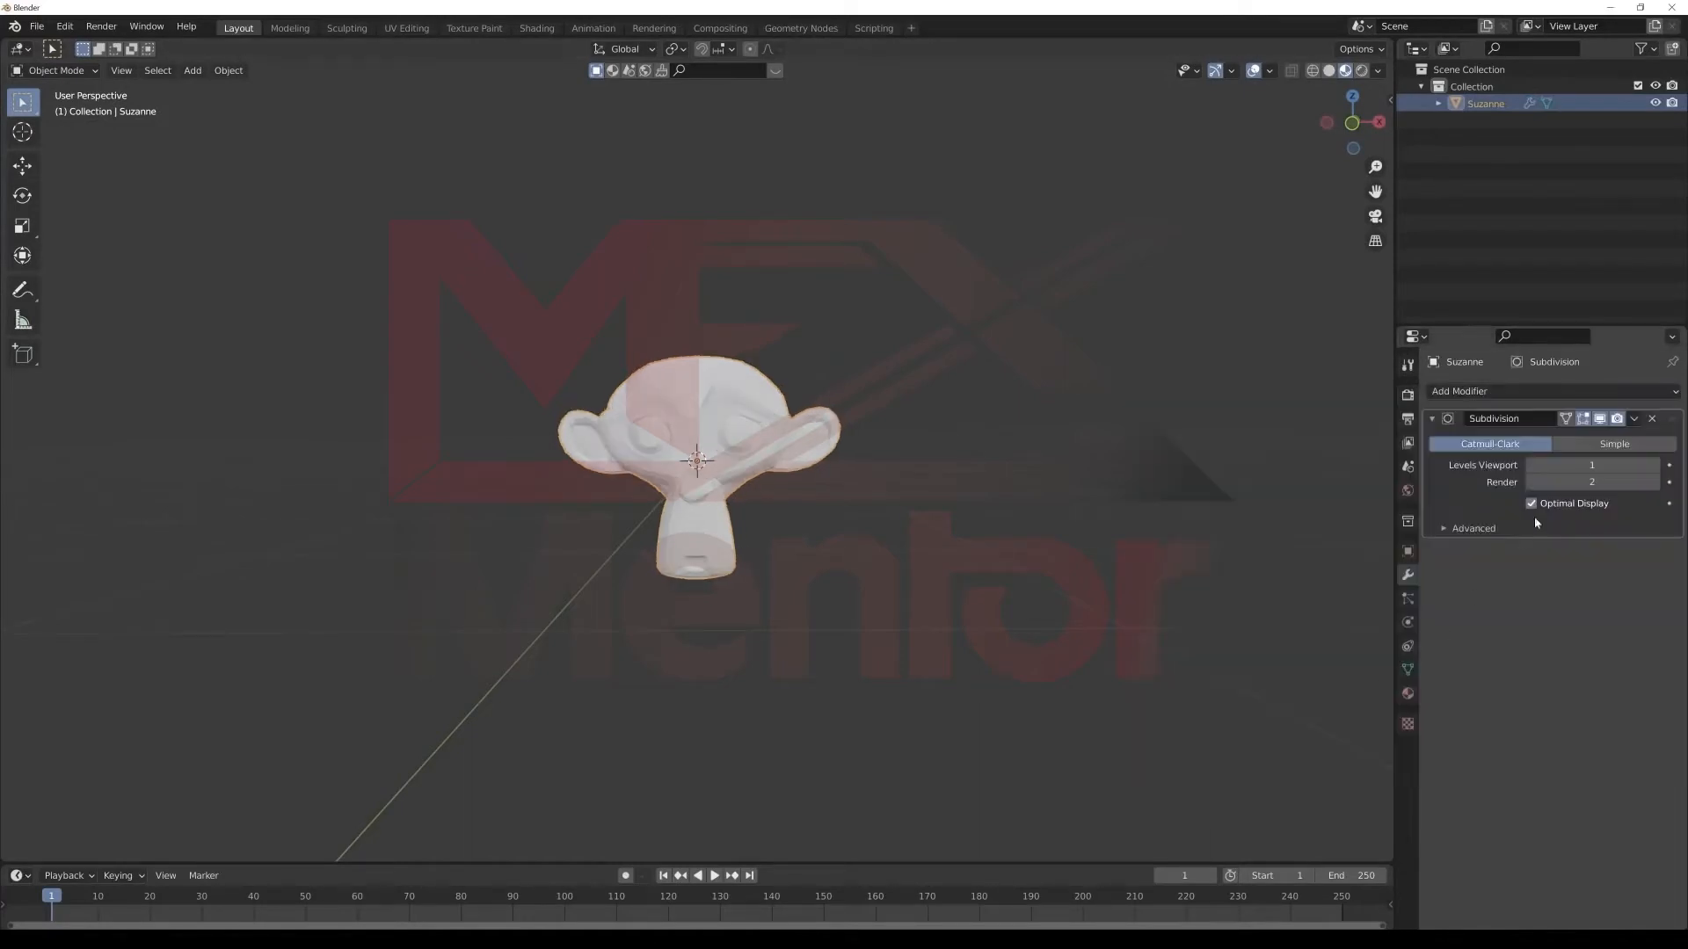
pyautogui.click(1655, 468)
pyautogui.click(1656, 468)
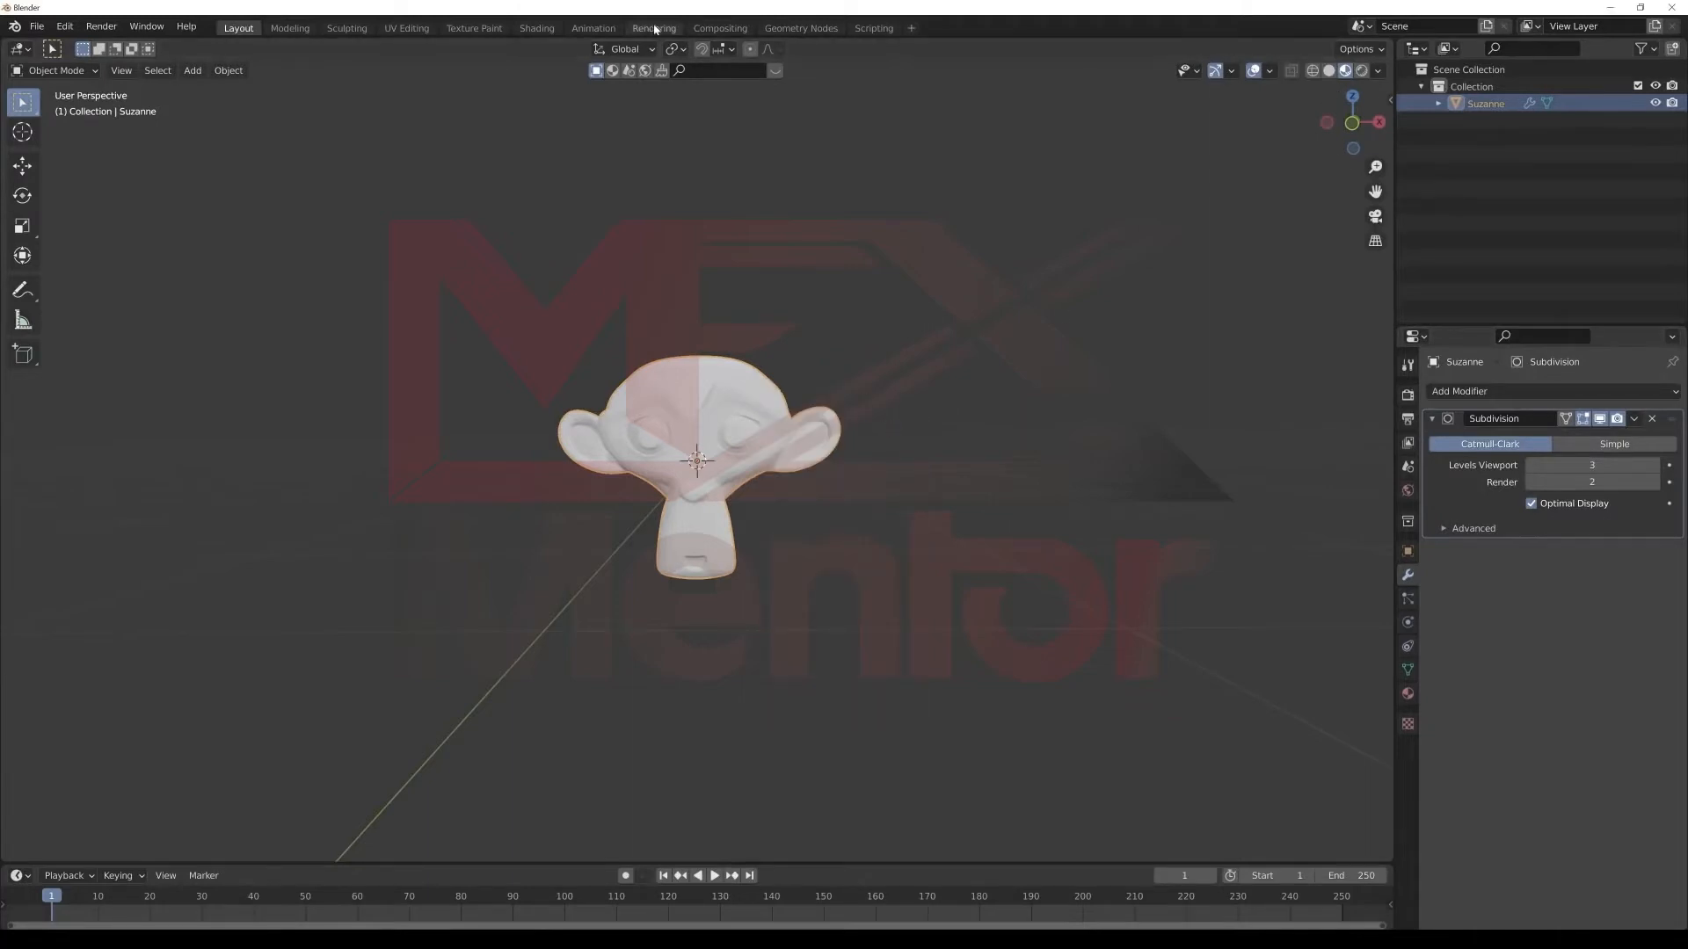
# Switch to the Shading workspace and lower the viewport's world opacity to zero for a plain background.
pyautogui.click(526, 33)
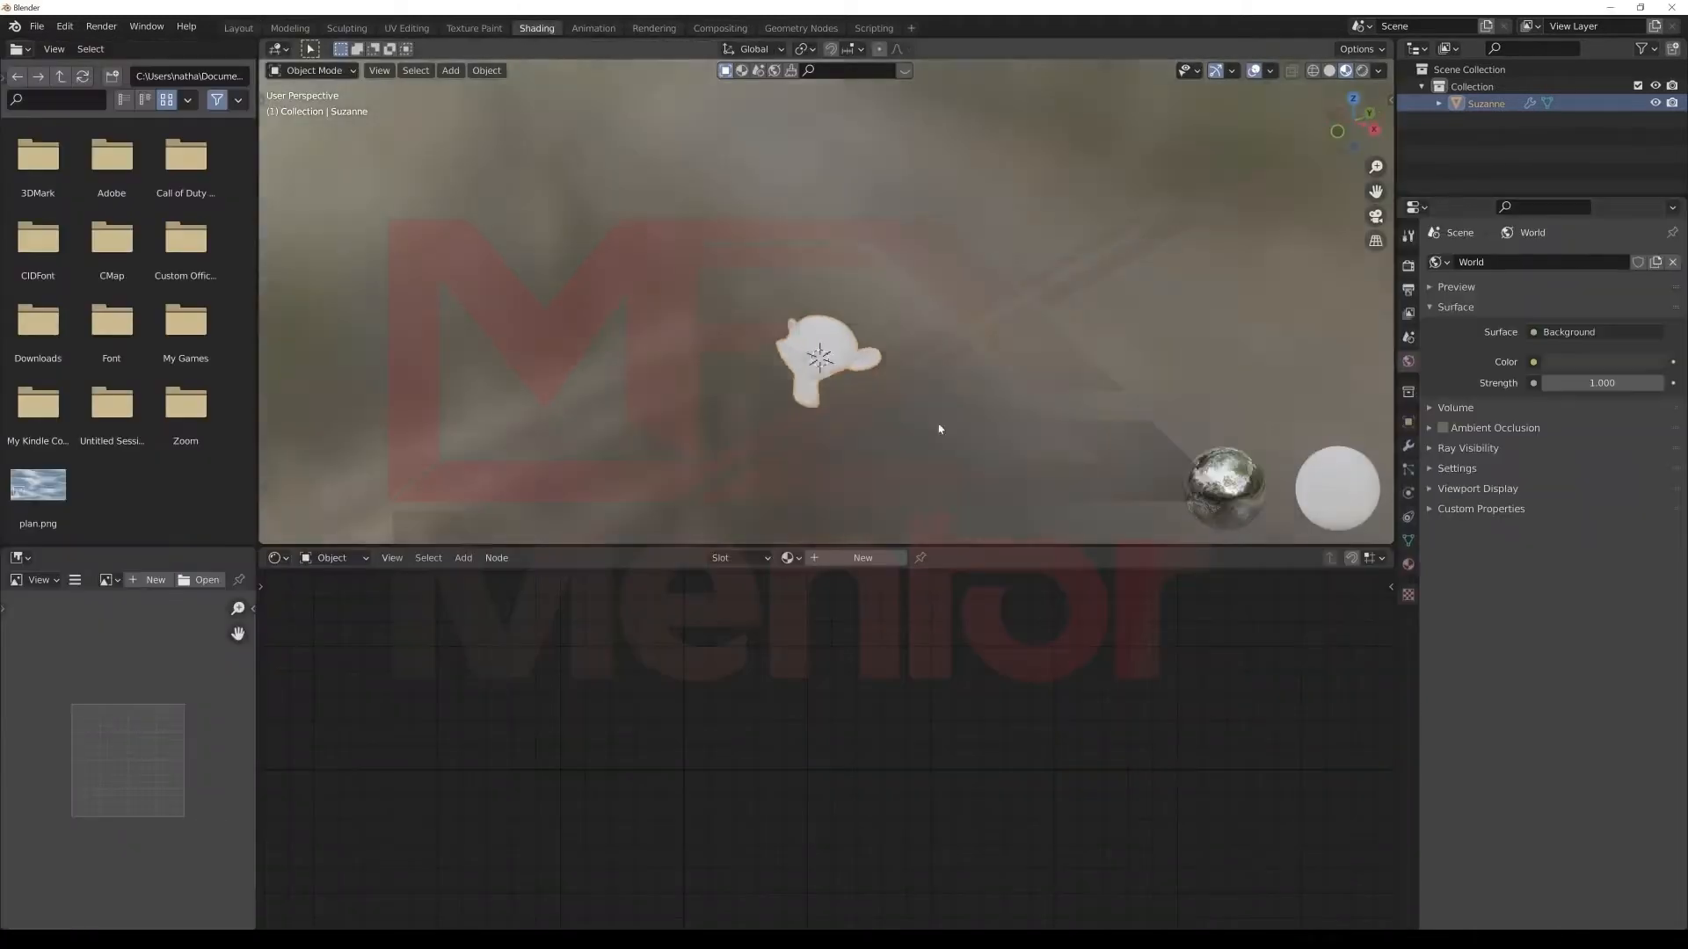
pyautogui.scroll(5, 935, 422)
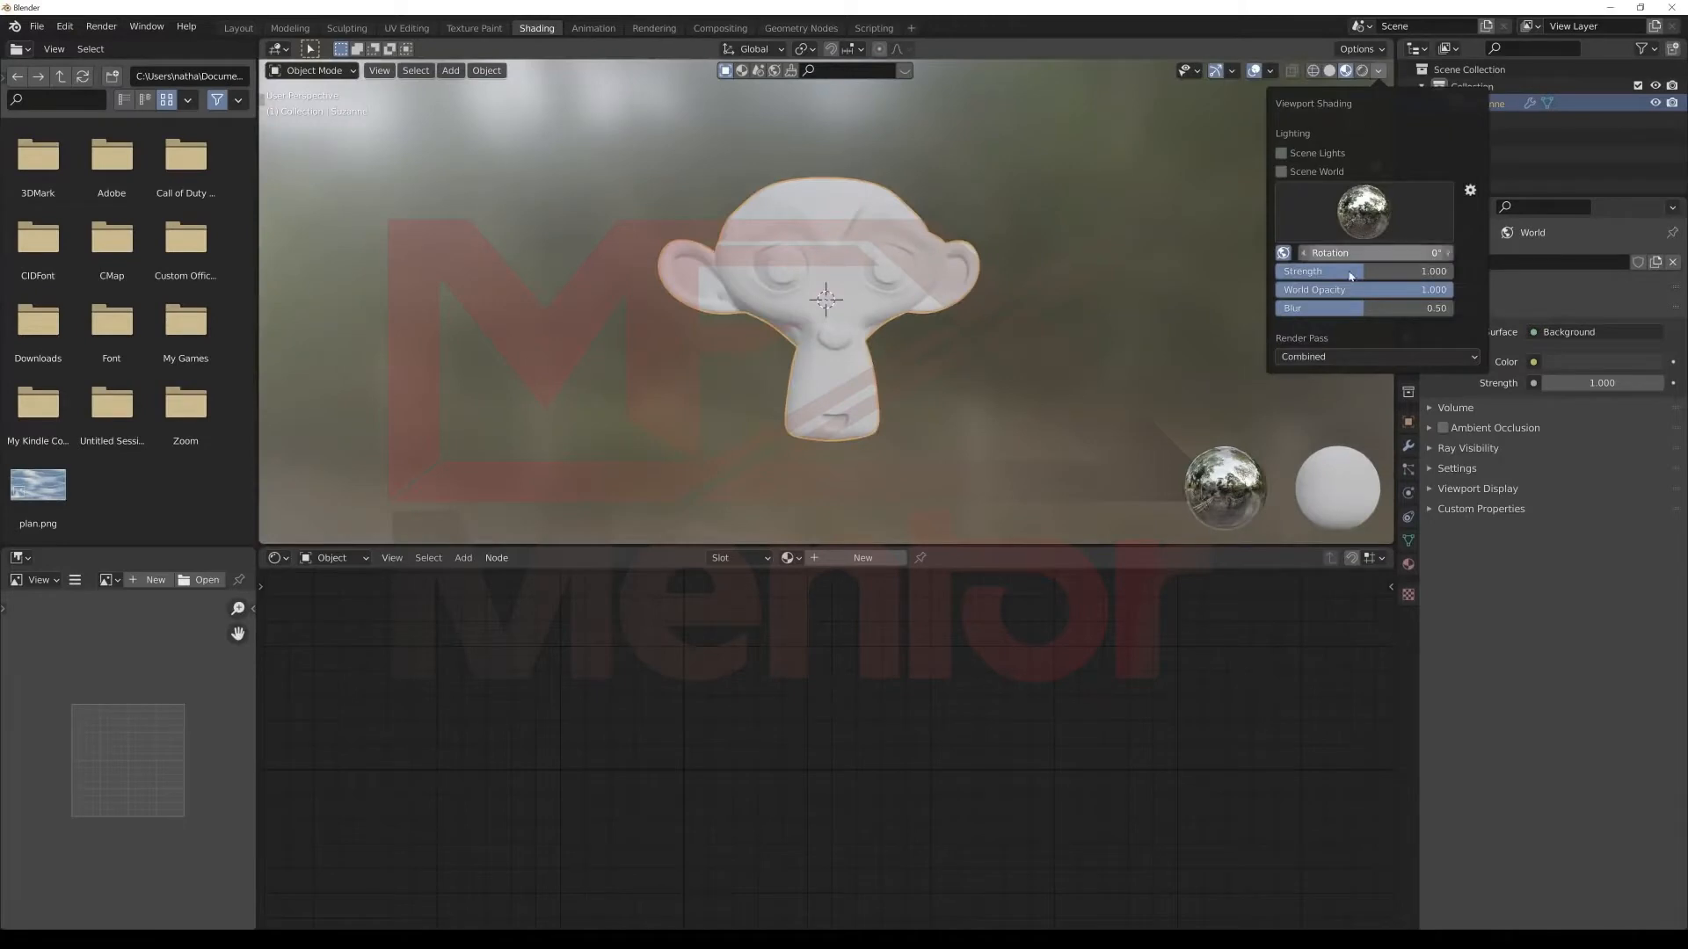
pyautogui.moveTo(1358, 289); pyautogui.dragTo(1203, 298)
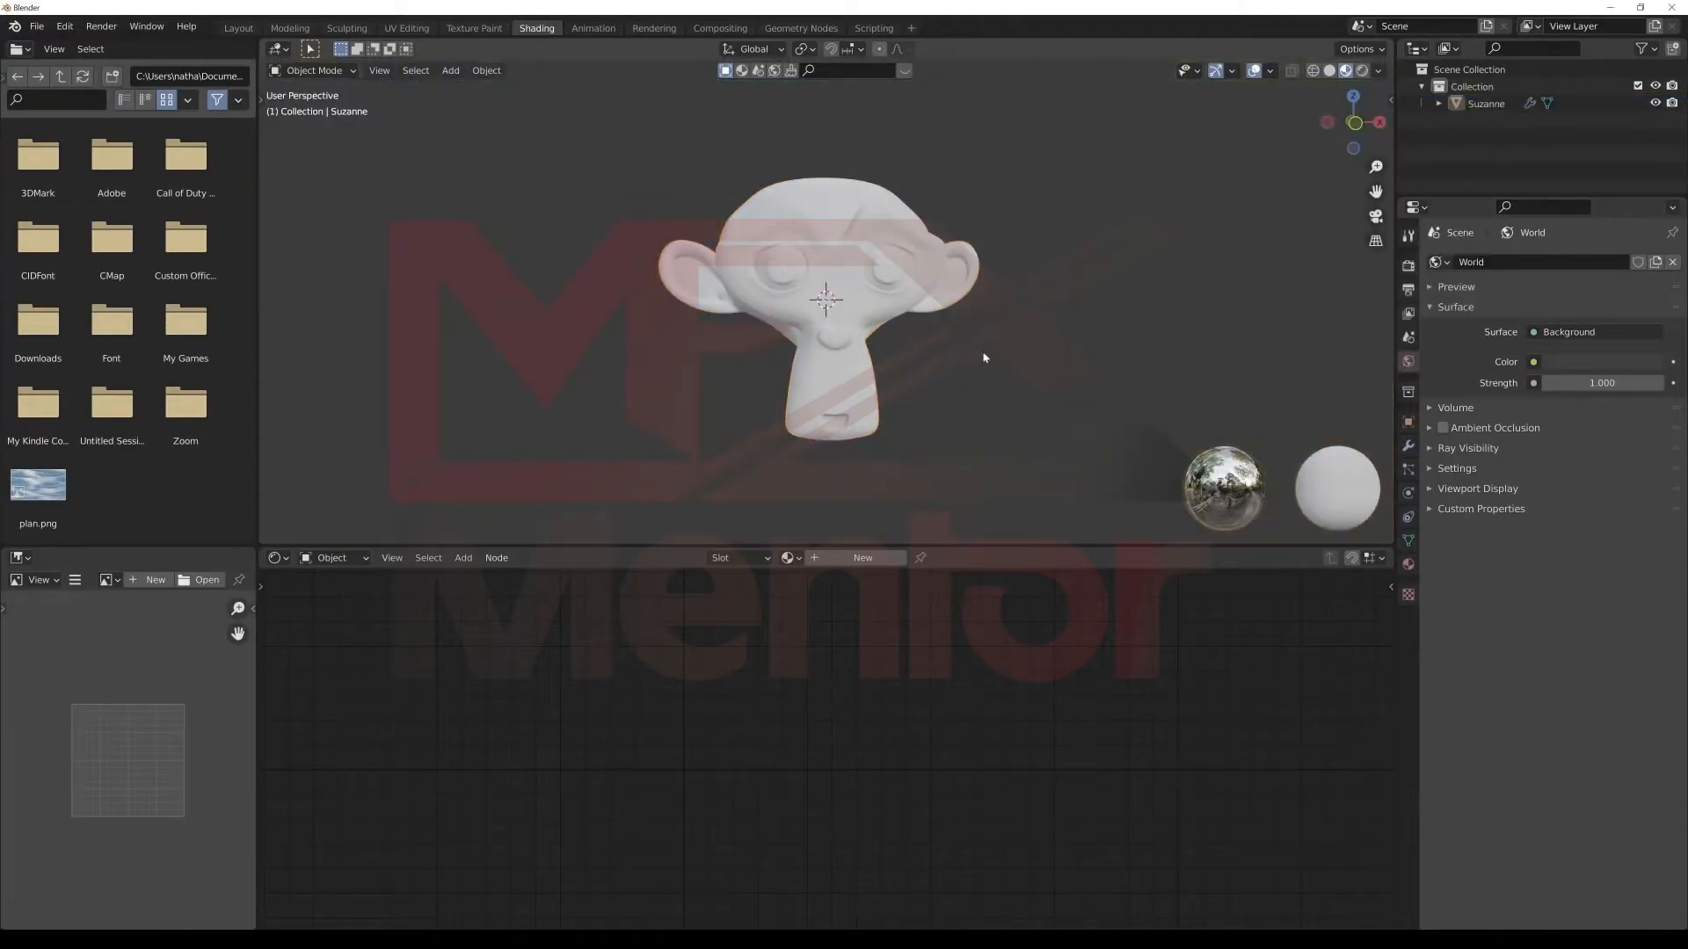
pyautogui.moveTo(986, 357); pyautogui.dragTo(968, 346, button='middle')
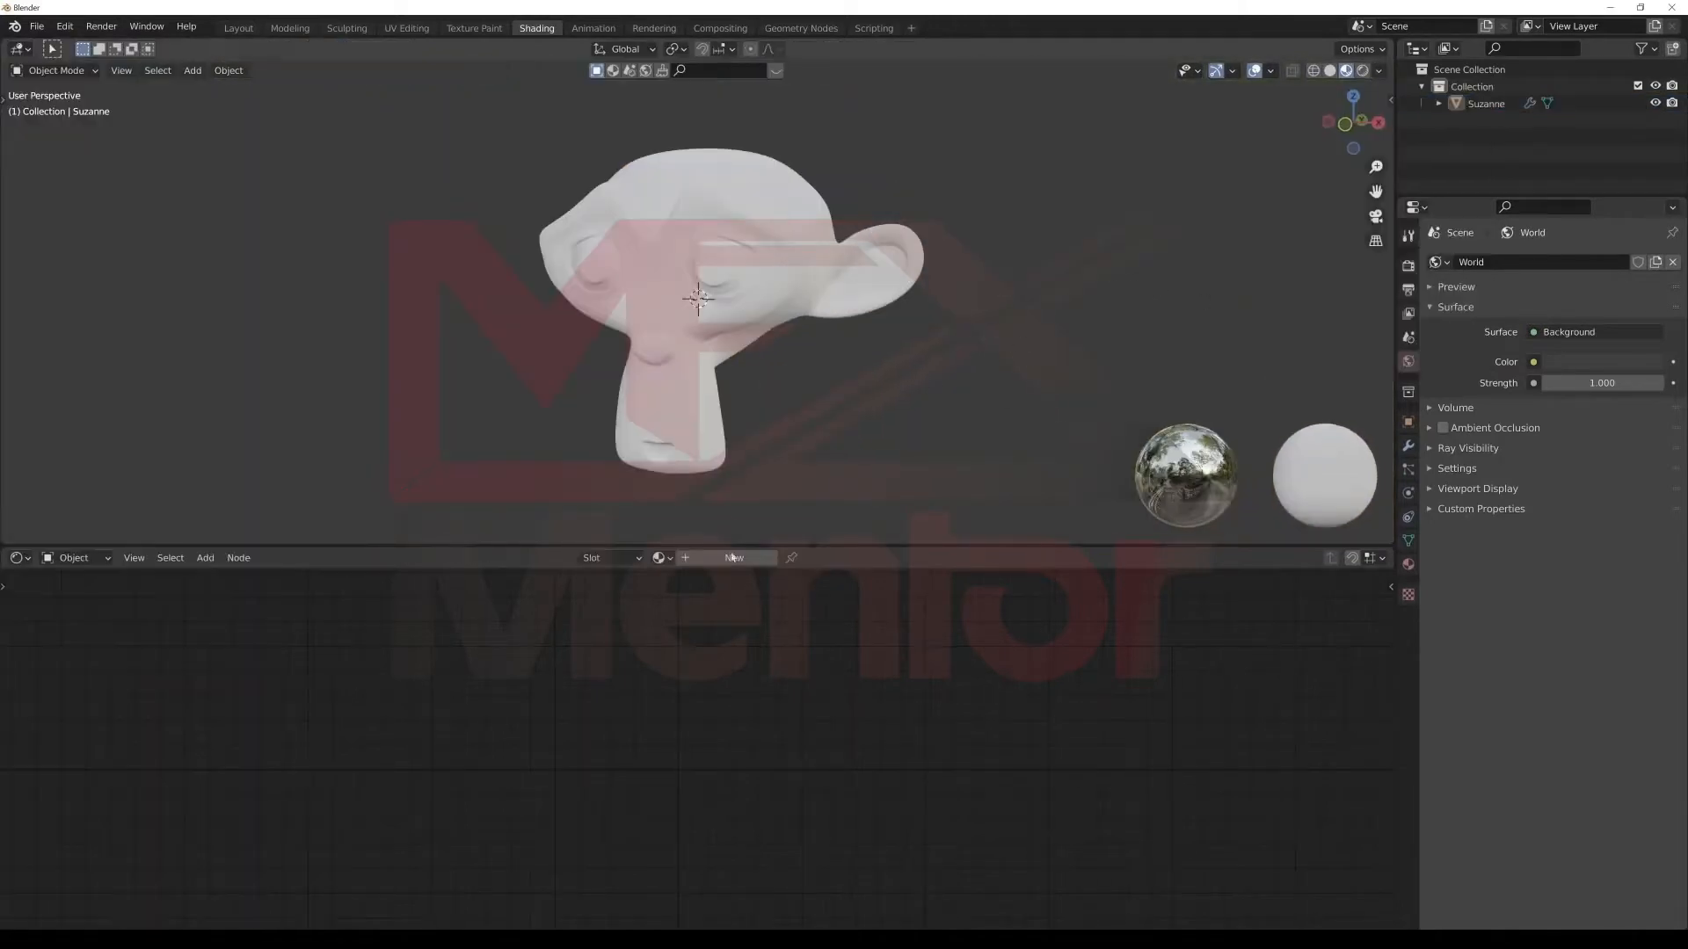
# Create a new material for the monkey, set Metallic to 1.000 and space the Principled BSDF node away from the Material Output.
pyautogui.click(732, 557)
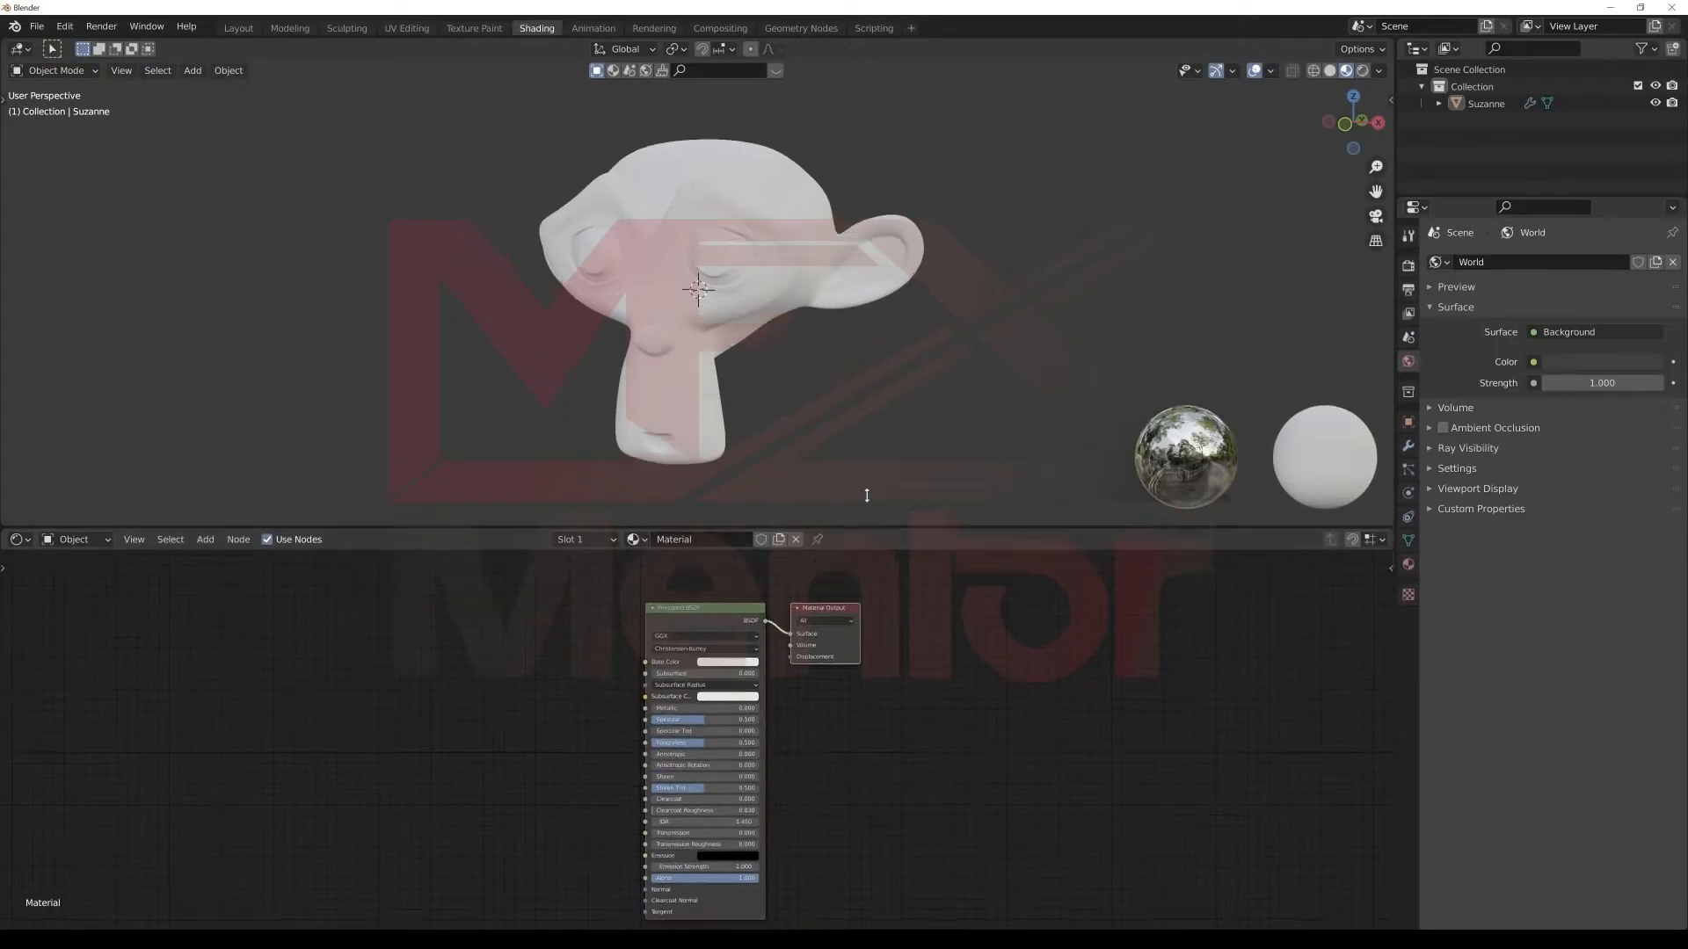
pyautogui.moveTo(773, 547); pyautogui.dragTo(773, 435)
pyautogui.moveTo(748, 577); pyautogui.dragTo(663, 576)
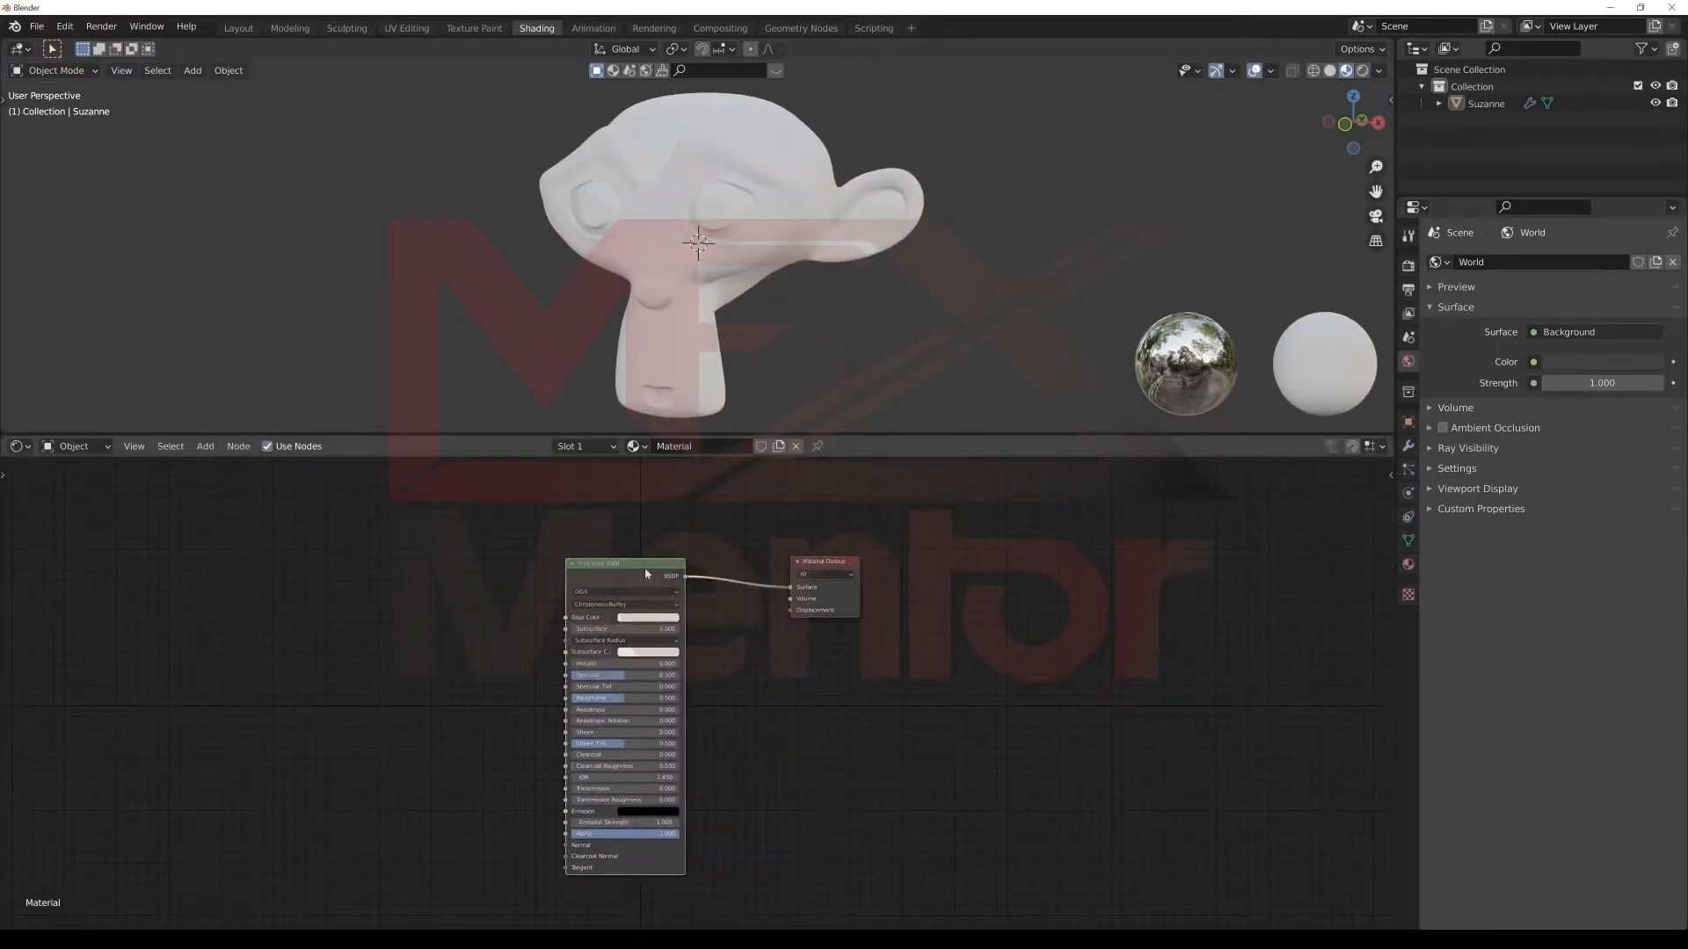
pyautogui.moveTo(666, 664); pyautogui.dragTo(720, 665)
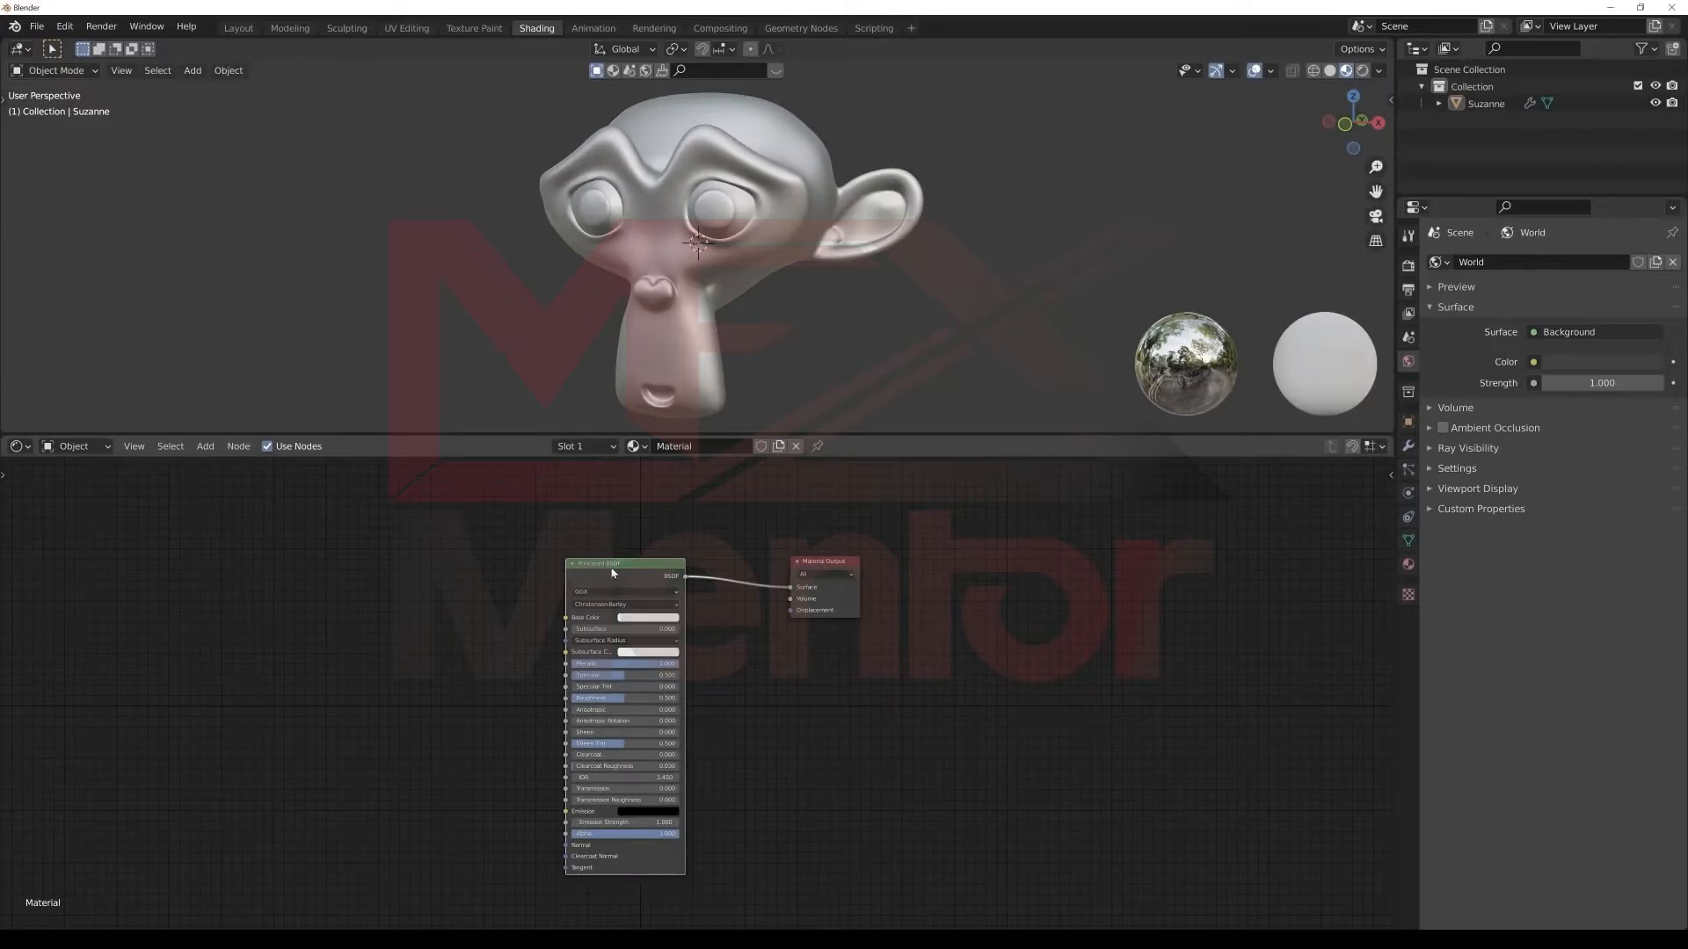
pyautogui.moveTo(613, 573); pyautogui.dragTo(597, 562)
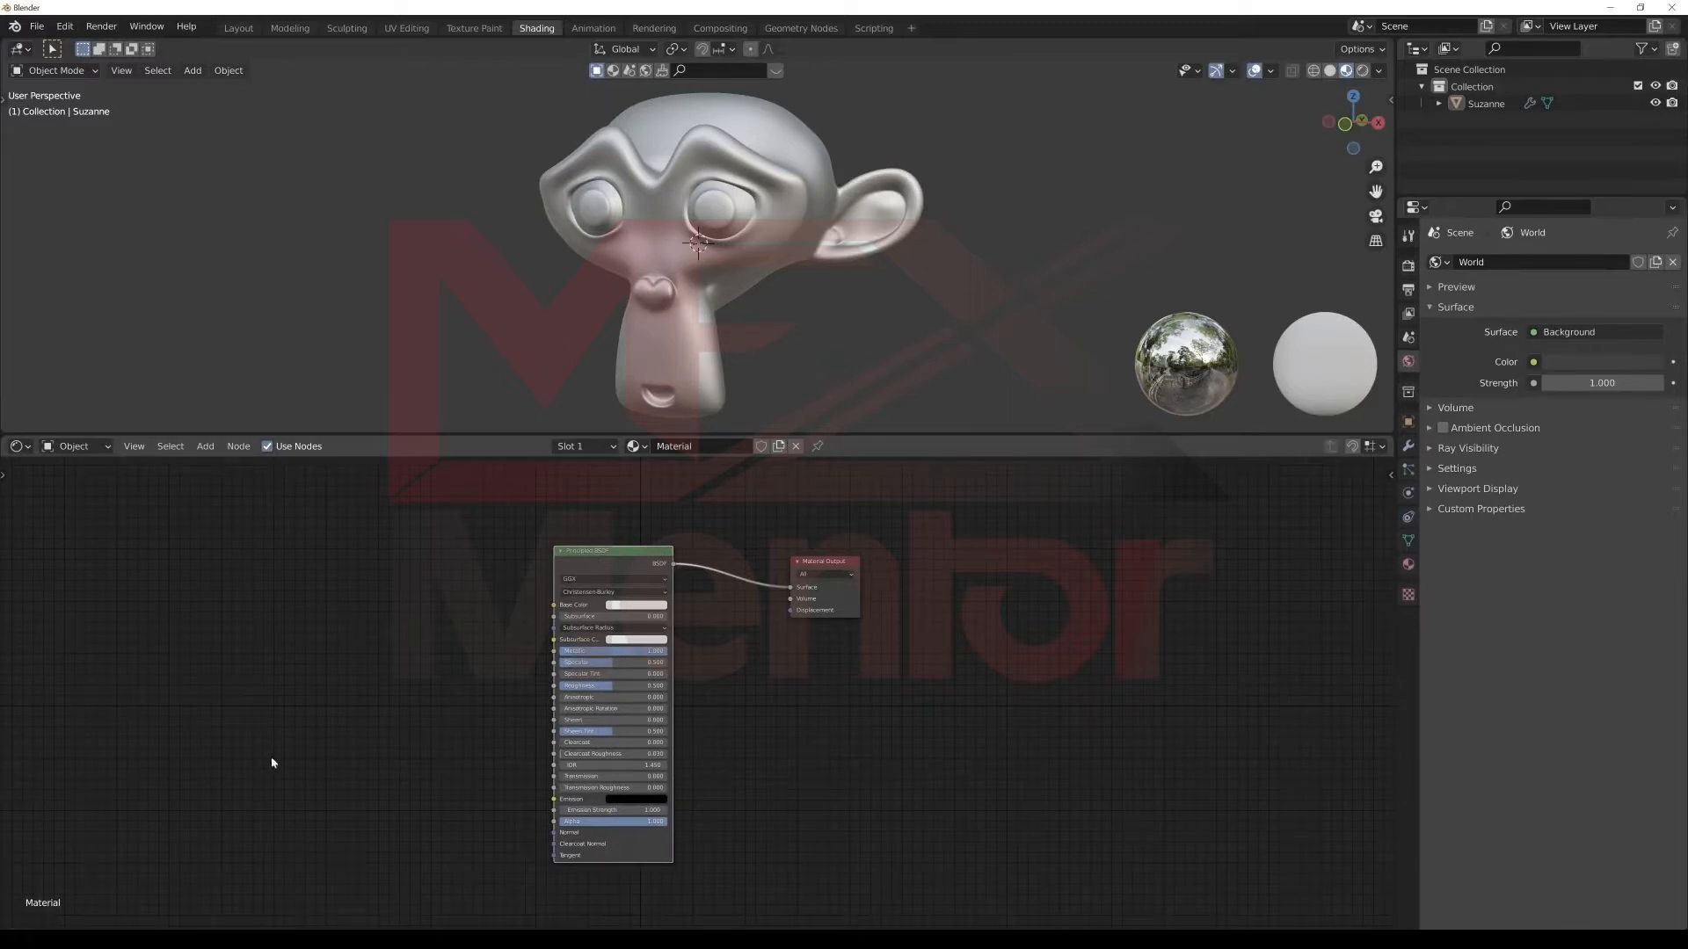
# Insert a Mix Shader node on the link between the Principled BSDF and the Material Output.
pyautogui.scroll(-2, 510, 728)
pyautogui.scroll(3, 402, 682)
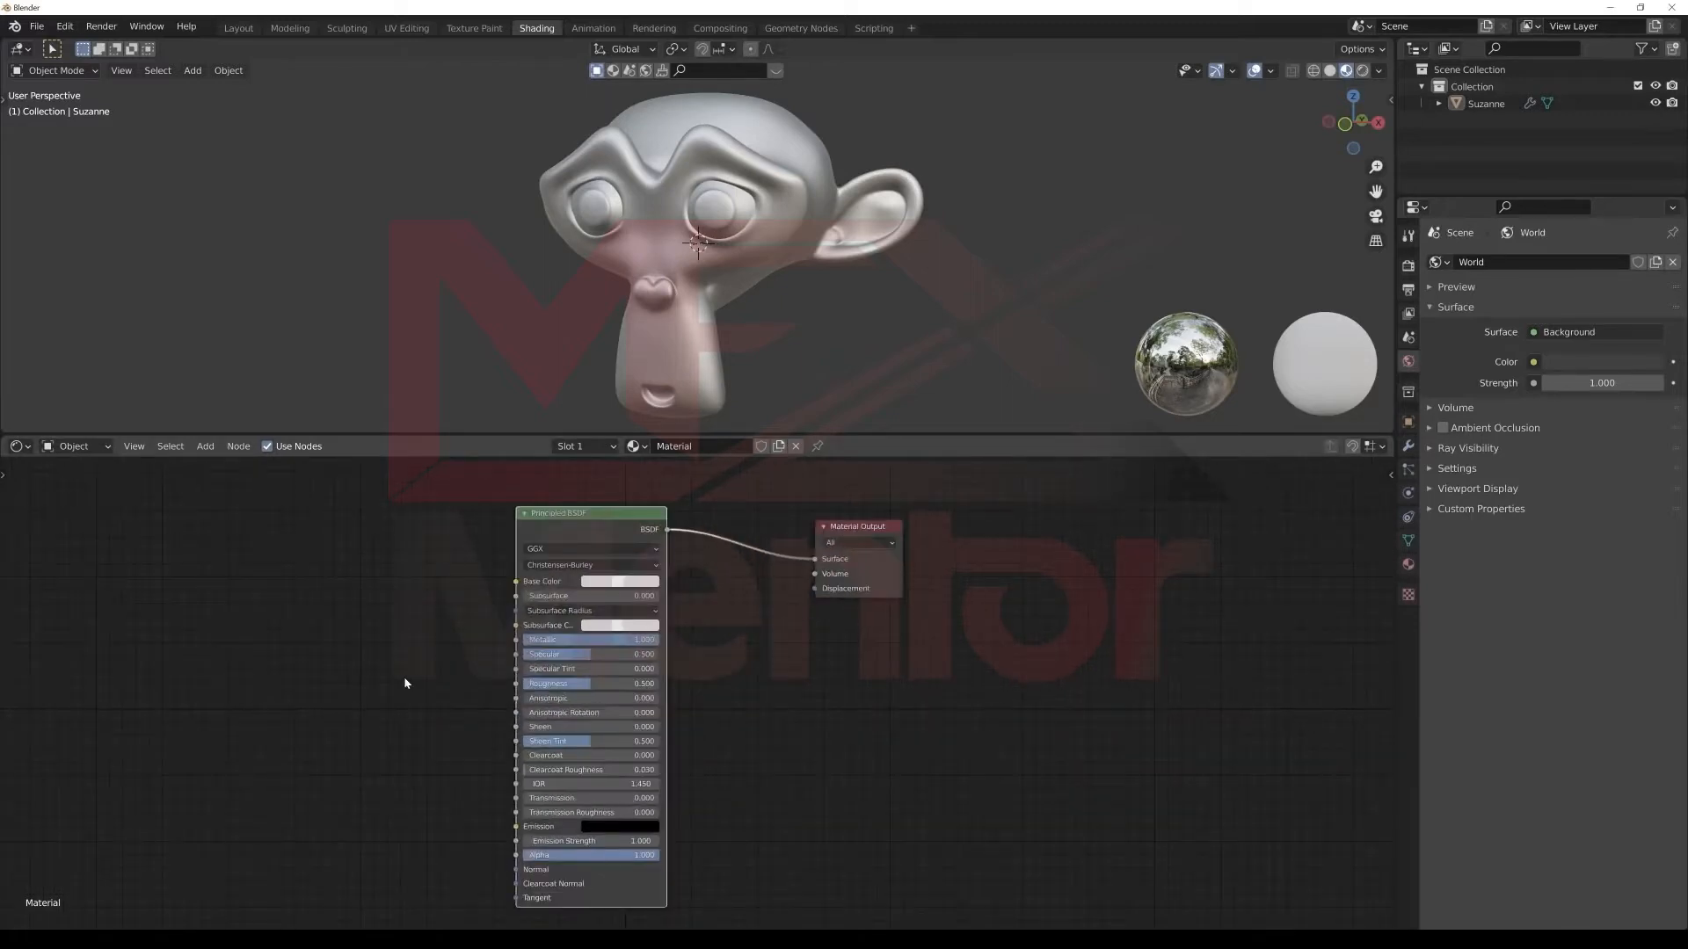
pyautogui.hotkey('shift', 'a')
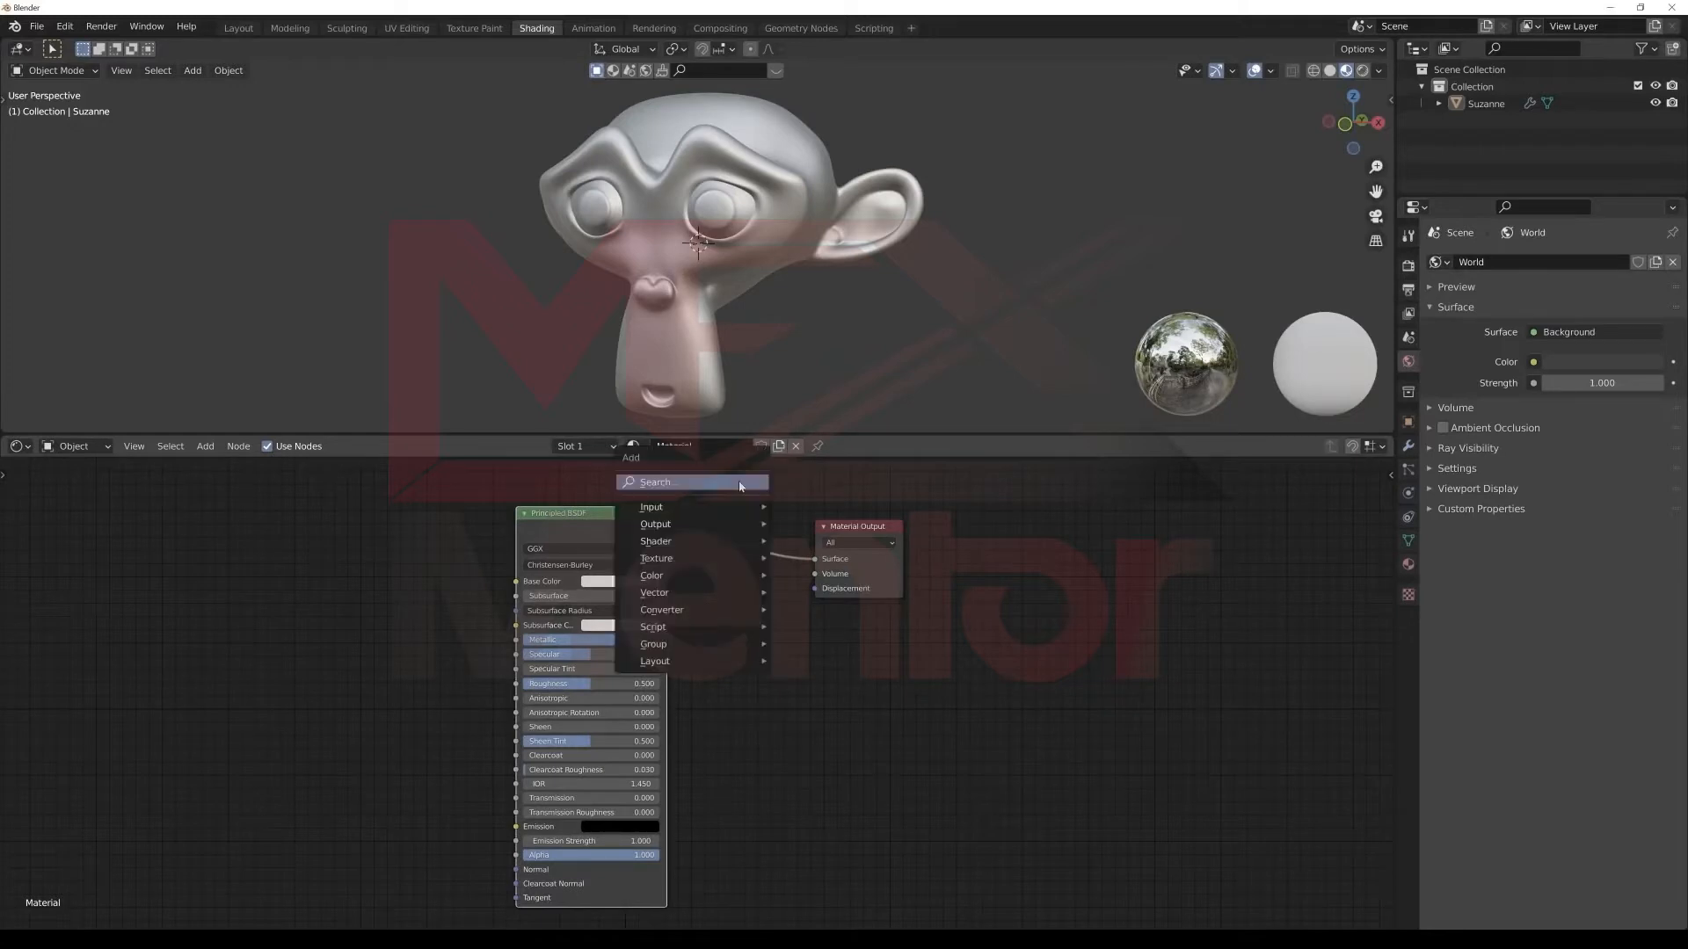
pyautogui.click(742, 486)
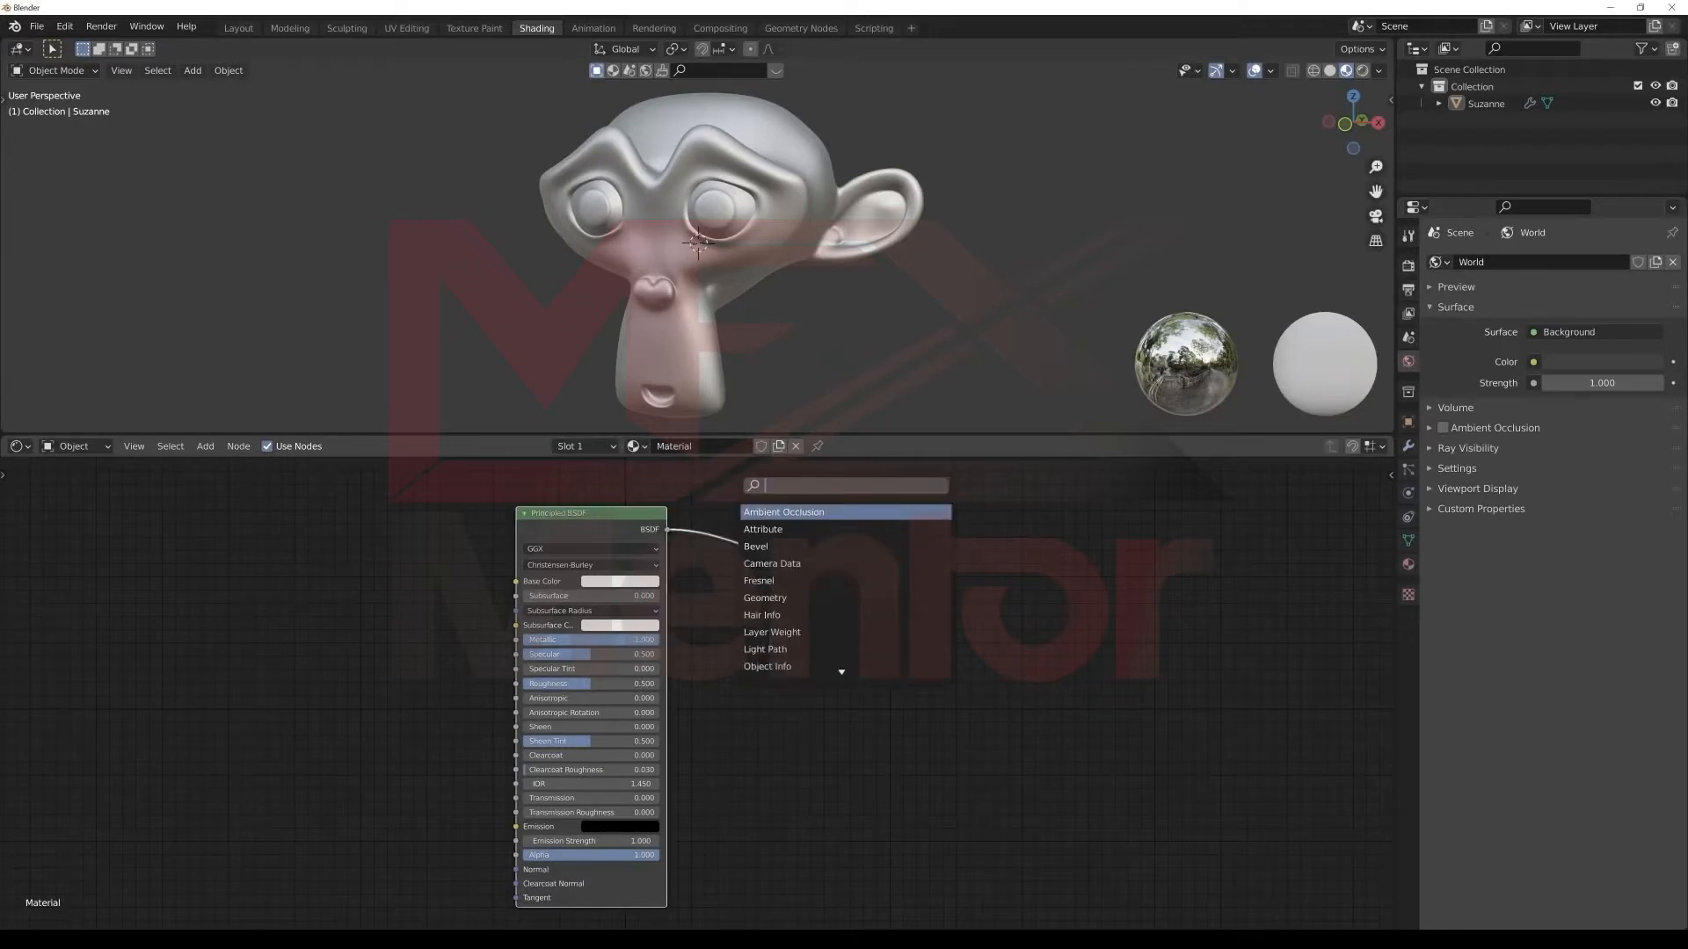
pyautogui.write('mic')
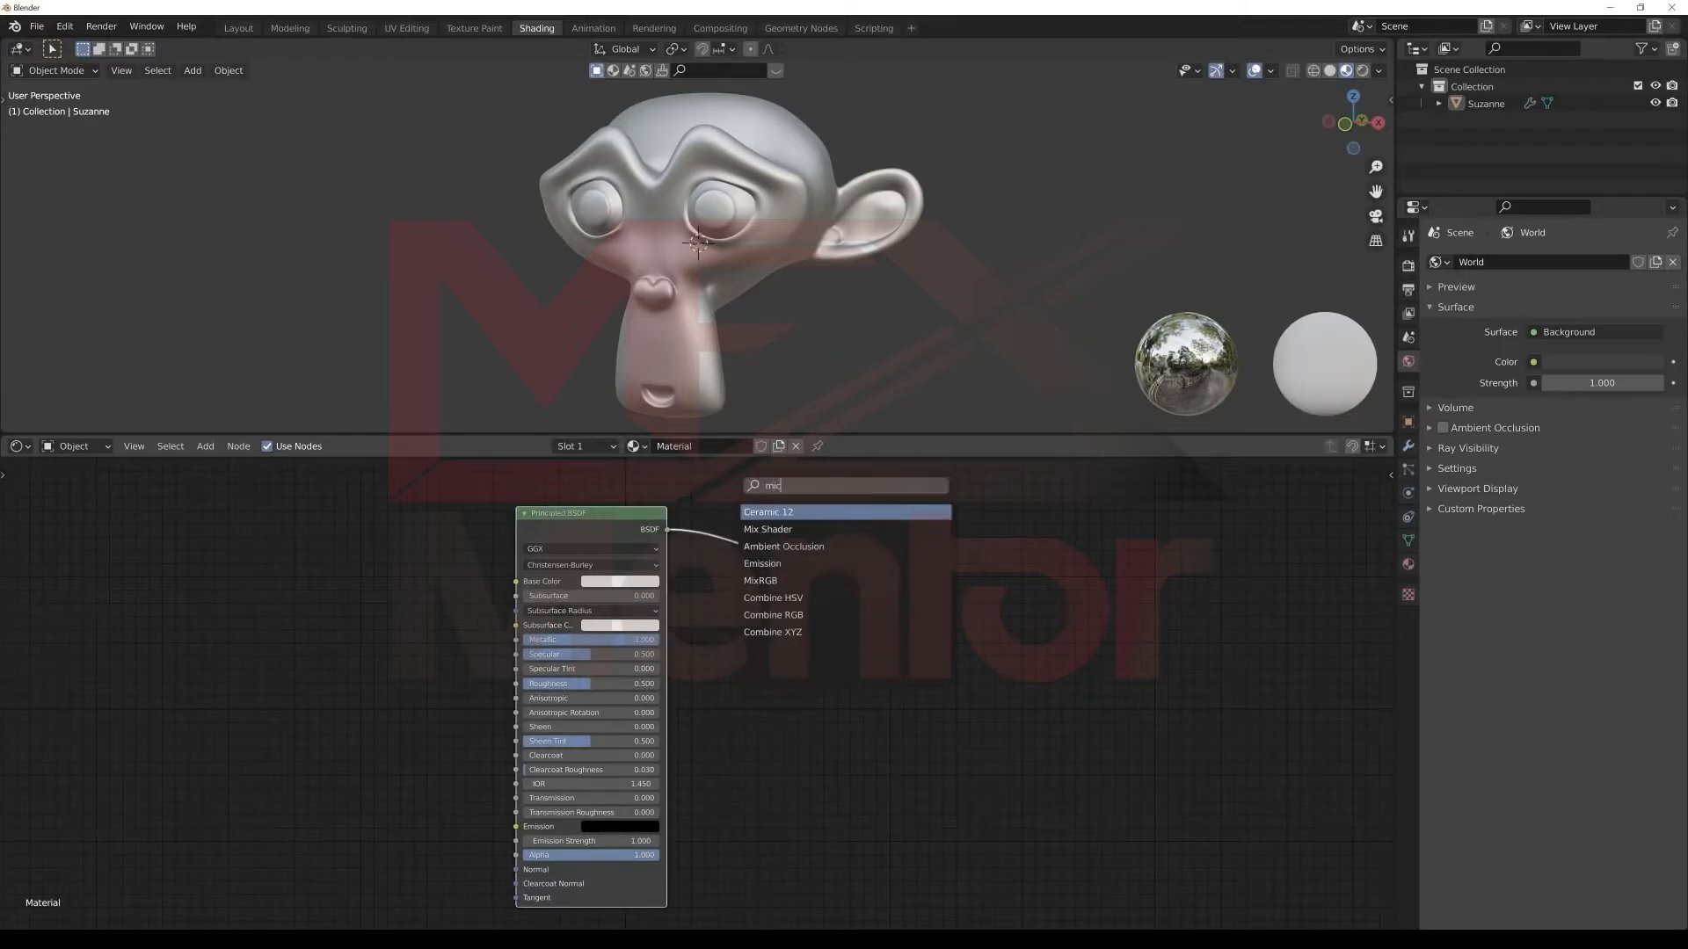
pyautogui.click(768, 530)
pyautogui.click(763, 526)
# Add a Transparent BSDF node and connect it to the second shader input of the Mix Shader.
pyautogui.hotkey('shift', 'a')
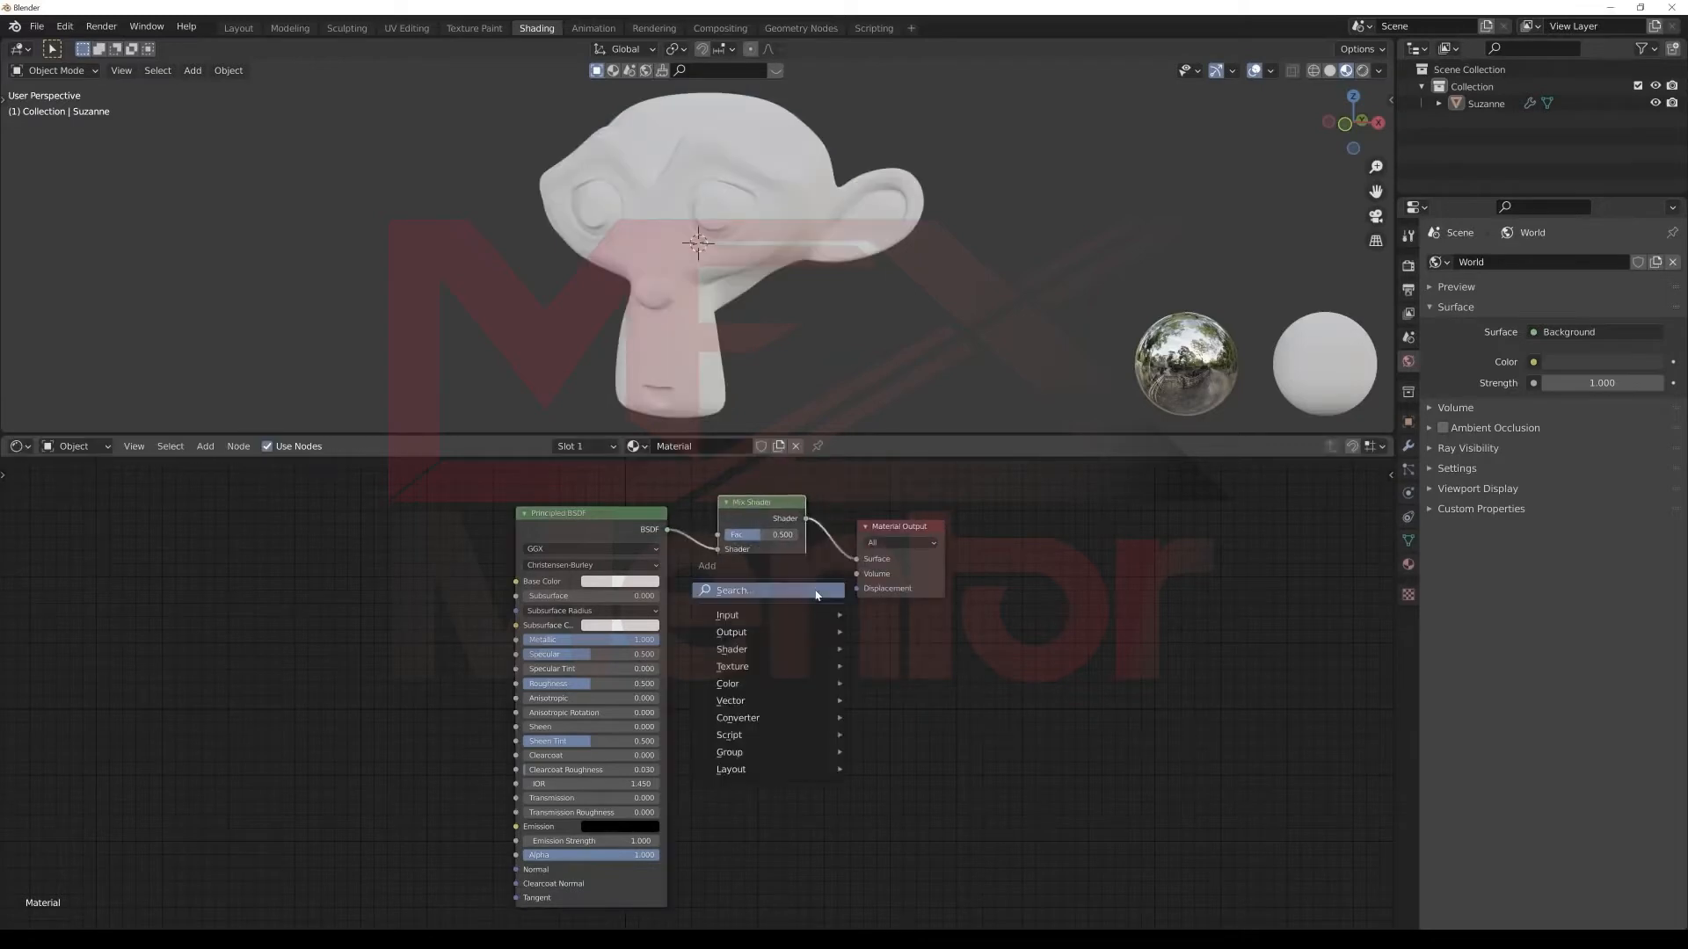
pyautogui.click(815, 595)
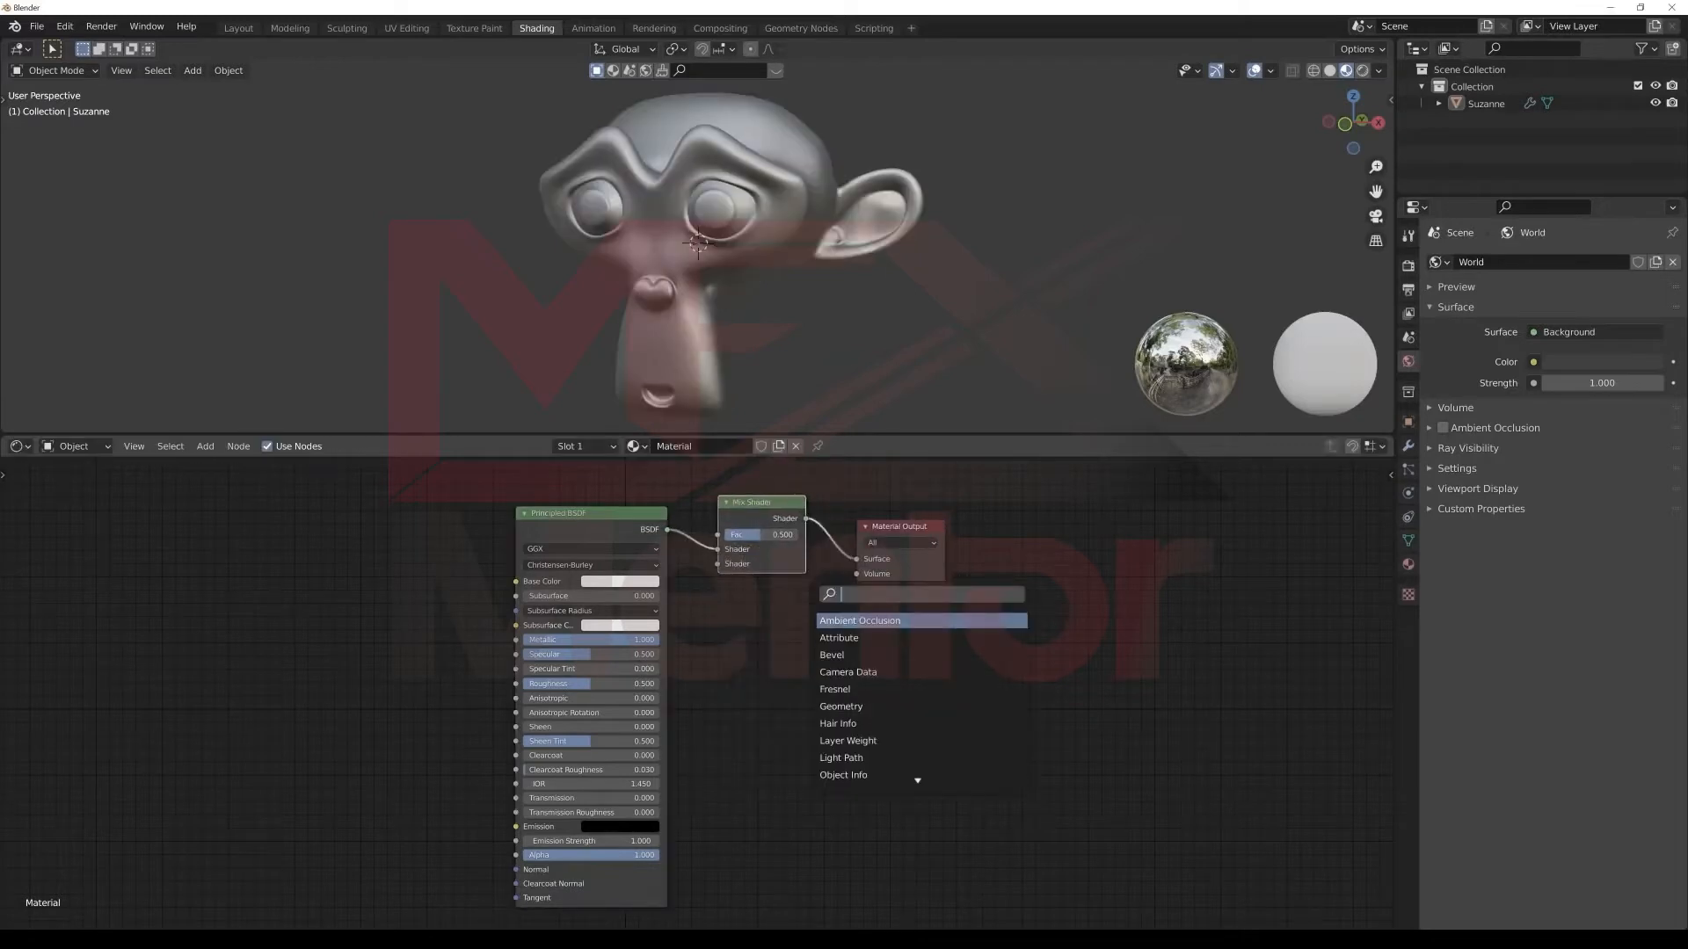
pyautogui.write('tra')
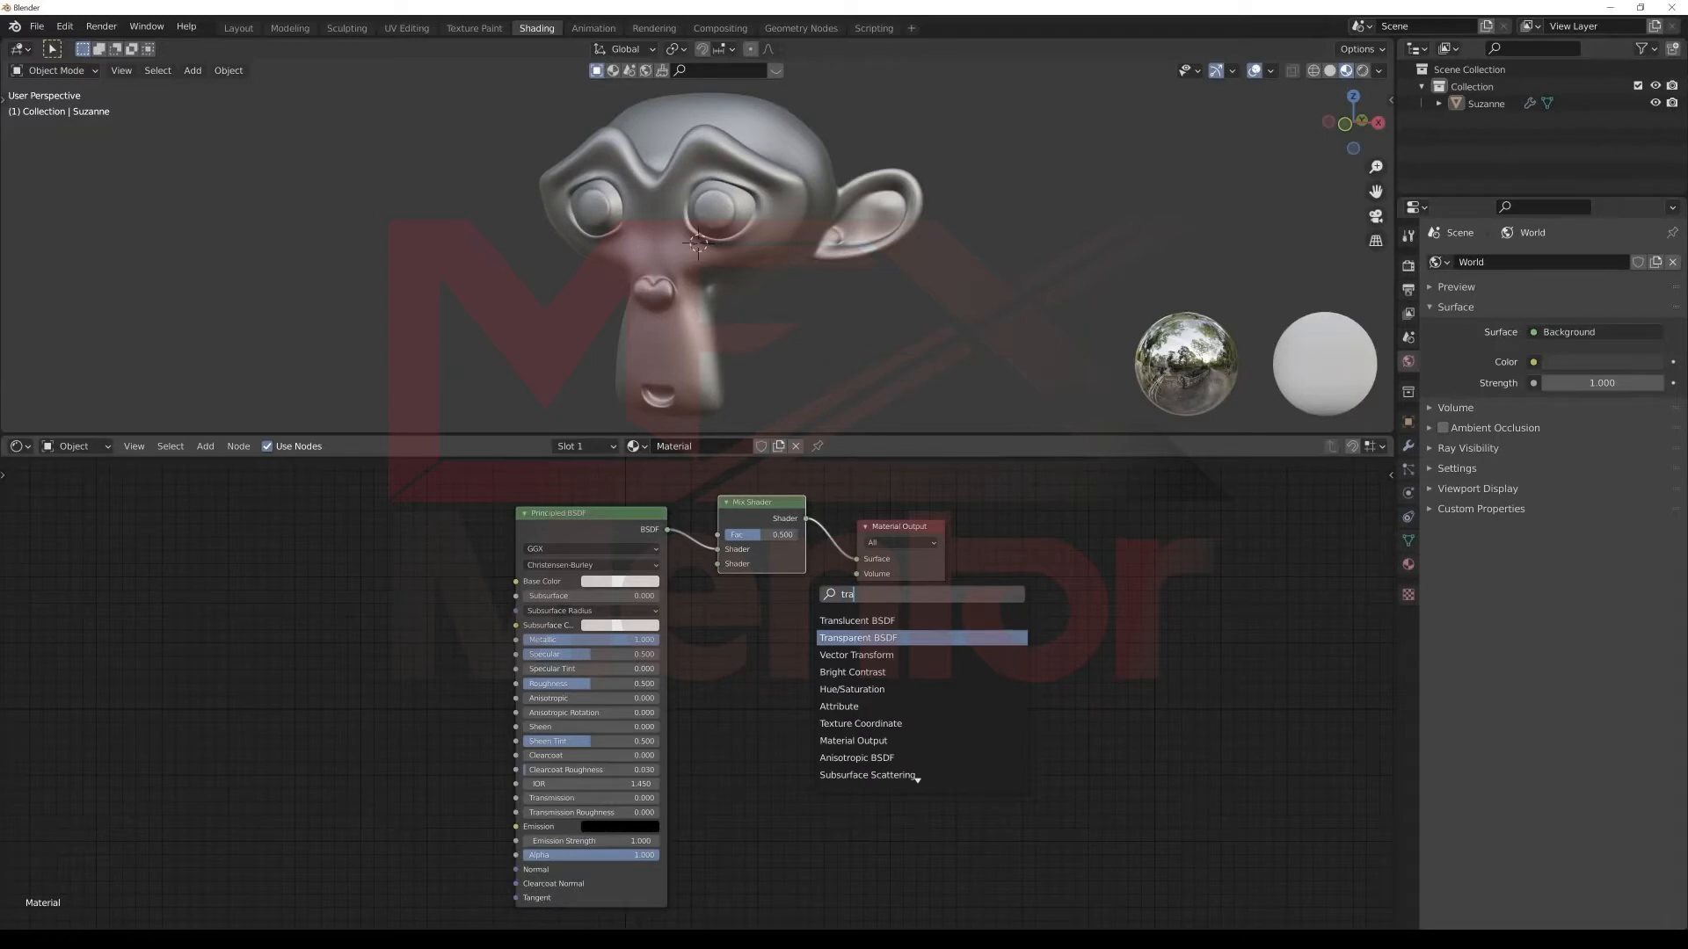
pyautogui.click(858, 638)
pyautogui.click(845, 714)
pyautogui.moveTo(842, 701); pyautogui.dragTo(718, 564)
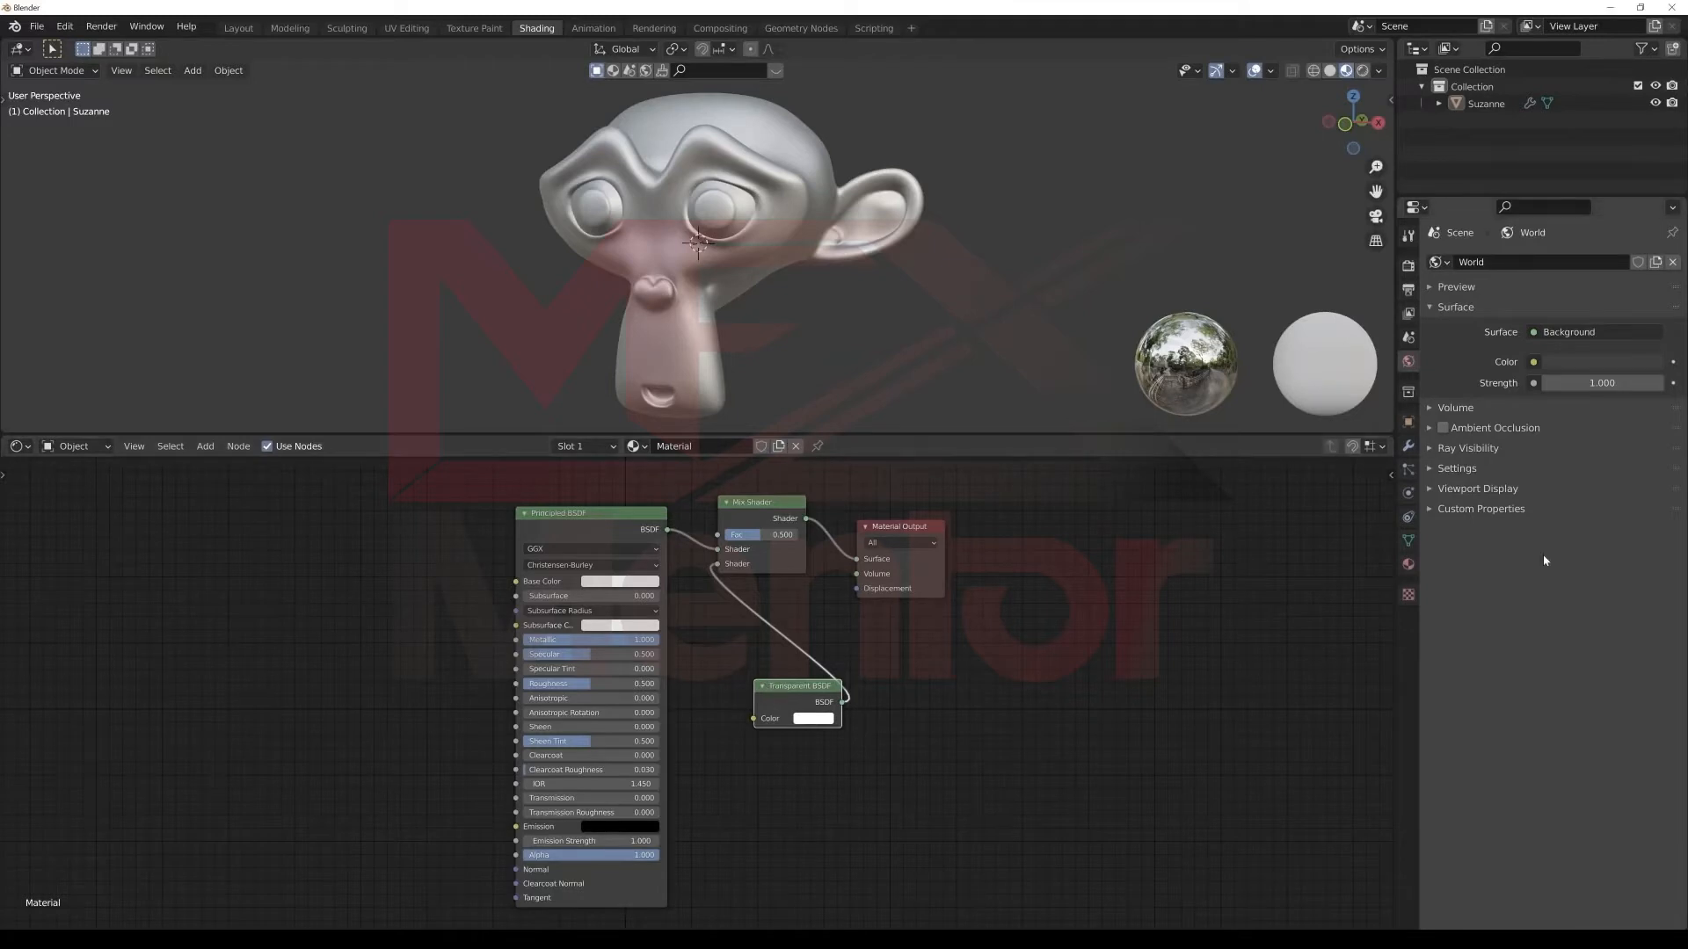
# Set the material's blend mode to Alpha Blend and enable Backface Culling.
pyautogui.click(1408, 565)
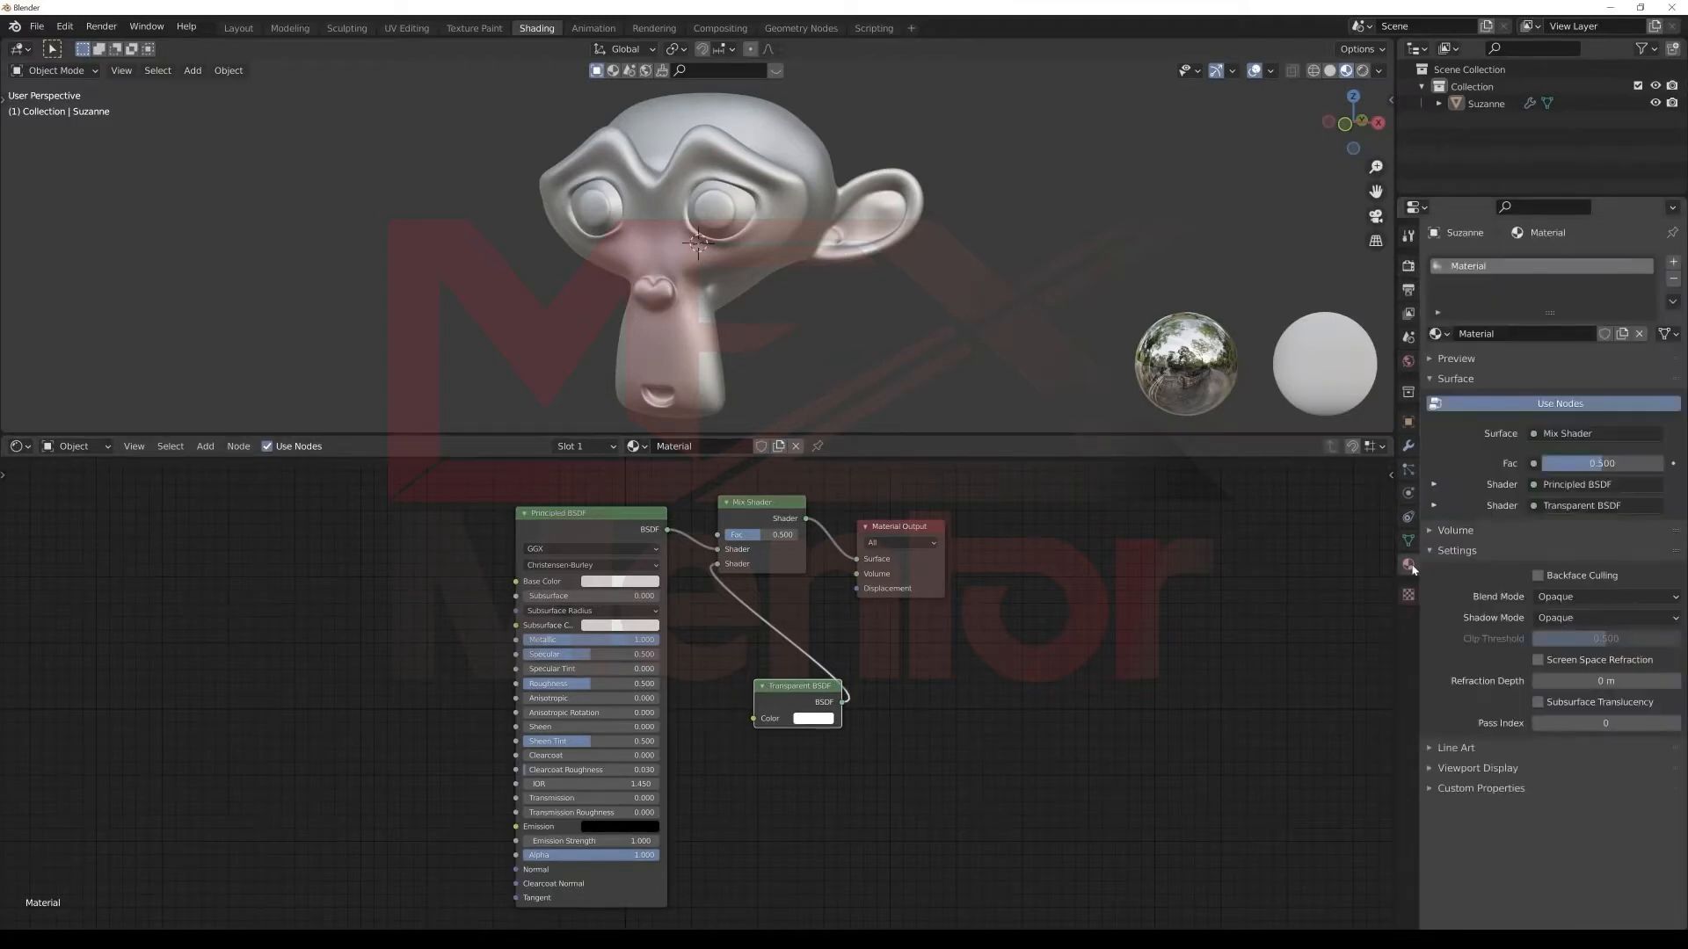
pyautogui.click(1561, 597)
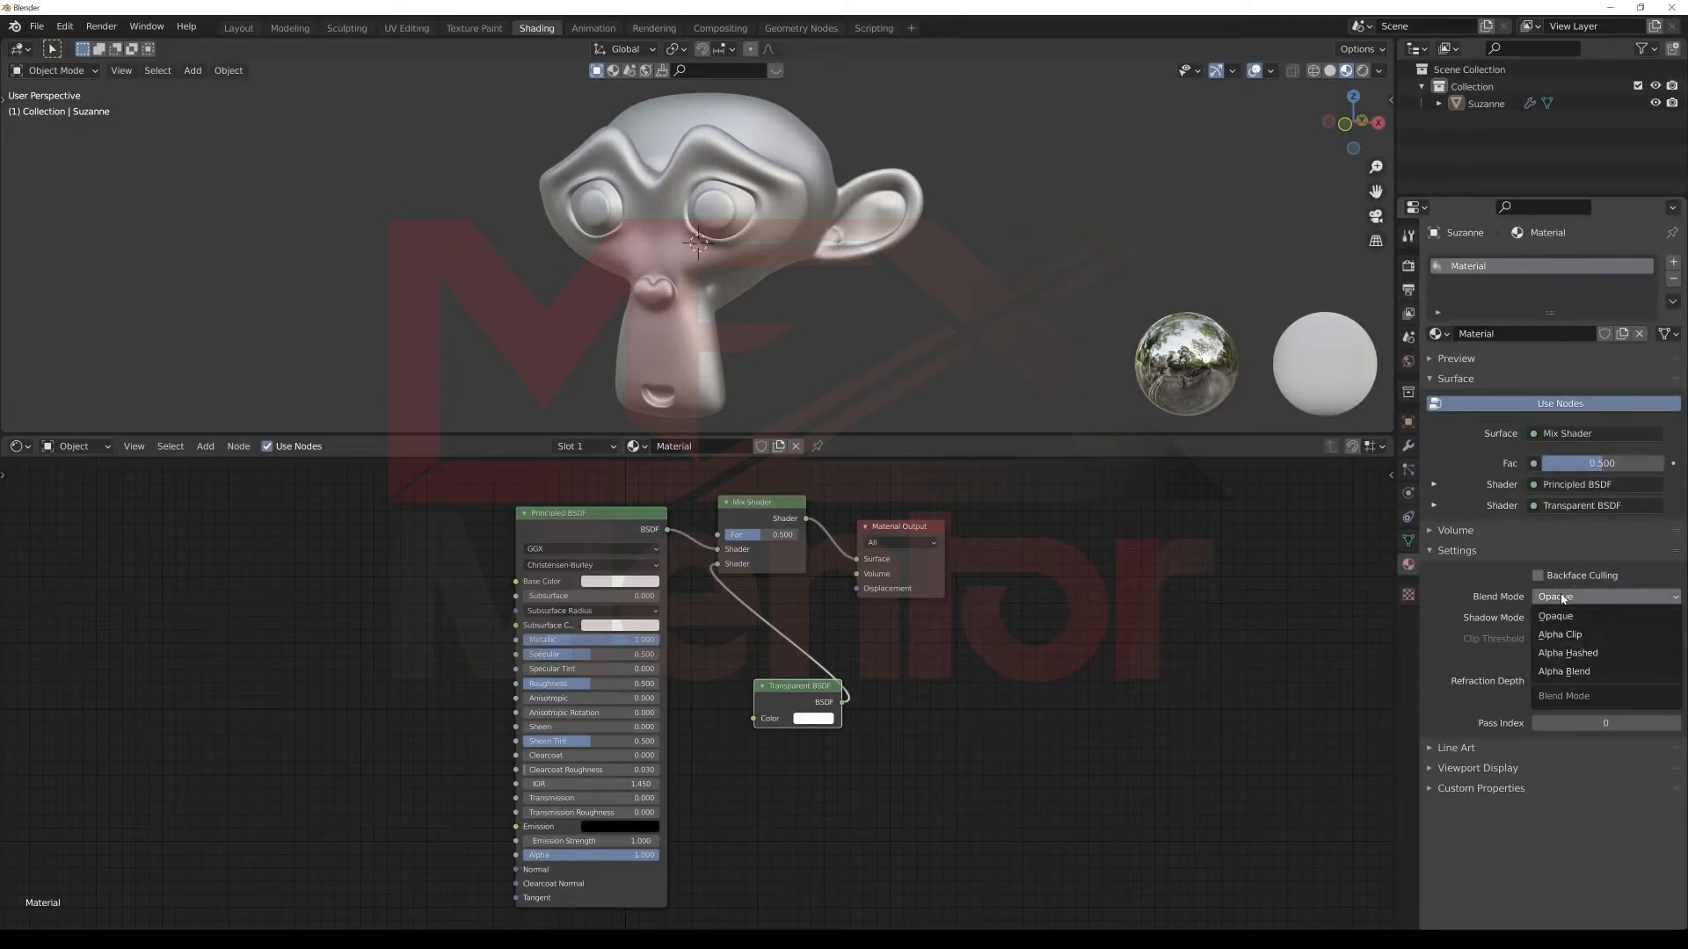
pyautogui.click(1564, 671)
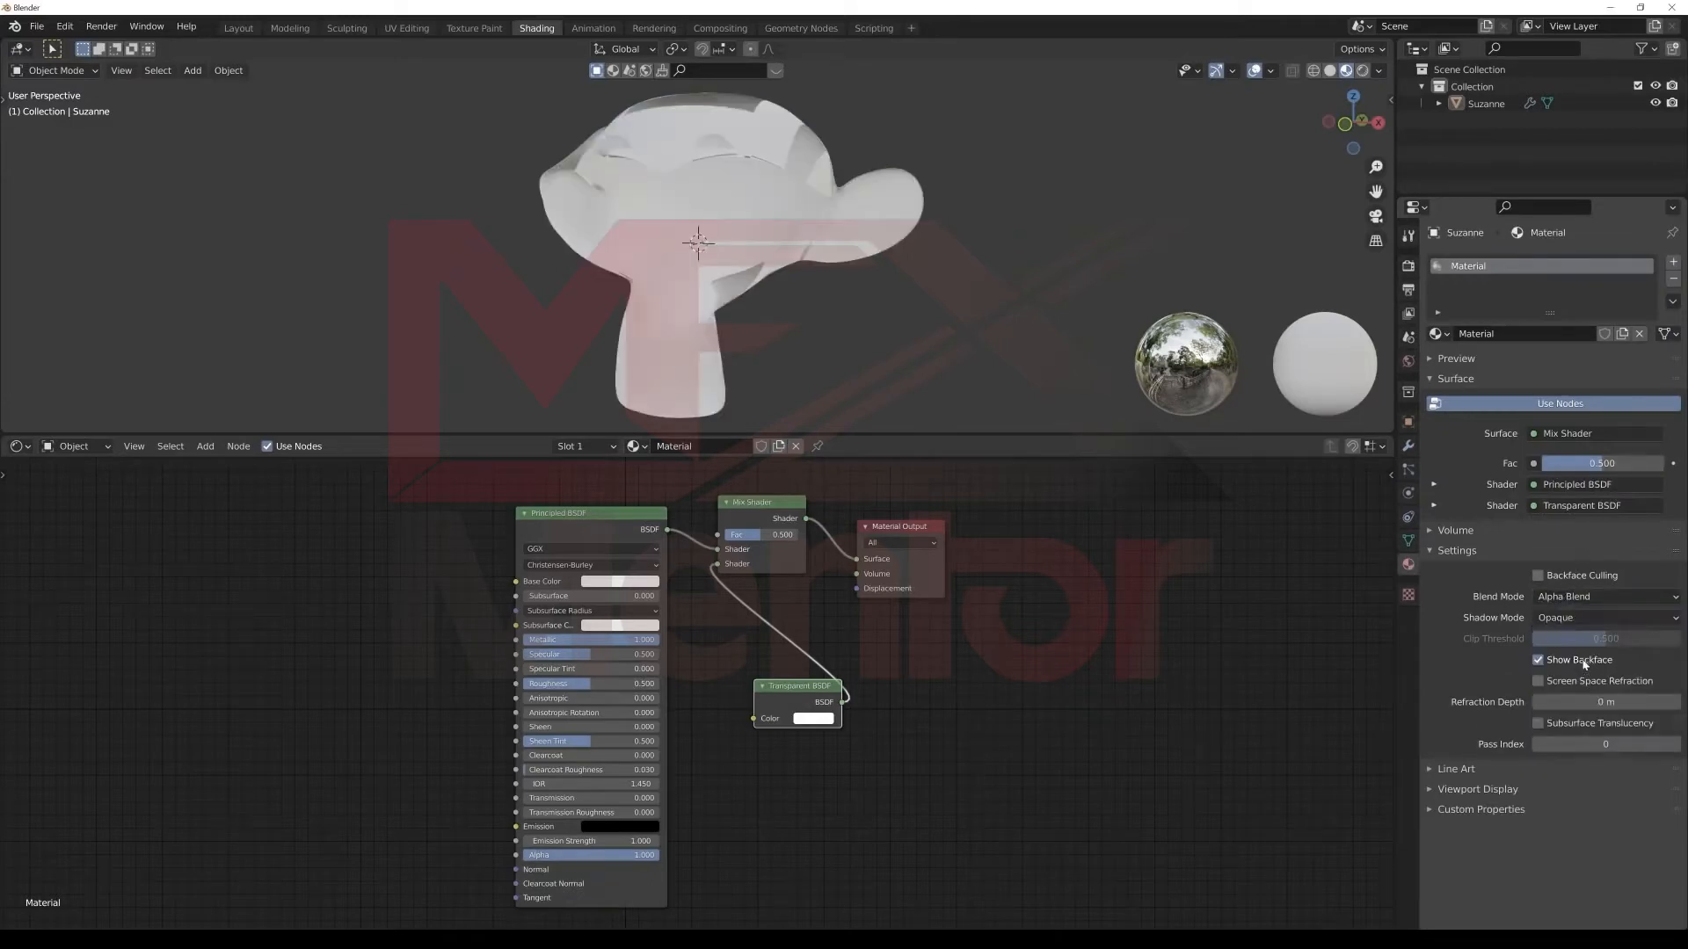
pyautogui.click(1538, 576)
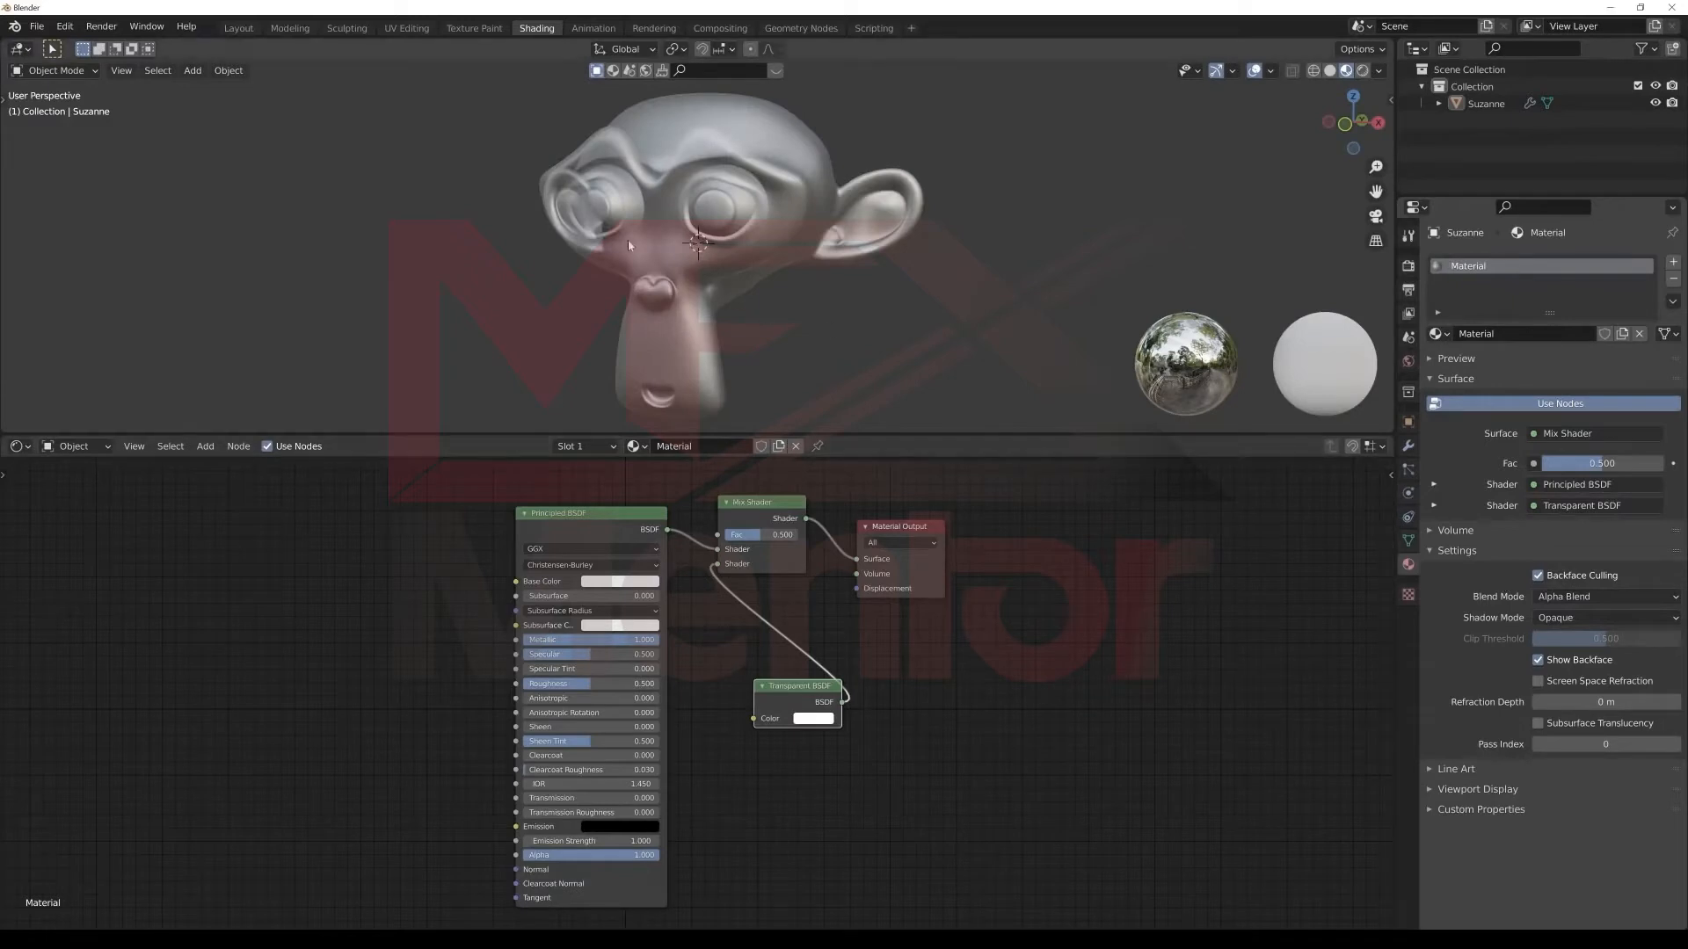
# Set the Mix Shader factor to 0.618 to try out the monkey's transparency.
pyautogui.moveTo(628, 239); pyautogui.dragTo(803, 220, button='middle')
pyautogui.scroll(1, 754, 213)
pyautogui.moveTo(789, 539)
pyautogui.mouseDown()
pyautogui.moveTo(730, 540)
pyautogui.moveTo(796, 540)
pyautogui.moveTo(772, 539)
pyautogui.mouseUp()
# Move the Mix Shader above the Principled BSDF, add a ColorRamp node and connect its color to the Mix Shader factor.
pyautogui.moveTo(772, 539); pyautogui.dragTo(793, 700, button='middle')
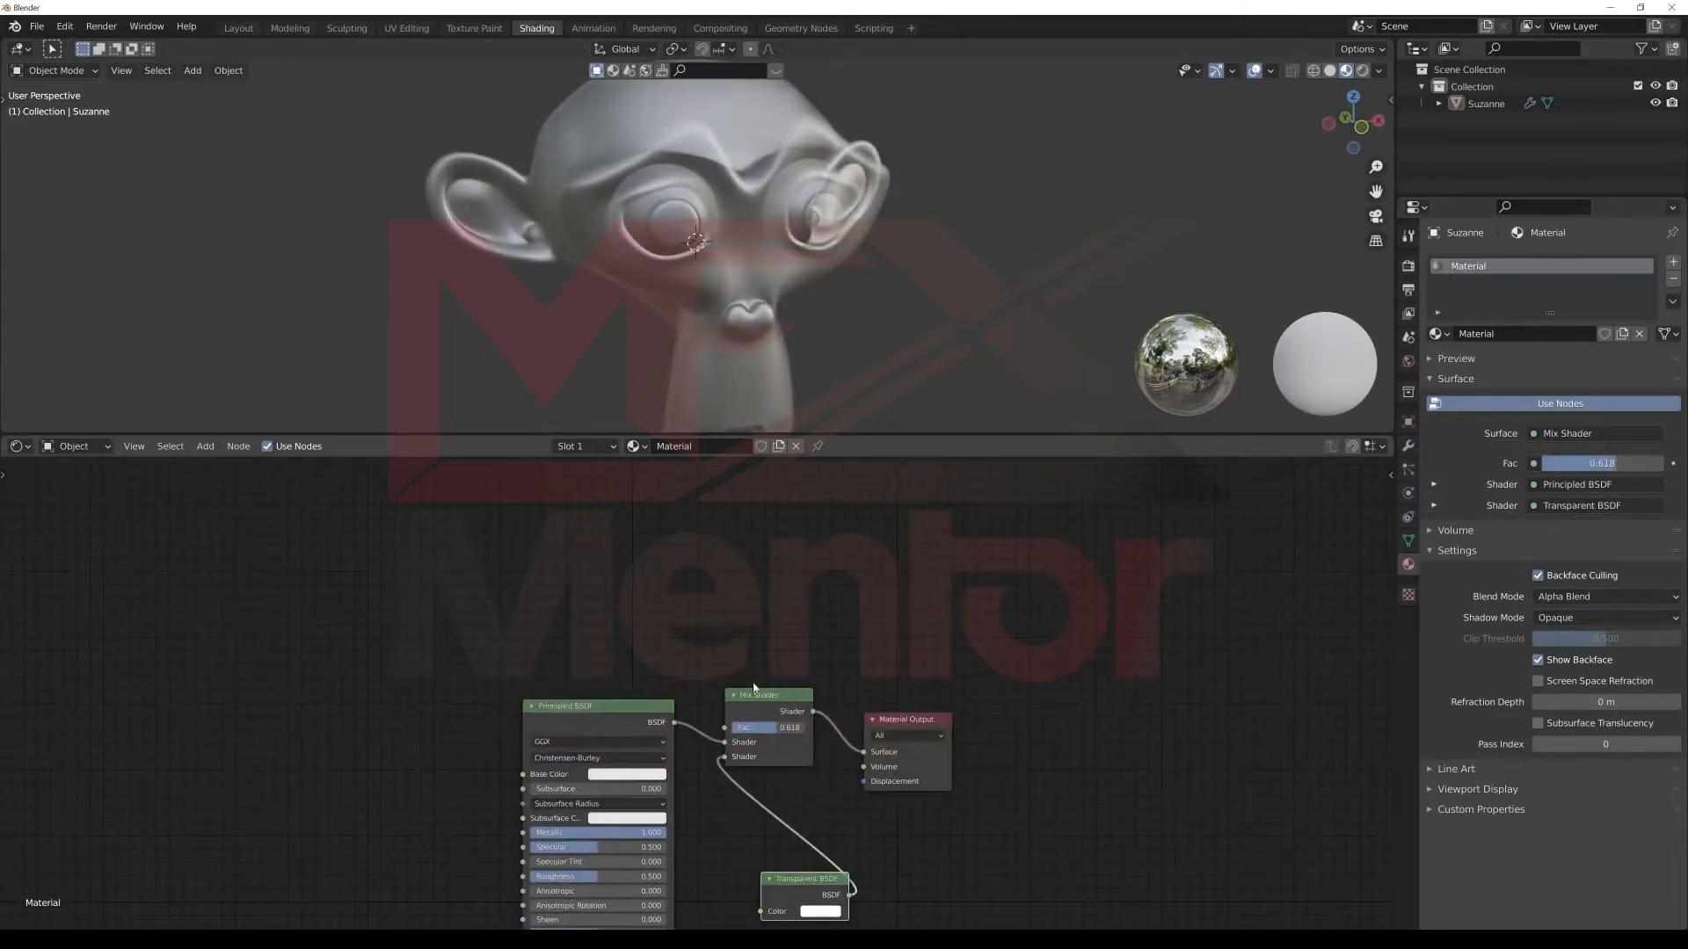
pyautogui.moveTo(754, 687); pyautogui.dragTo(571, 596)
pyautogui.moveTo(607, 603); pyautogui.dragTo(883, 560, button='middle')
pyautogui.hotkey('shift', 'a')
pyautogui.click(721, 525)
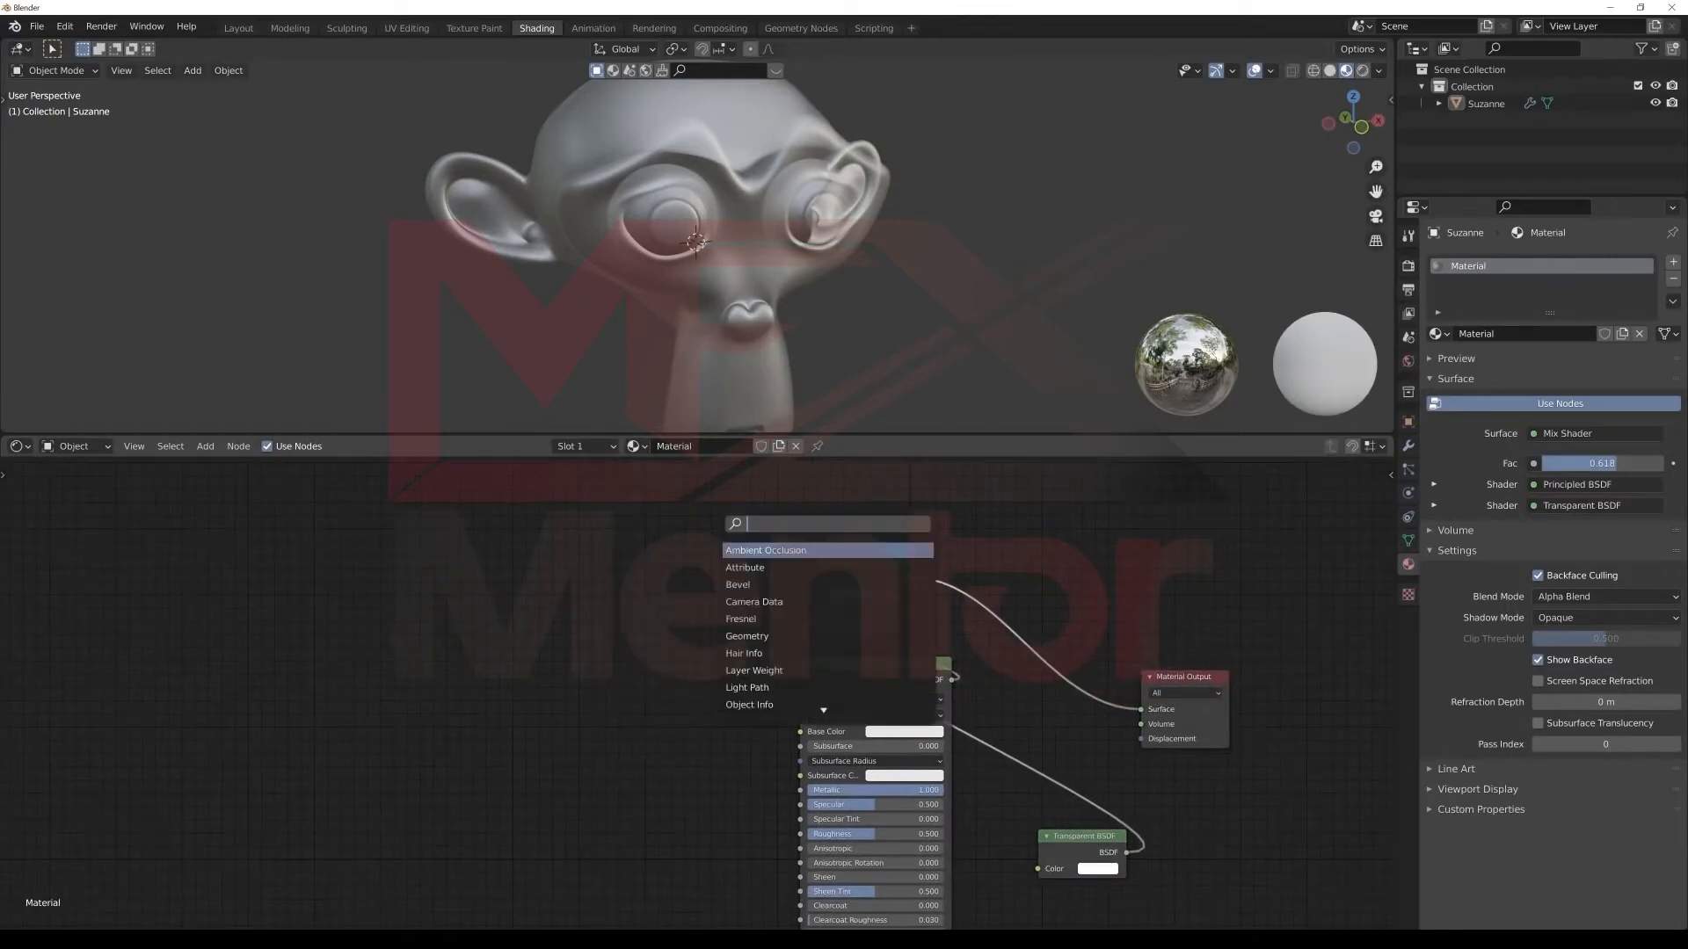
pyautogui.write('col')
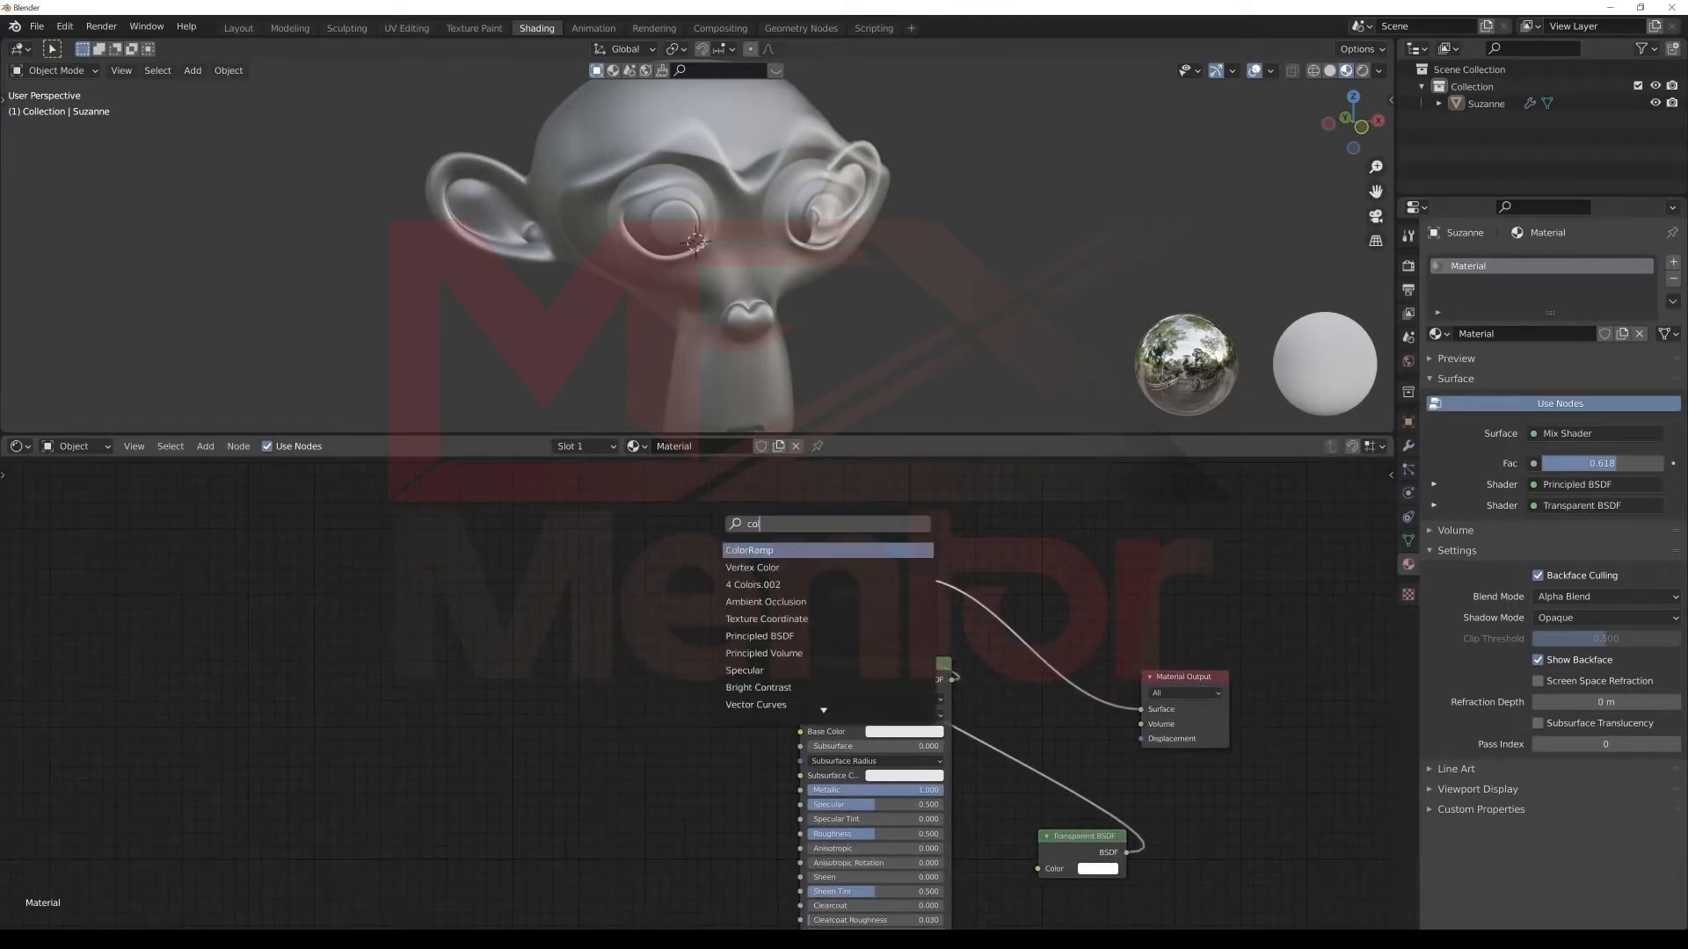
pyautogui.press('Return')
pyautogui.moveTo(731, 578); pyautogui.dragTo(820, 594)
# Add a Gradient Texture node in front of the ColorRamp.
pyautogui.moveTo(736, 620); pyautogui.dragTo(894, 604, button='middle')
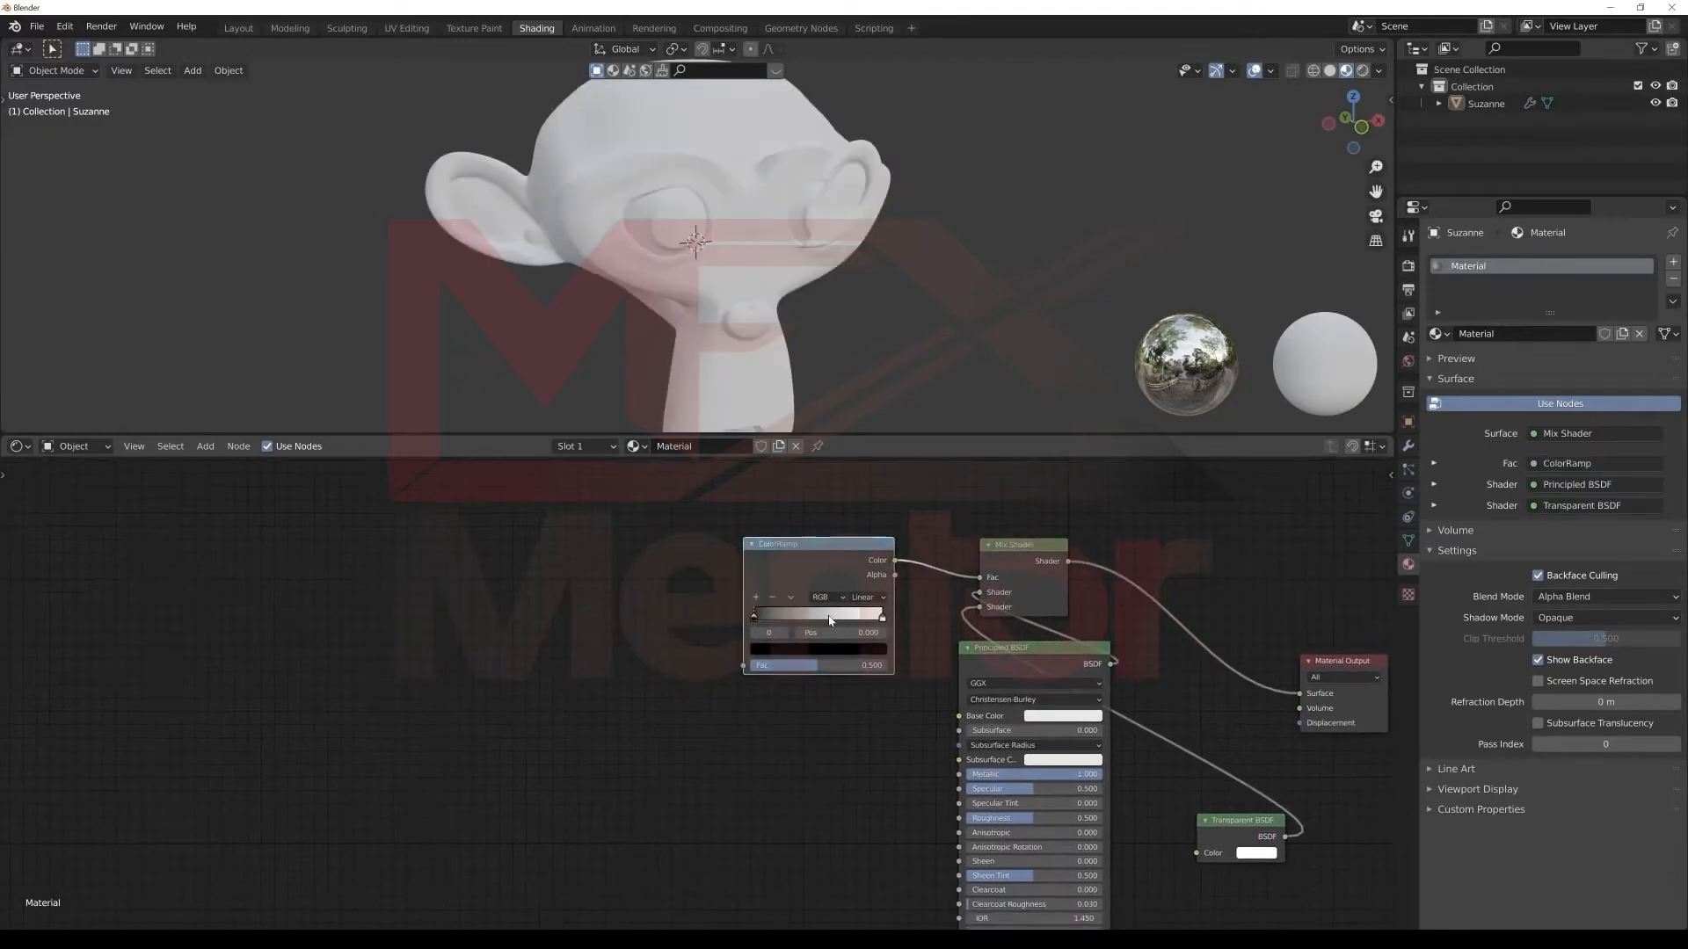
pyautogui.hotkey('shift', 'a')
pyautogui.click(633, 584)
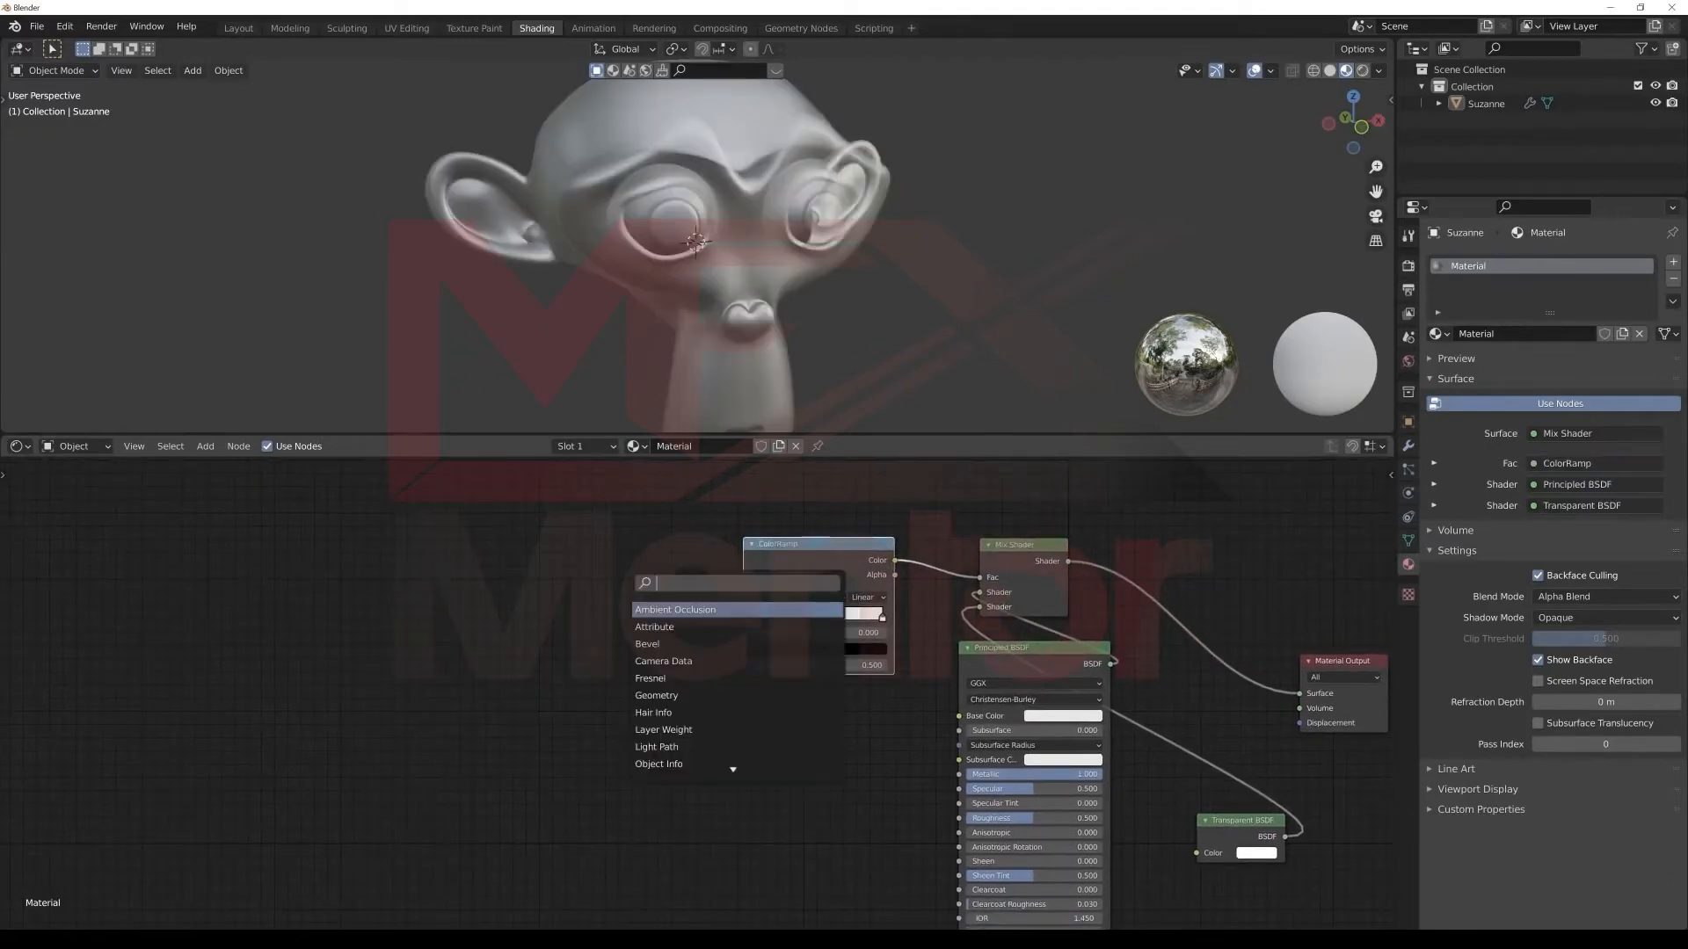
pyautogui.write('gra')
pyautogui.press('Return')
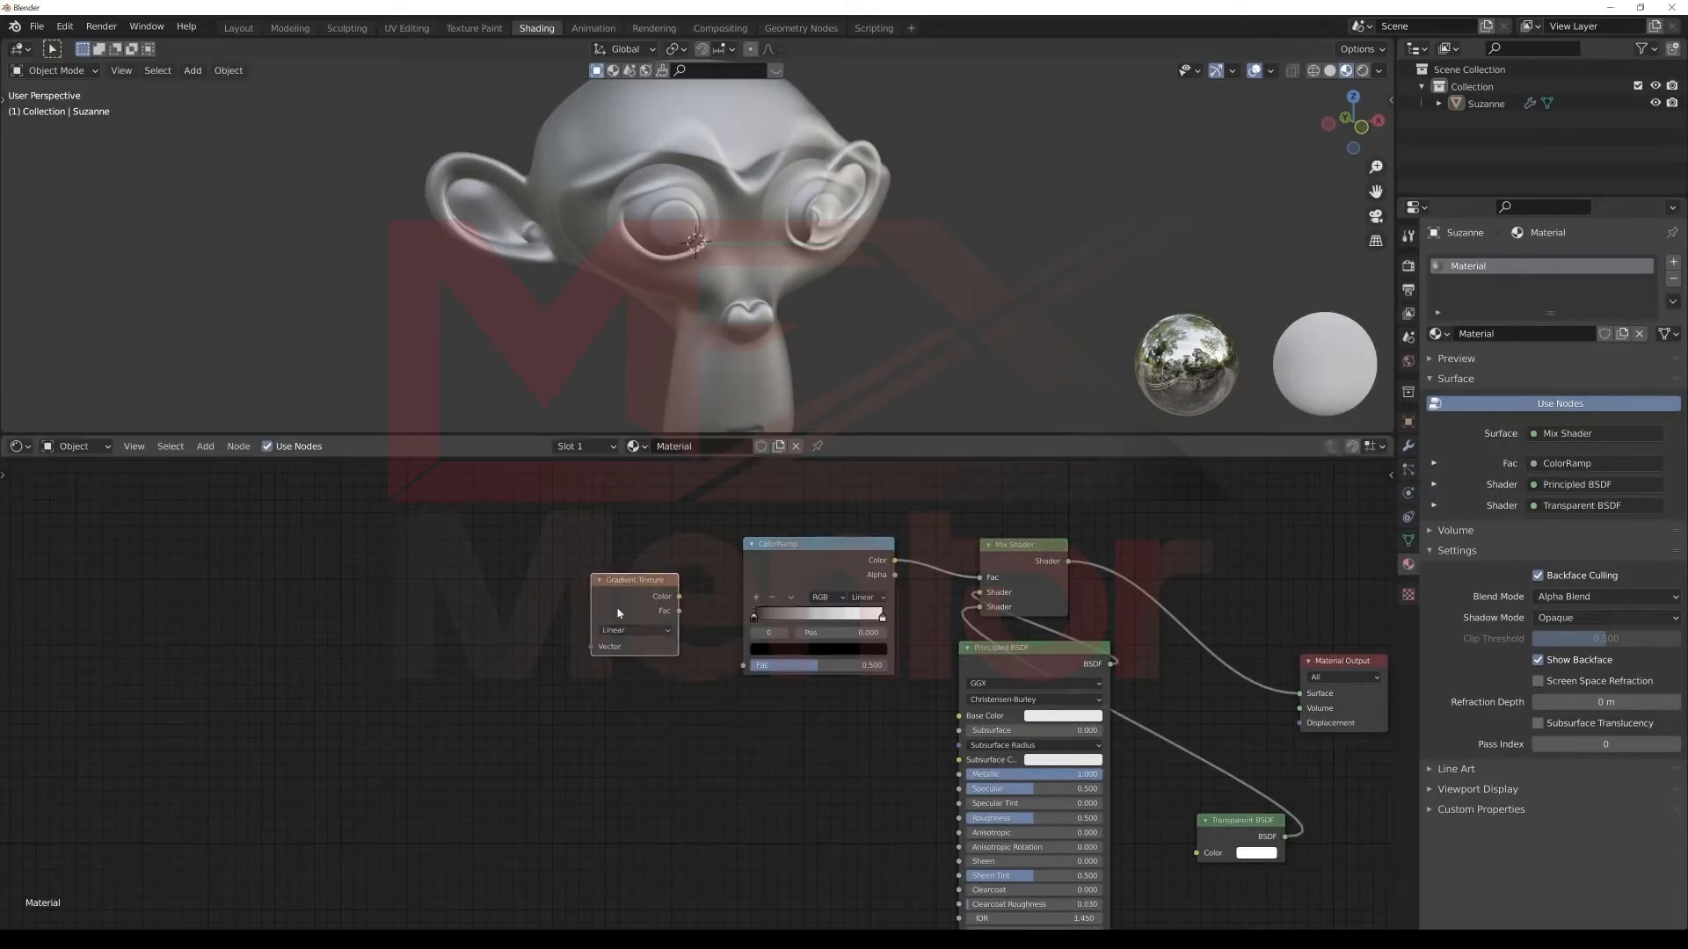
# Give the Gradient Texture a Mapping node driven by Object texture coordinates, and connect its color to the ColorRamp factor.
pyautogui.hotkey('ctrl', 't')
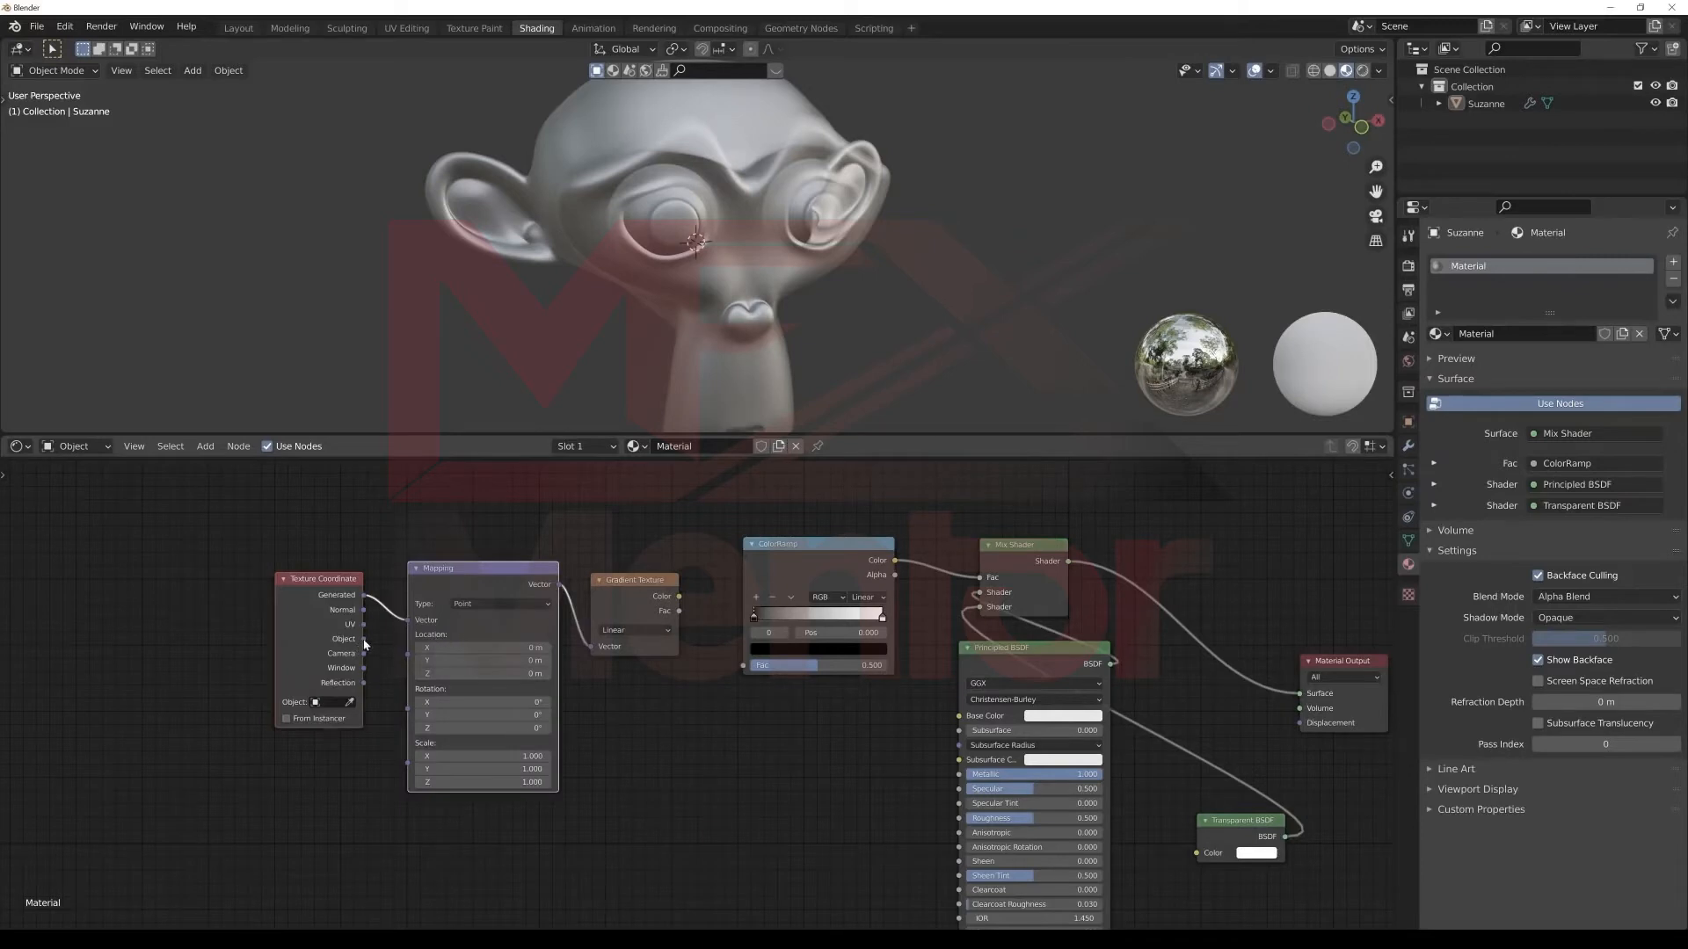
pyautogui.moveTo(364, 639); pyautogui.dragTo(408, 620)
pyautogui.moveTo(678, 597); pyautogui.dragTo(744, 665)
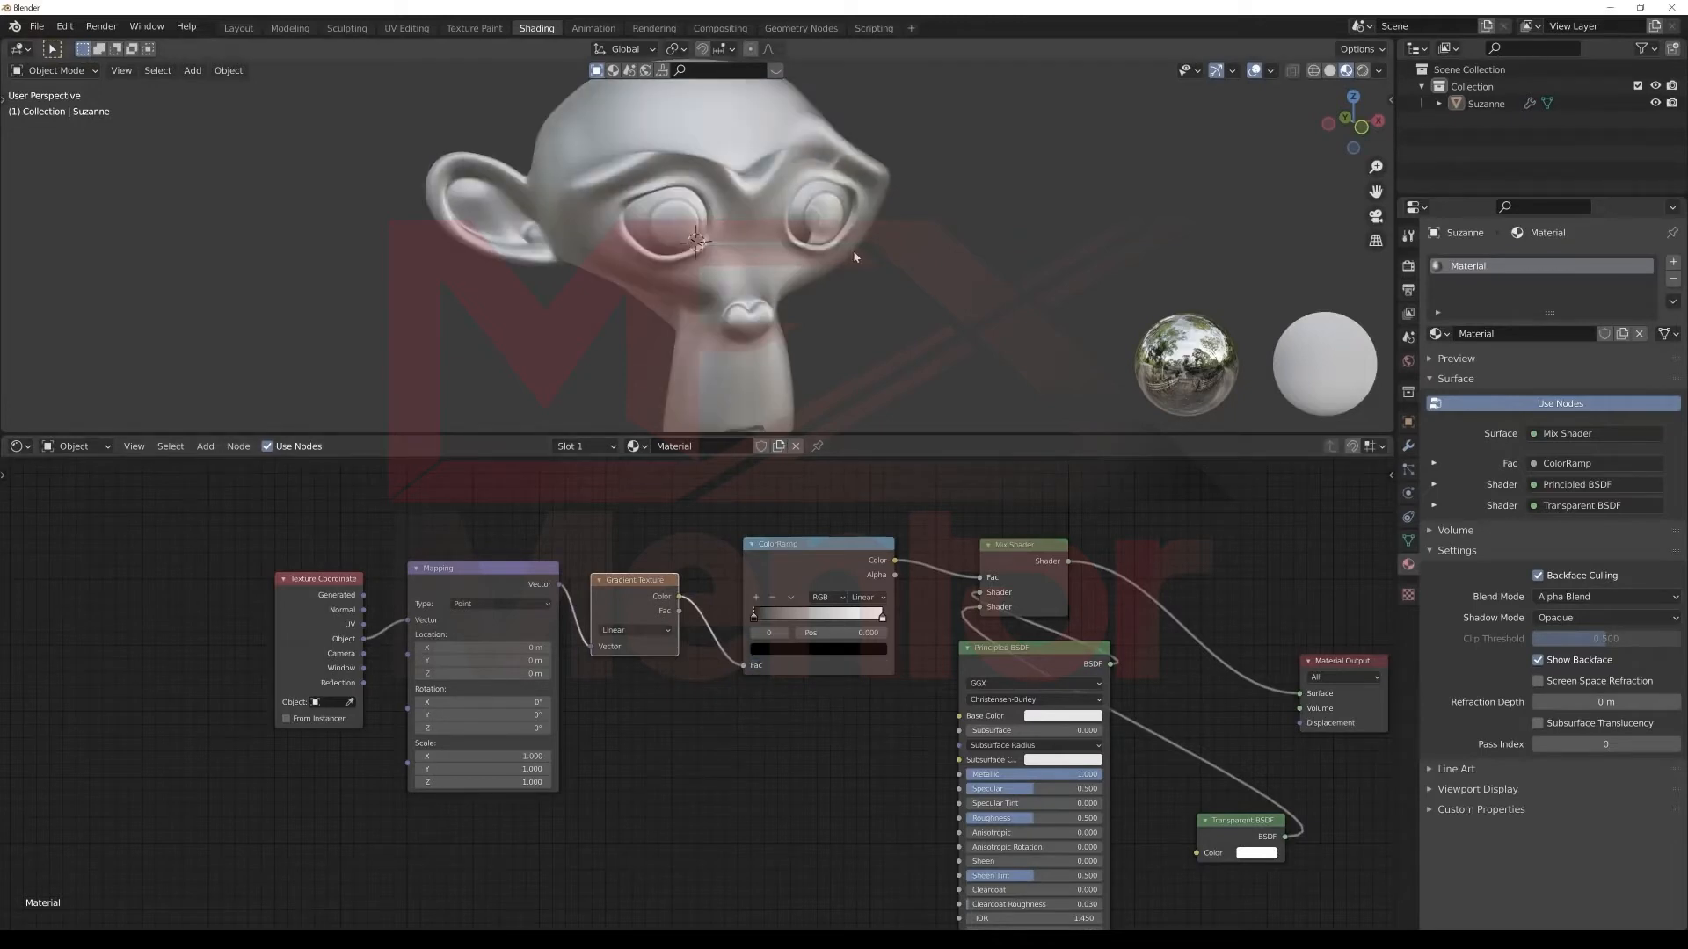
# Sharpen the ColorRamp by bringing its stops together, with the white stop at position 0.123, and view the monkey from the front.
pyautogui.moveTo(754, 615)
pyautogui.mouseDown()
pyautogui.moveTo(817, 630)
pyautogui.moveTo(762, 619)
pyautogui.mouseUp()
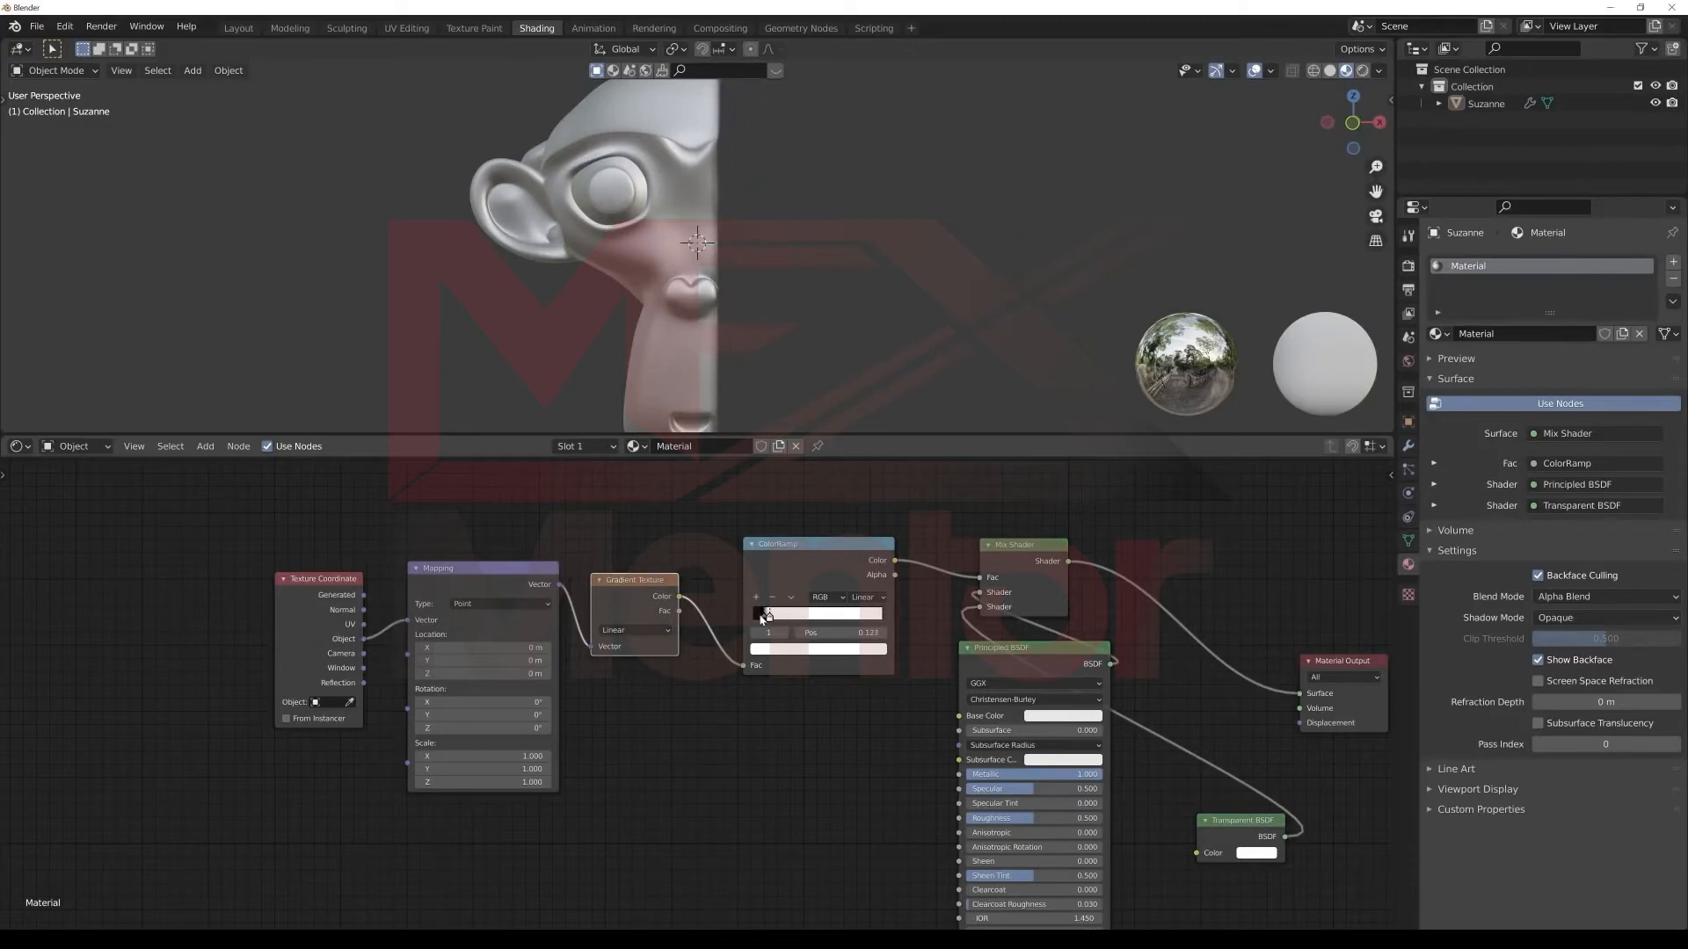
pyautogui.moveTo(764, 247)
pyautogui.mouseDown(button='middle')
pyautogui.moveTo(627, 256)
pyautogui.moveTo(693, 203)
pyautogui.moveTo(791, 255)
pyautogui.mouseUp(button='middle')
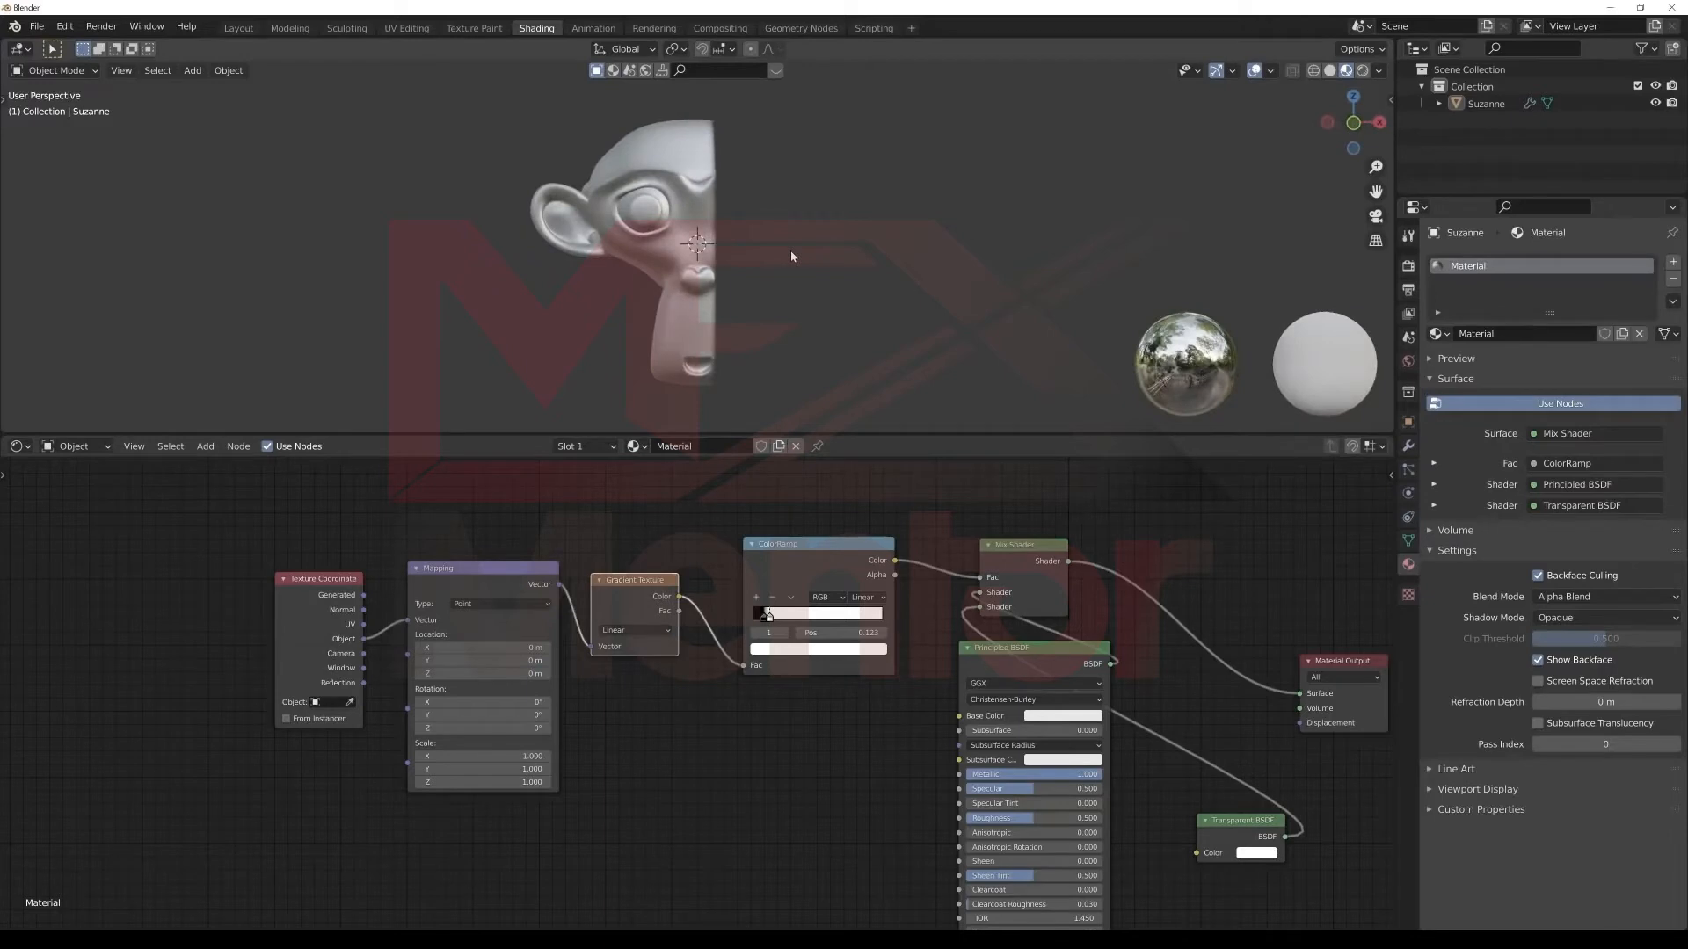
pyautogui.press('`')
pyautogui.click(750, 223)
pyautogui.press('KP_5')
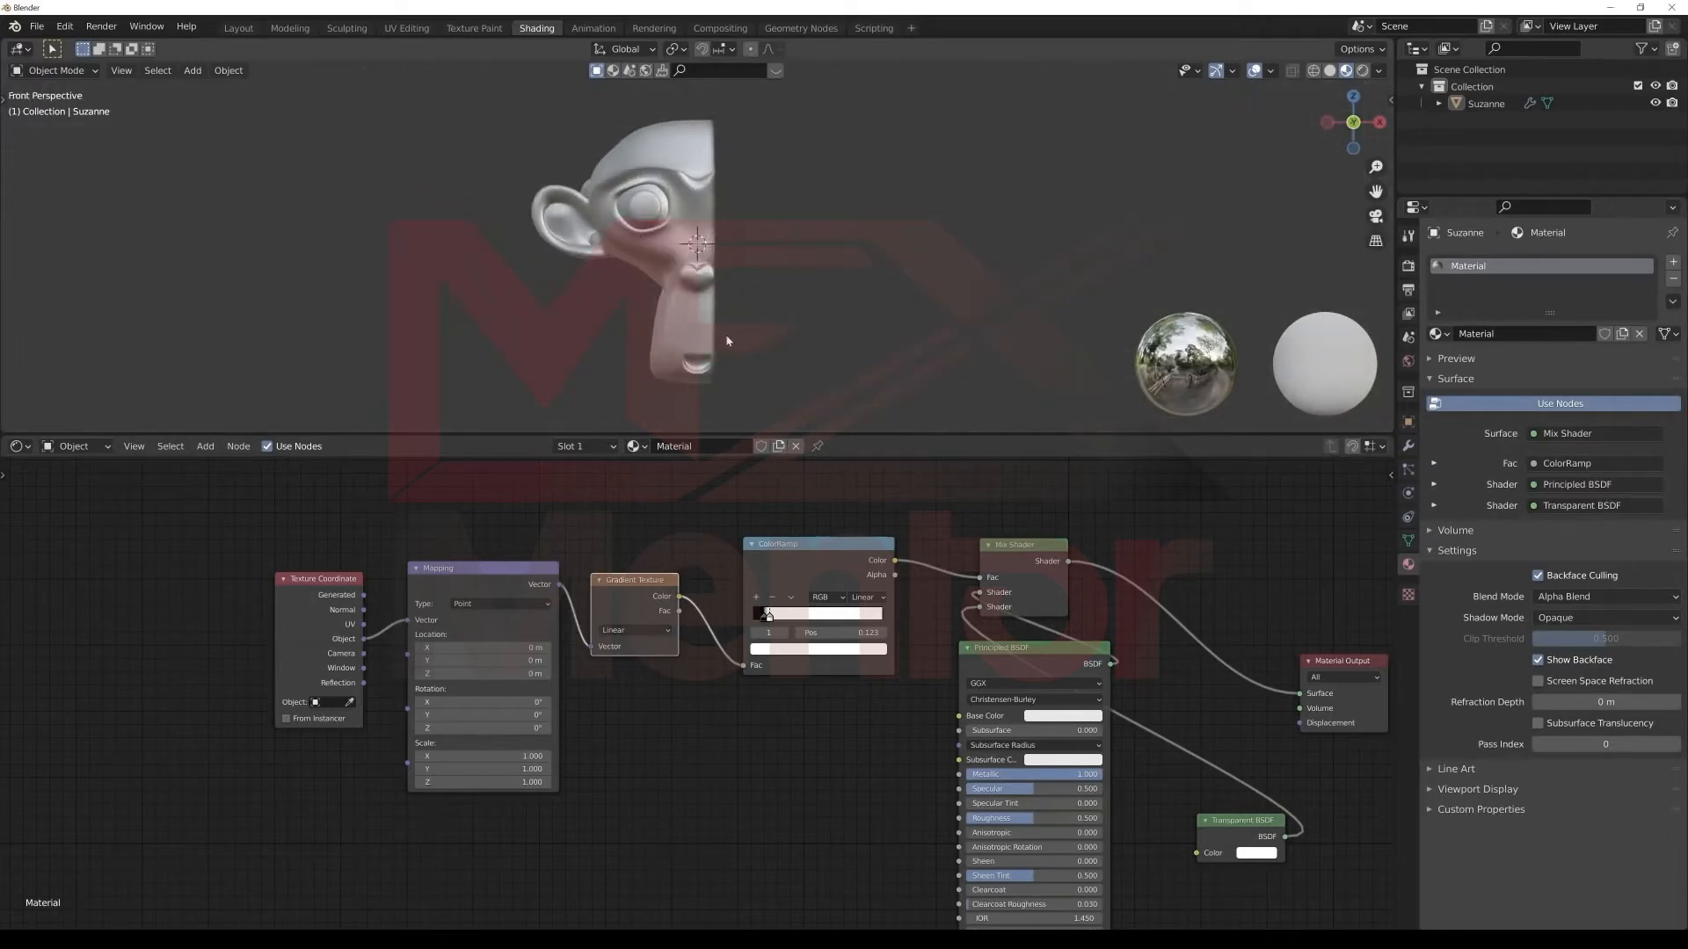
# Darken the Principled BSDF's base color to a mid grey.
pyautogui.moveTo(791, 742); pyautogui.dragTo(726, 631, button='middle')
pyautogui.scroll(4, 764, 257)
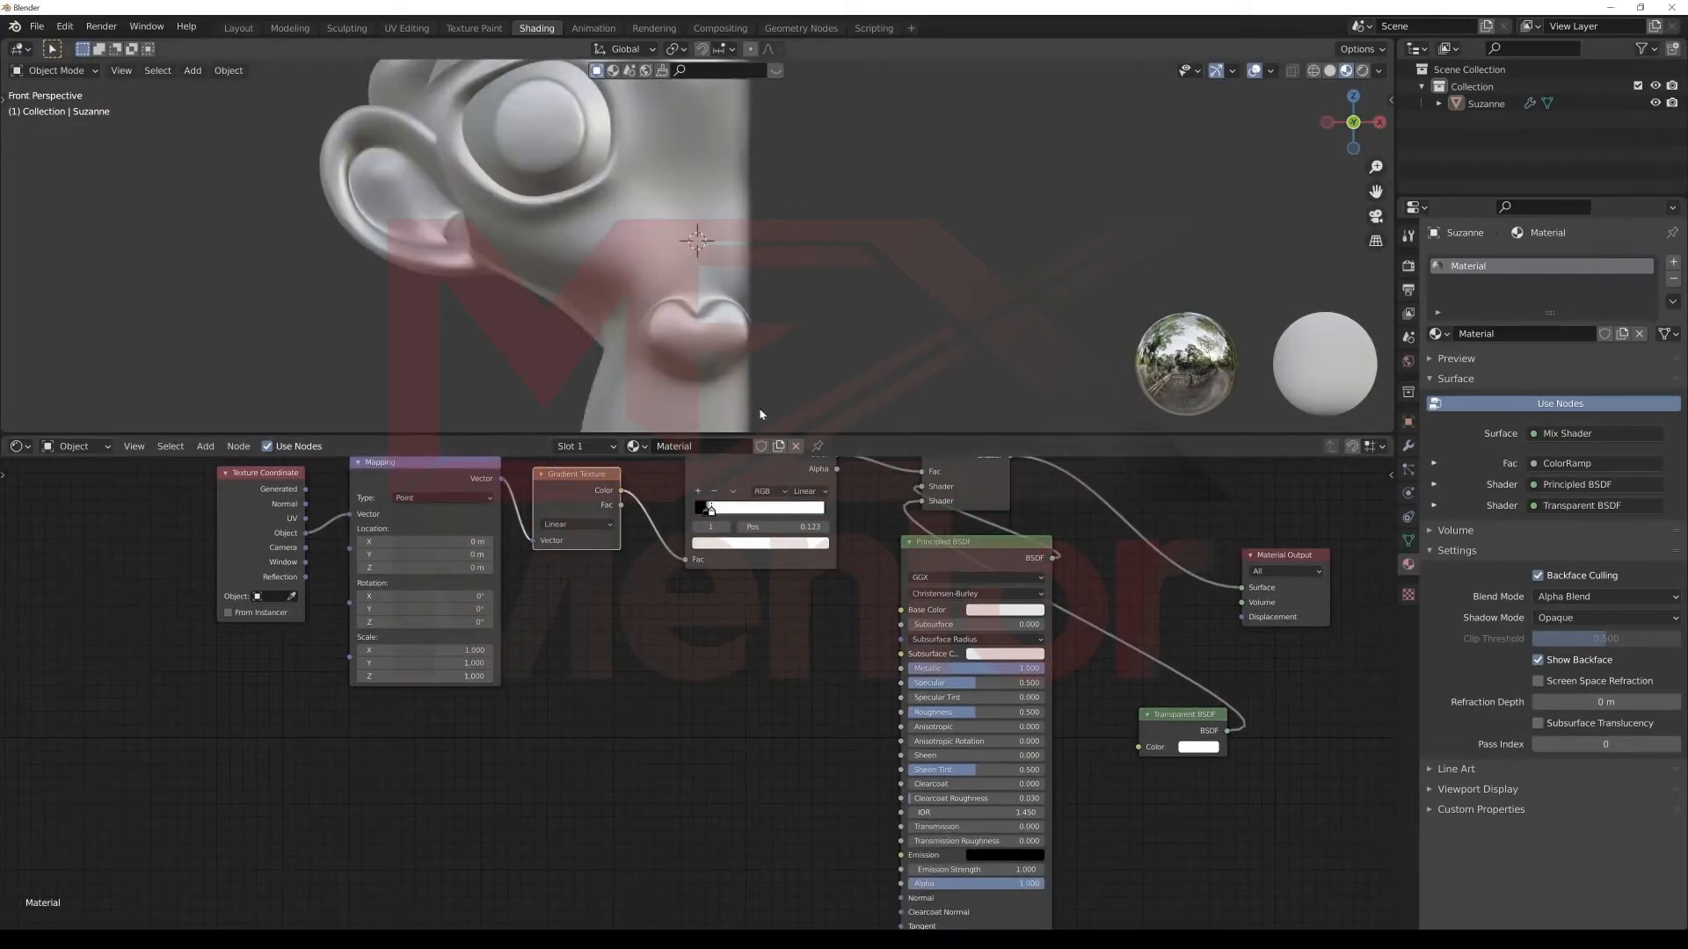
pyautogui.click(1014, 610)
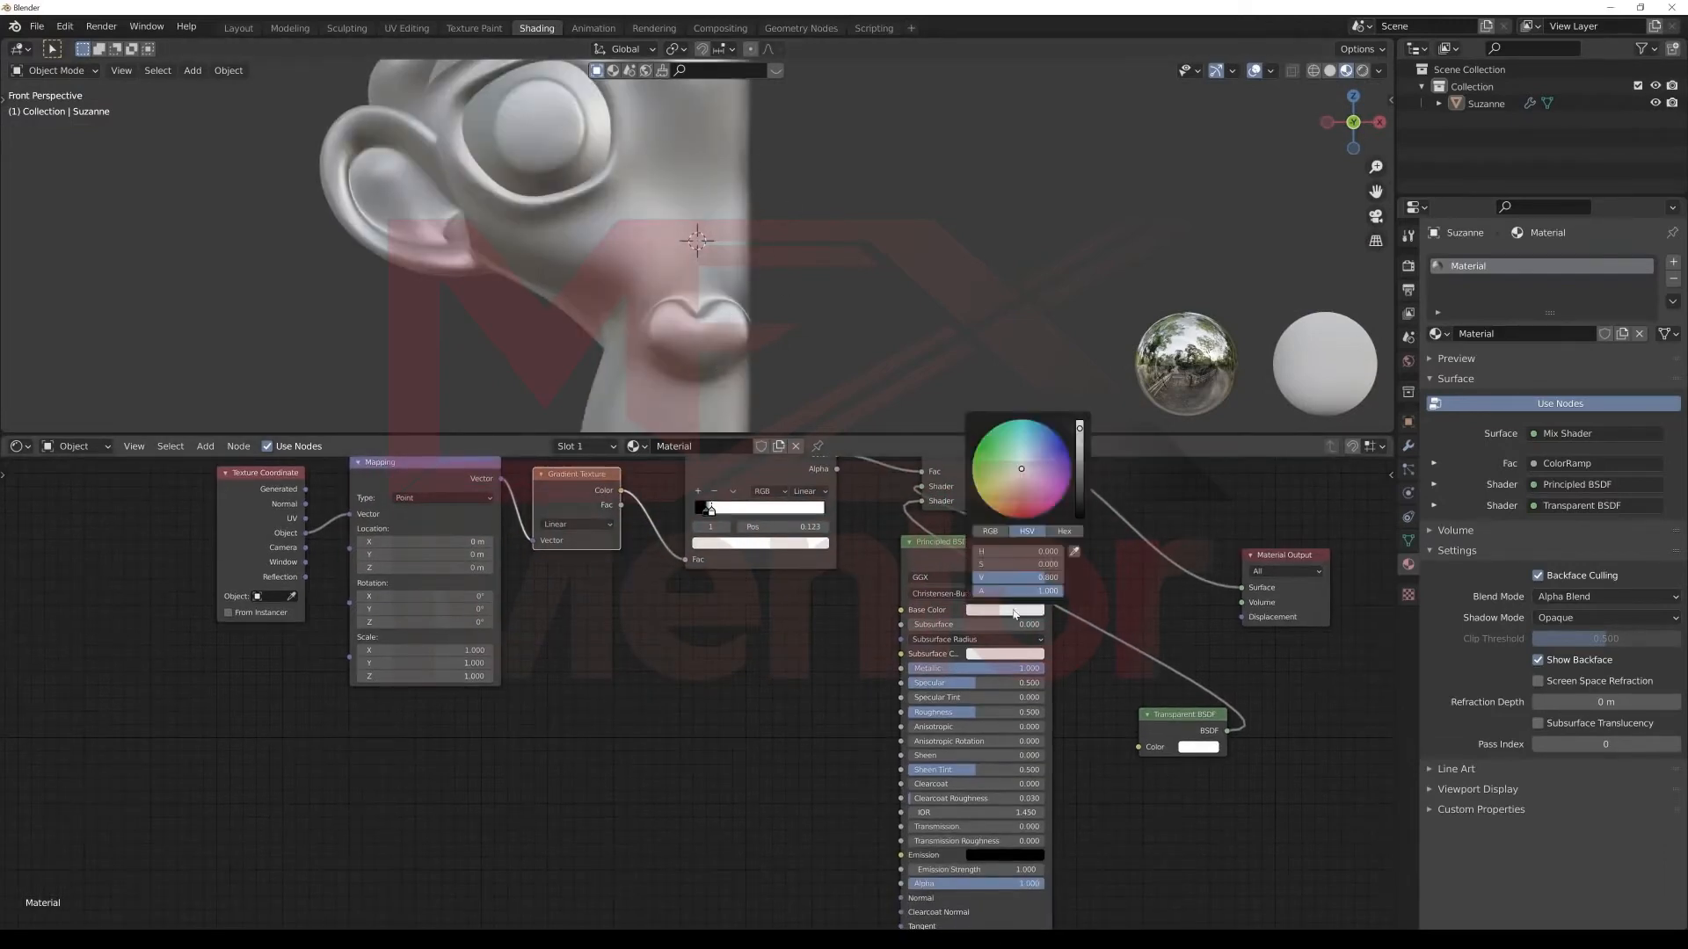
pyautogui.click(1079, 470)
# Move the Gradient Texture node lower and add a second ColorRamp node below the first one, beside the Principled BSDF.
pyautogui.scroll(-7, 719, 343)
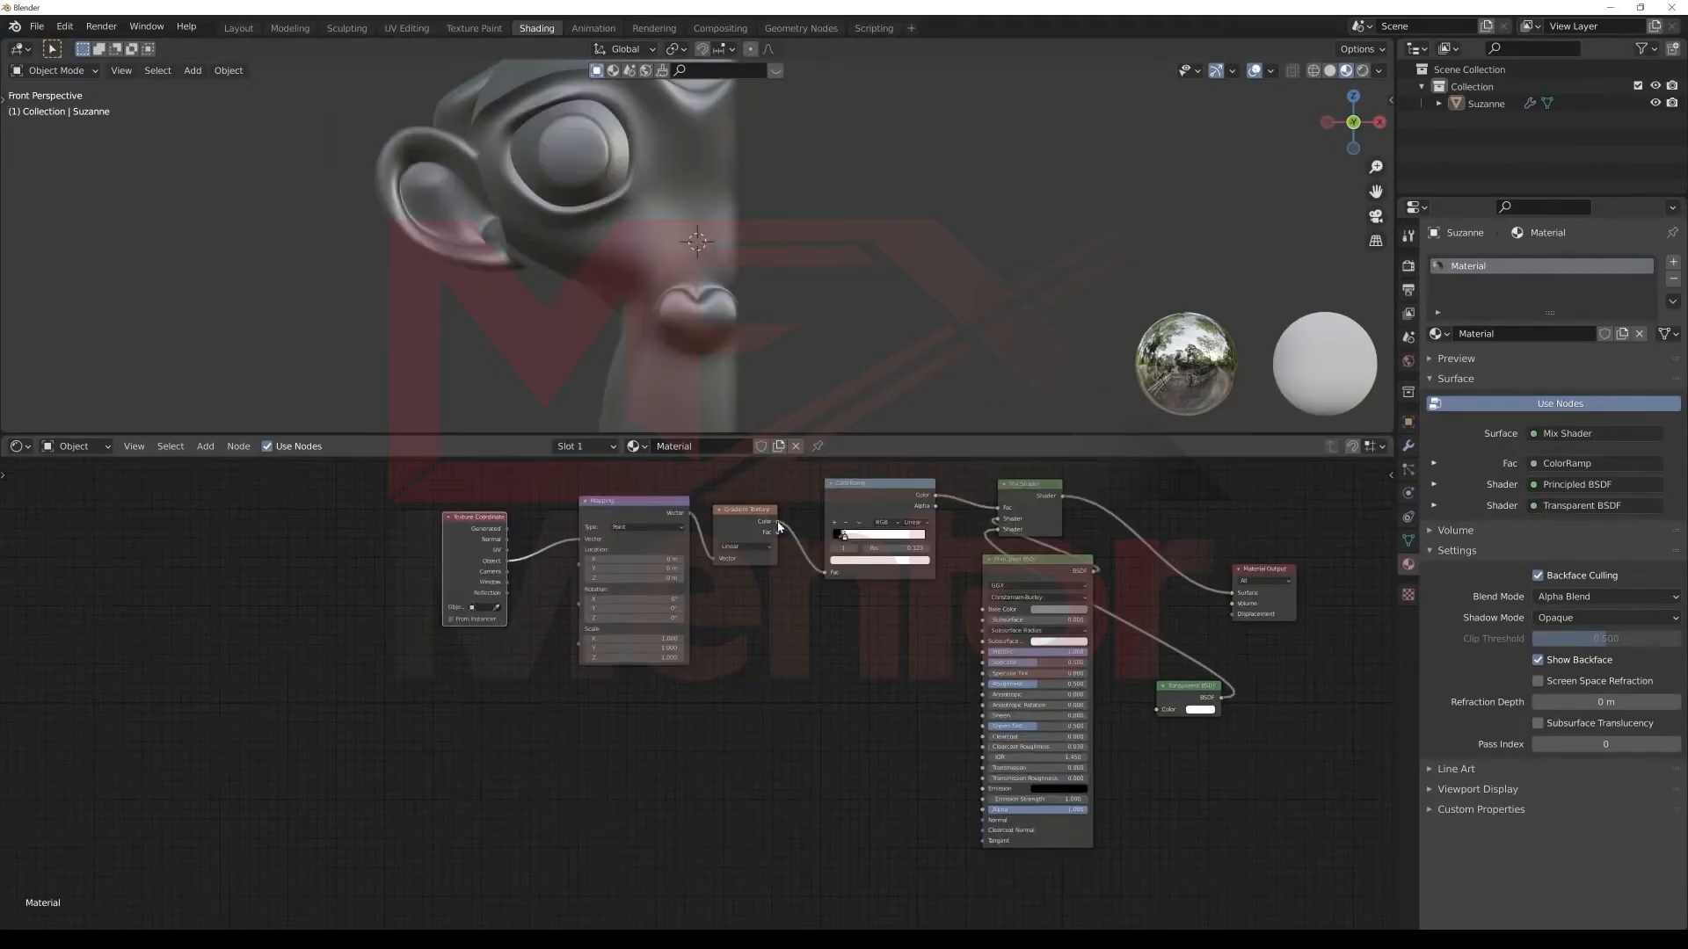
pyautogui.moveTo(778, 526); pyautogui.dragTo(796, 609)
pyautogui.hotkey('shift', 'a')
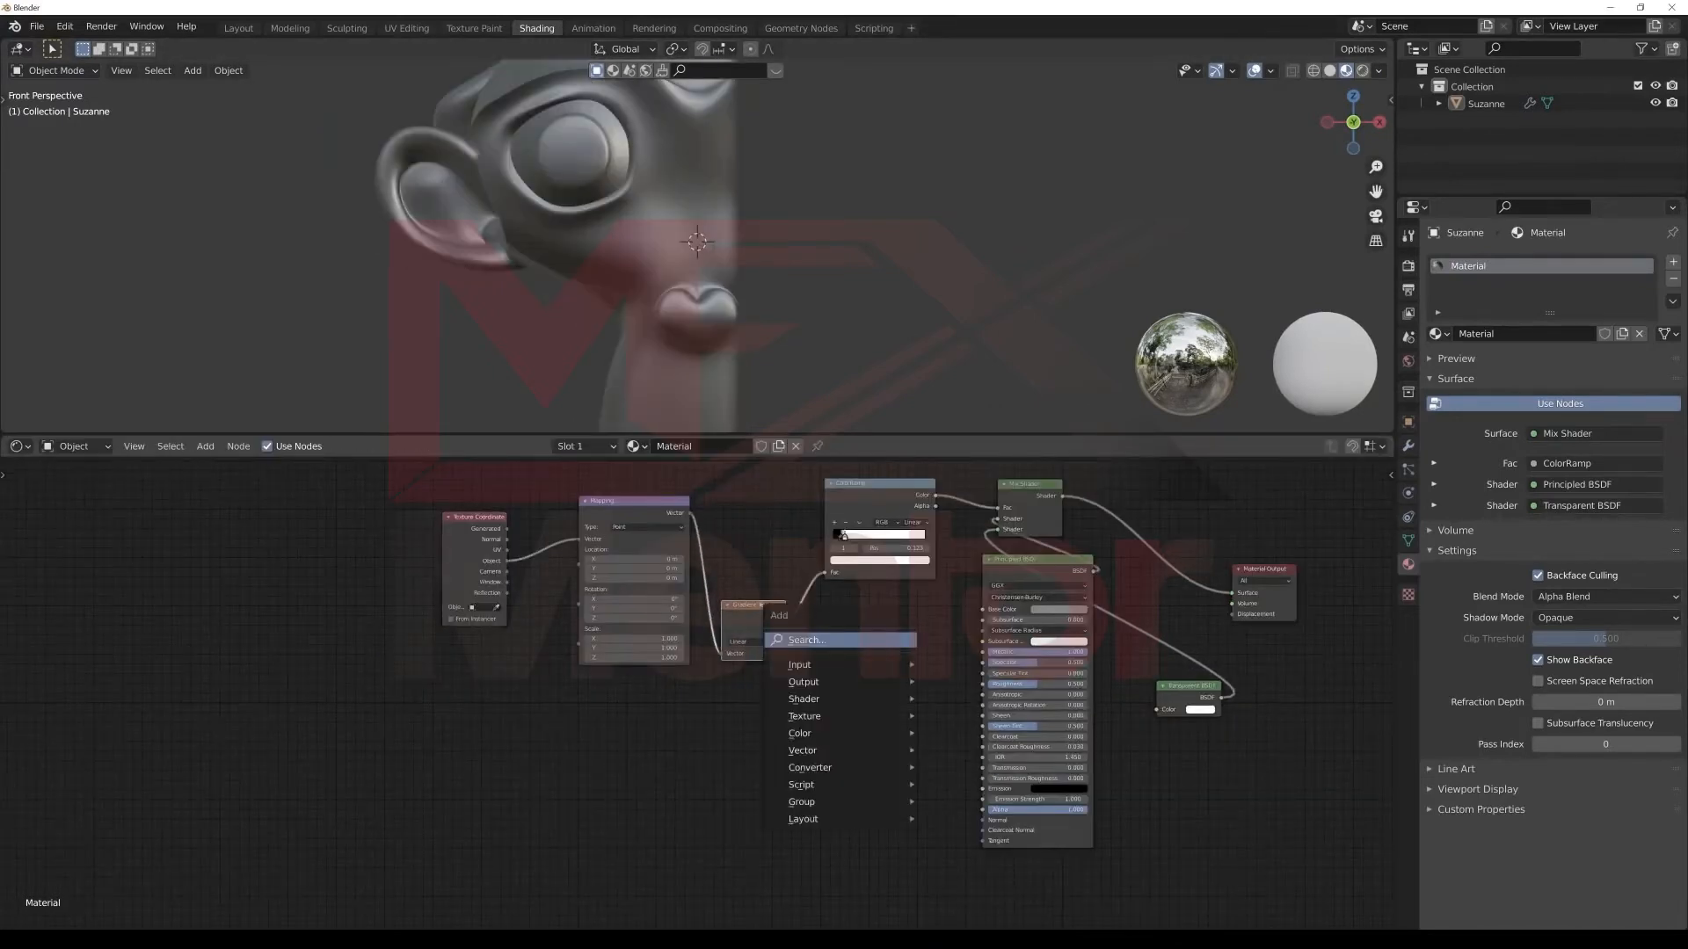
pyautogui.write('col')
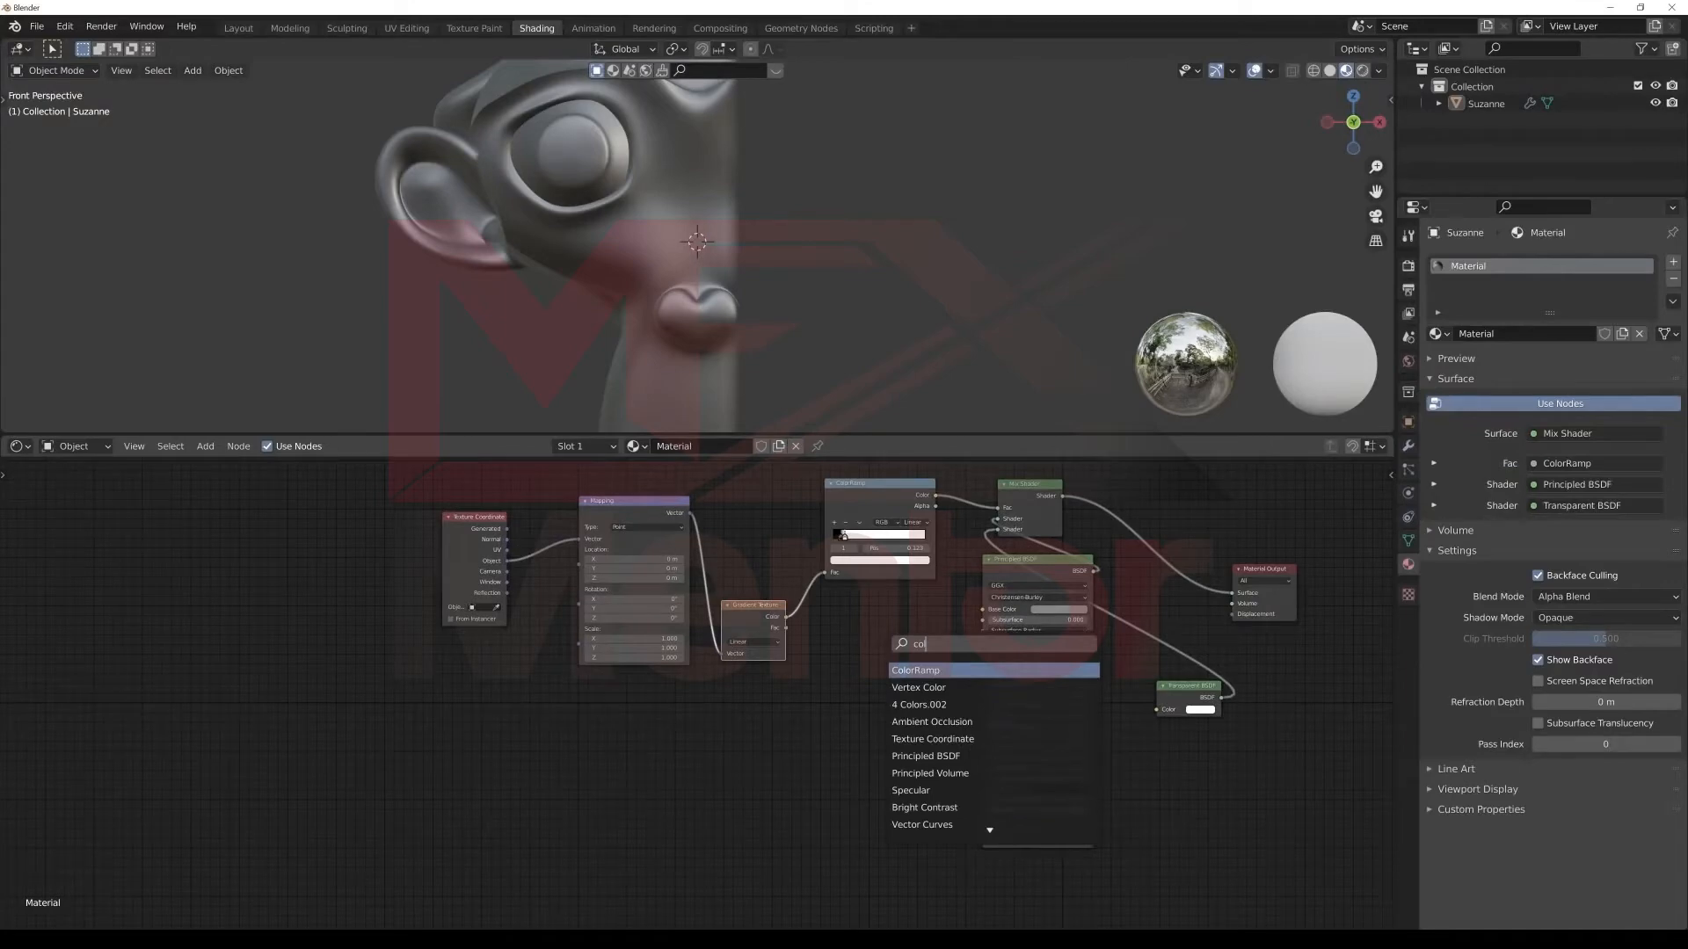
pyautogui.press('Return')
pyautogui.click(879, 773)
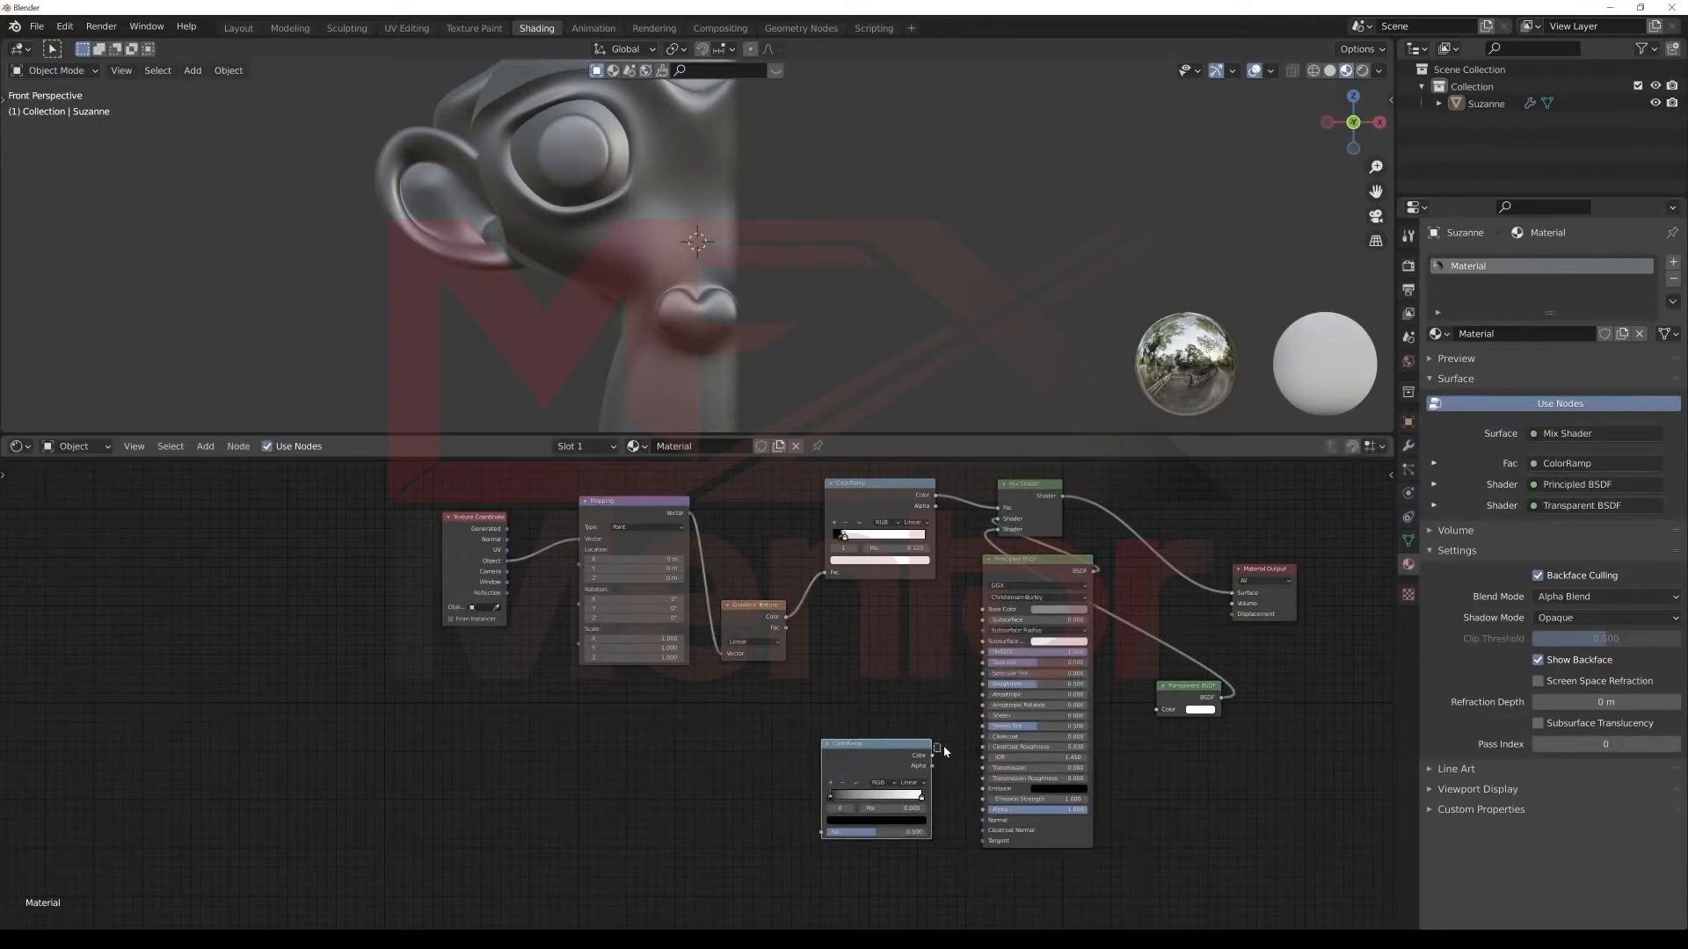
# Connect the second ColorRamp's color to the Principled BSDF's Emission and the Gradient Texture's color to that ramp's factor.
pyautogui.moveTo(952, 780); pyautogui.dragTo(982, 788)
pyautogui.scroll(2, 694, 691)
pyautogui.scroll(-5, 699, 257)
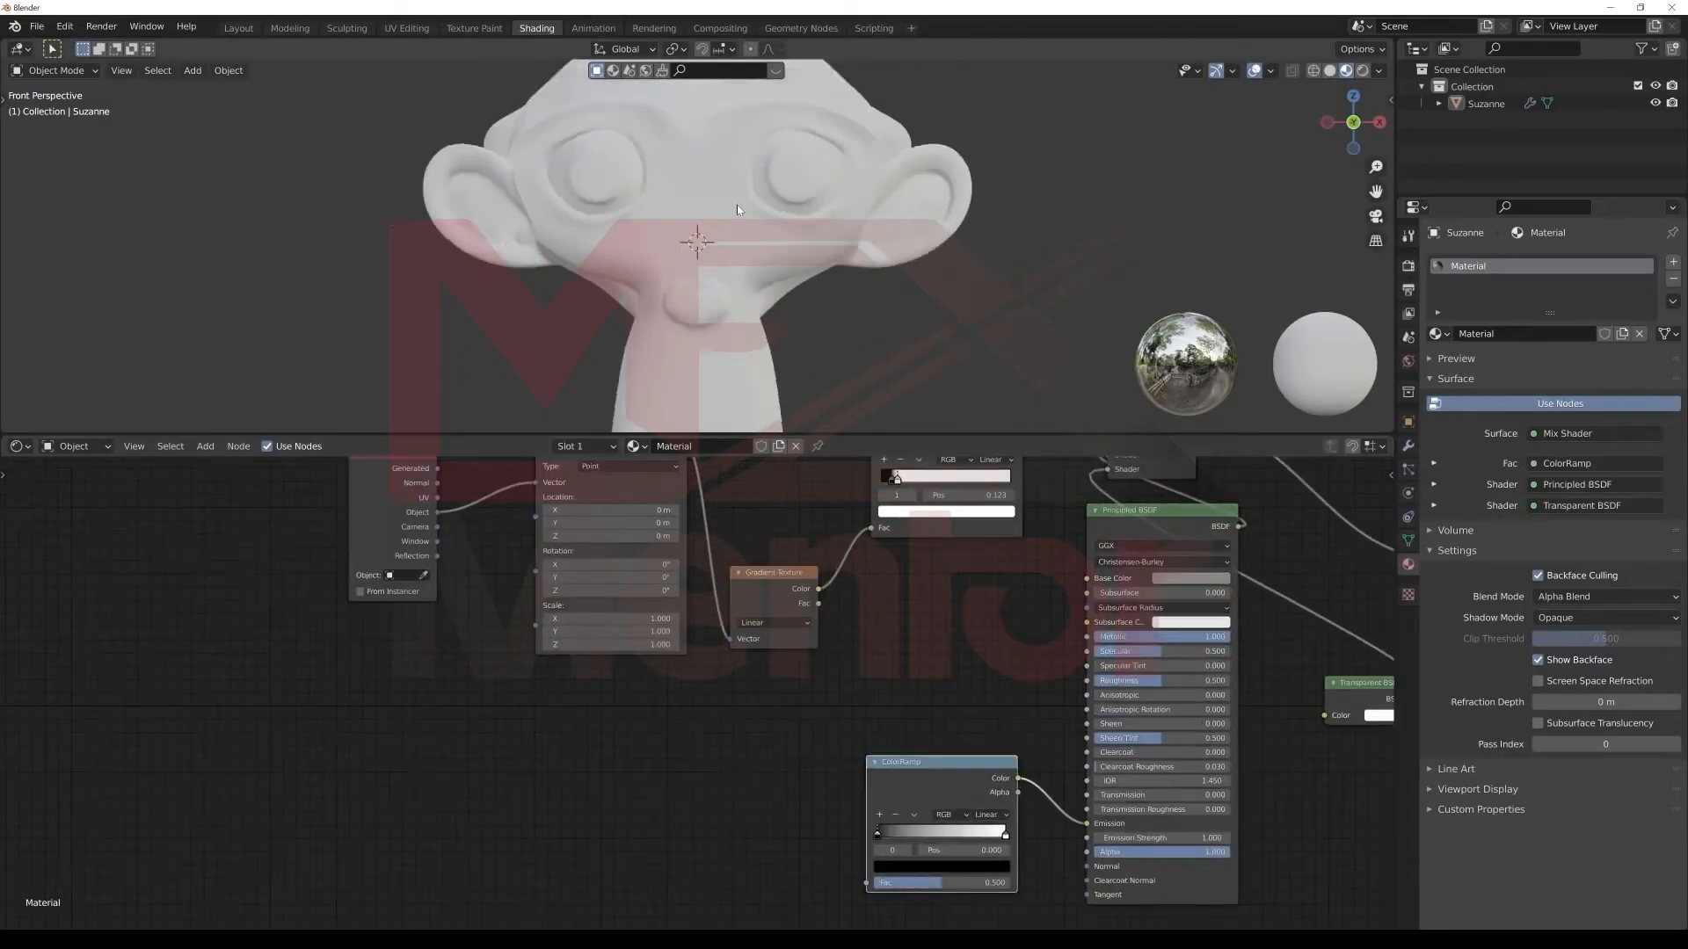
pyautogui.scroll(4, 697, 261)
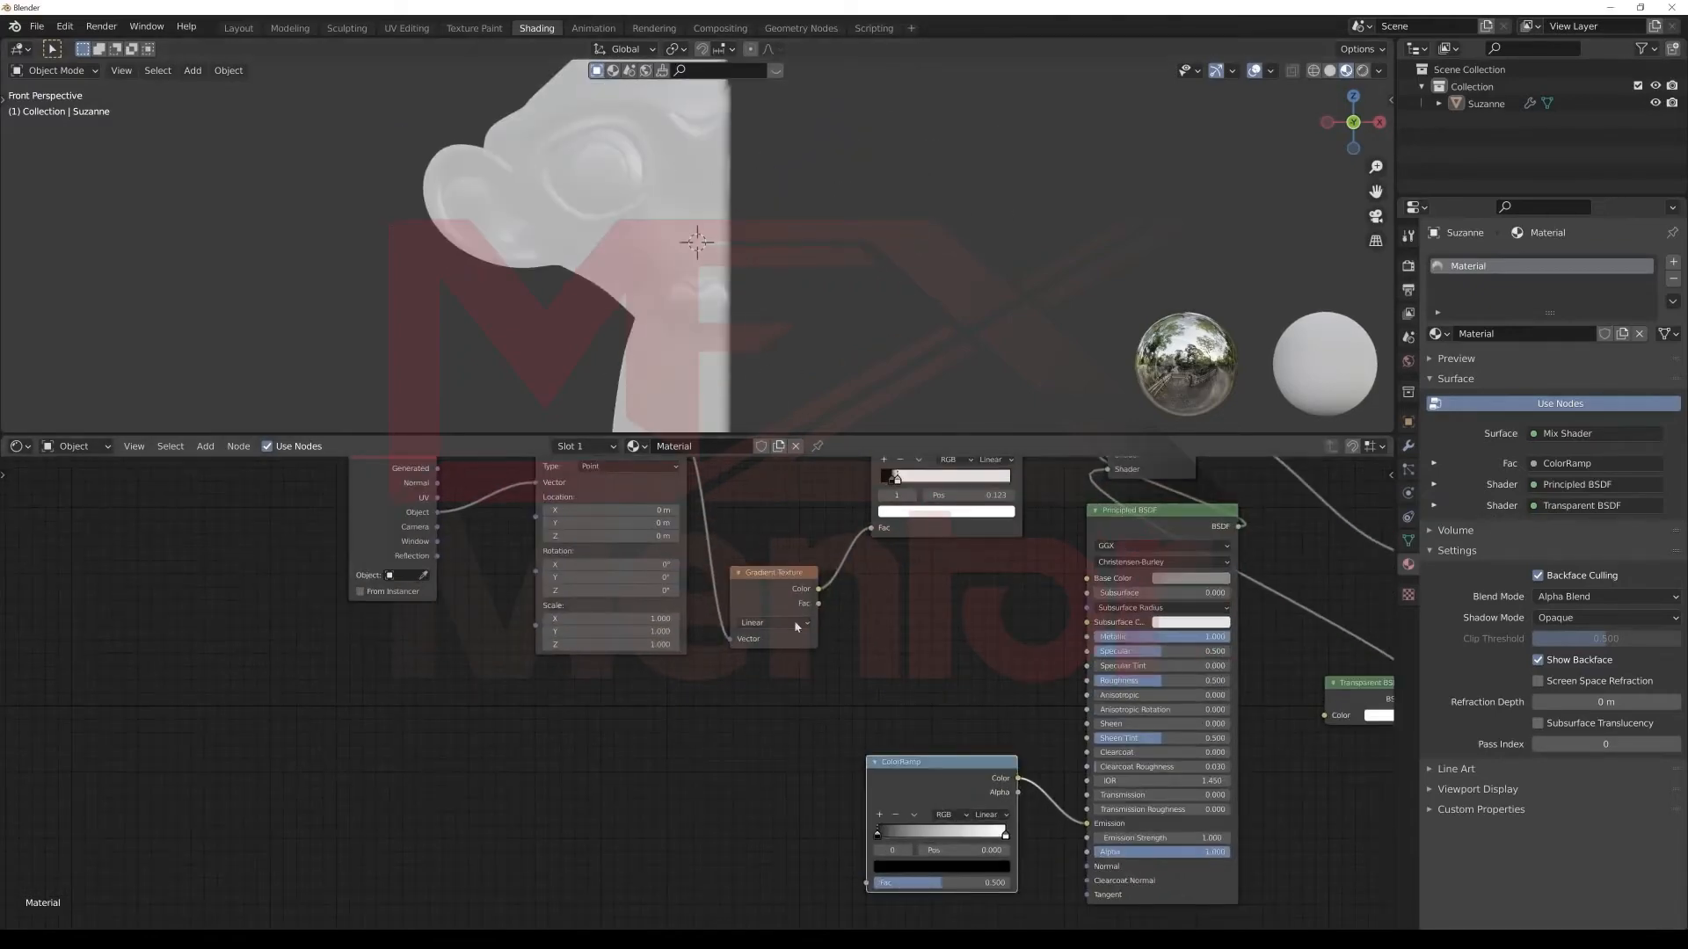
pyautogui.moveTo(819, 589)
pyautogui.mouseDown()
pyautogui.moveTo(843, 611)
pyautogui.moveTo(840, 747)
pyautogui.moveTo(868, 882)
pyautogui.mouseUp()
# Place the second ColorRamp's white stop at position 0.174 and set the Principled BSDF's emission strength to 10.
pyautogui.moveTo(878, 837); pyautogui.dragTo(848, 738, button='middle')
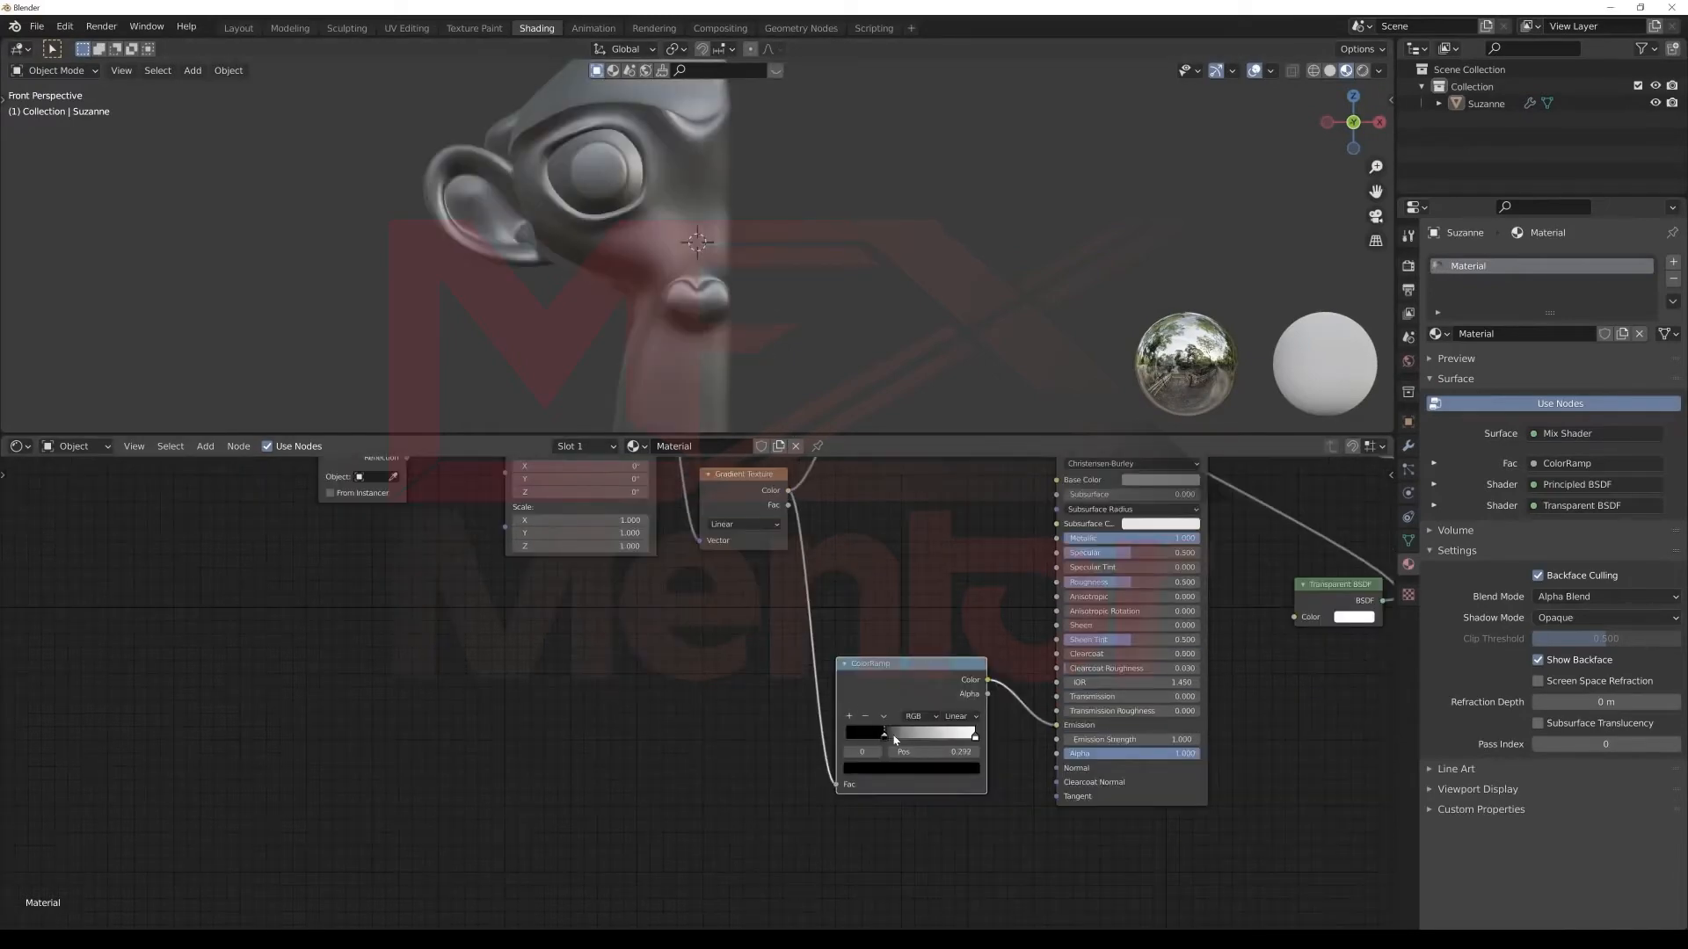
pyautogui.moveTo(979, 737); pyautogui.dragTo(858, 740)
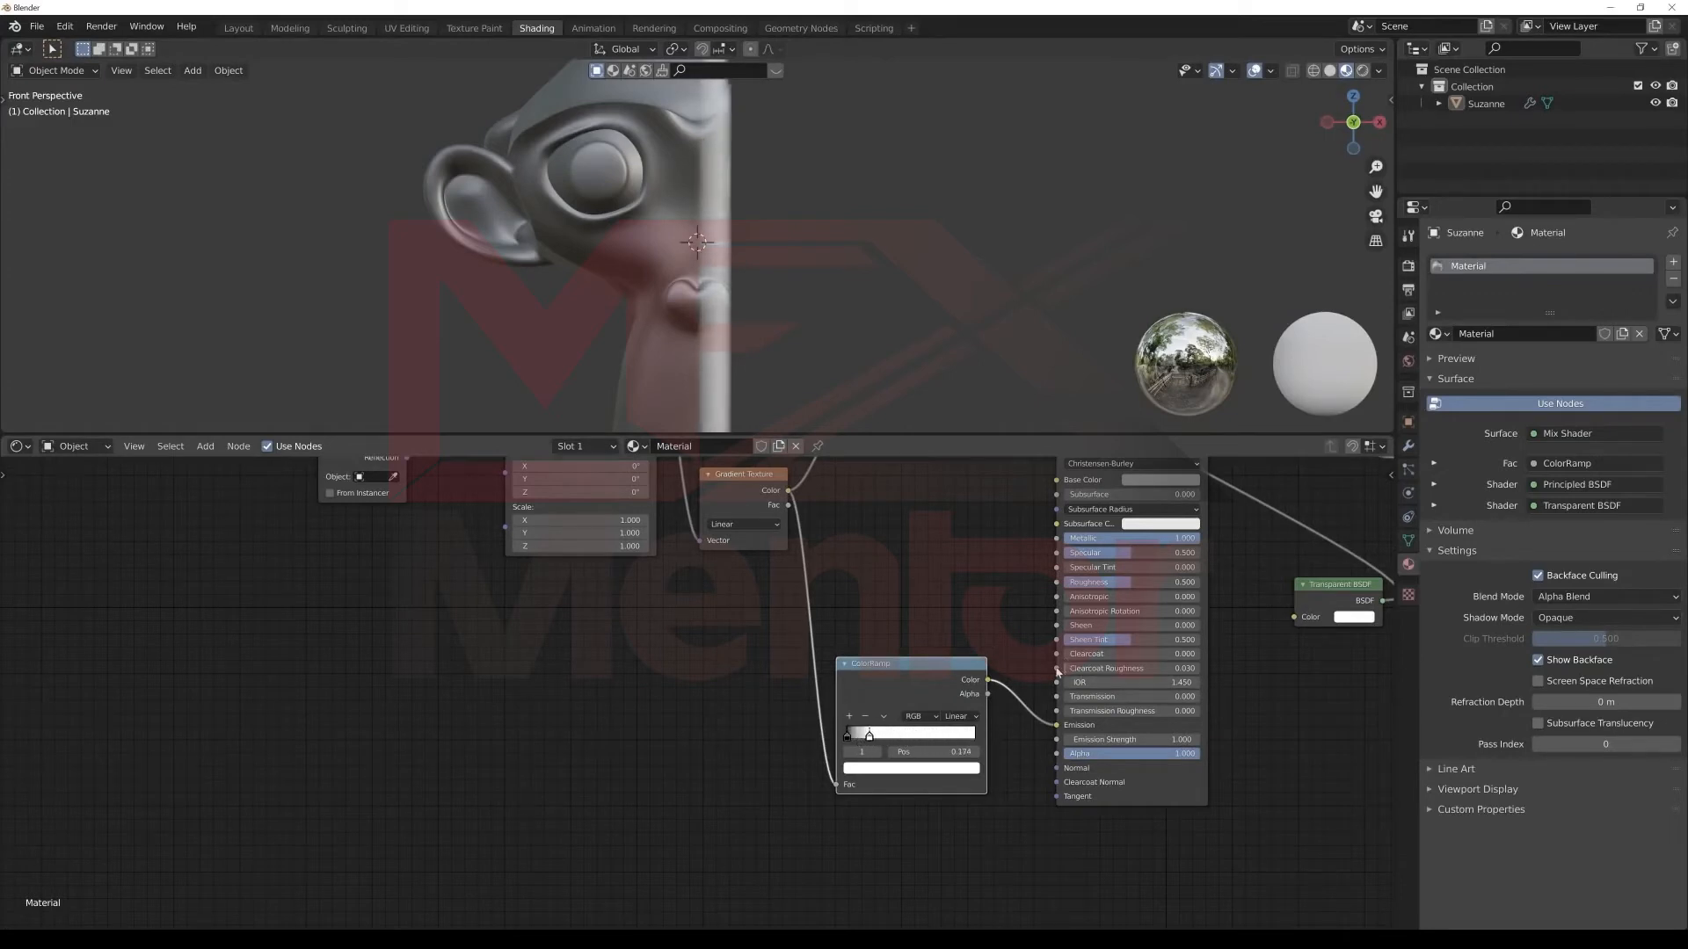
pyautogui.moveTo(1108, 736); pyautogui.dragTo(1182, 737)
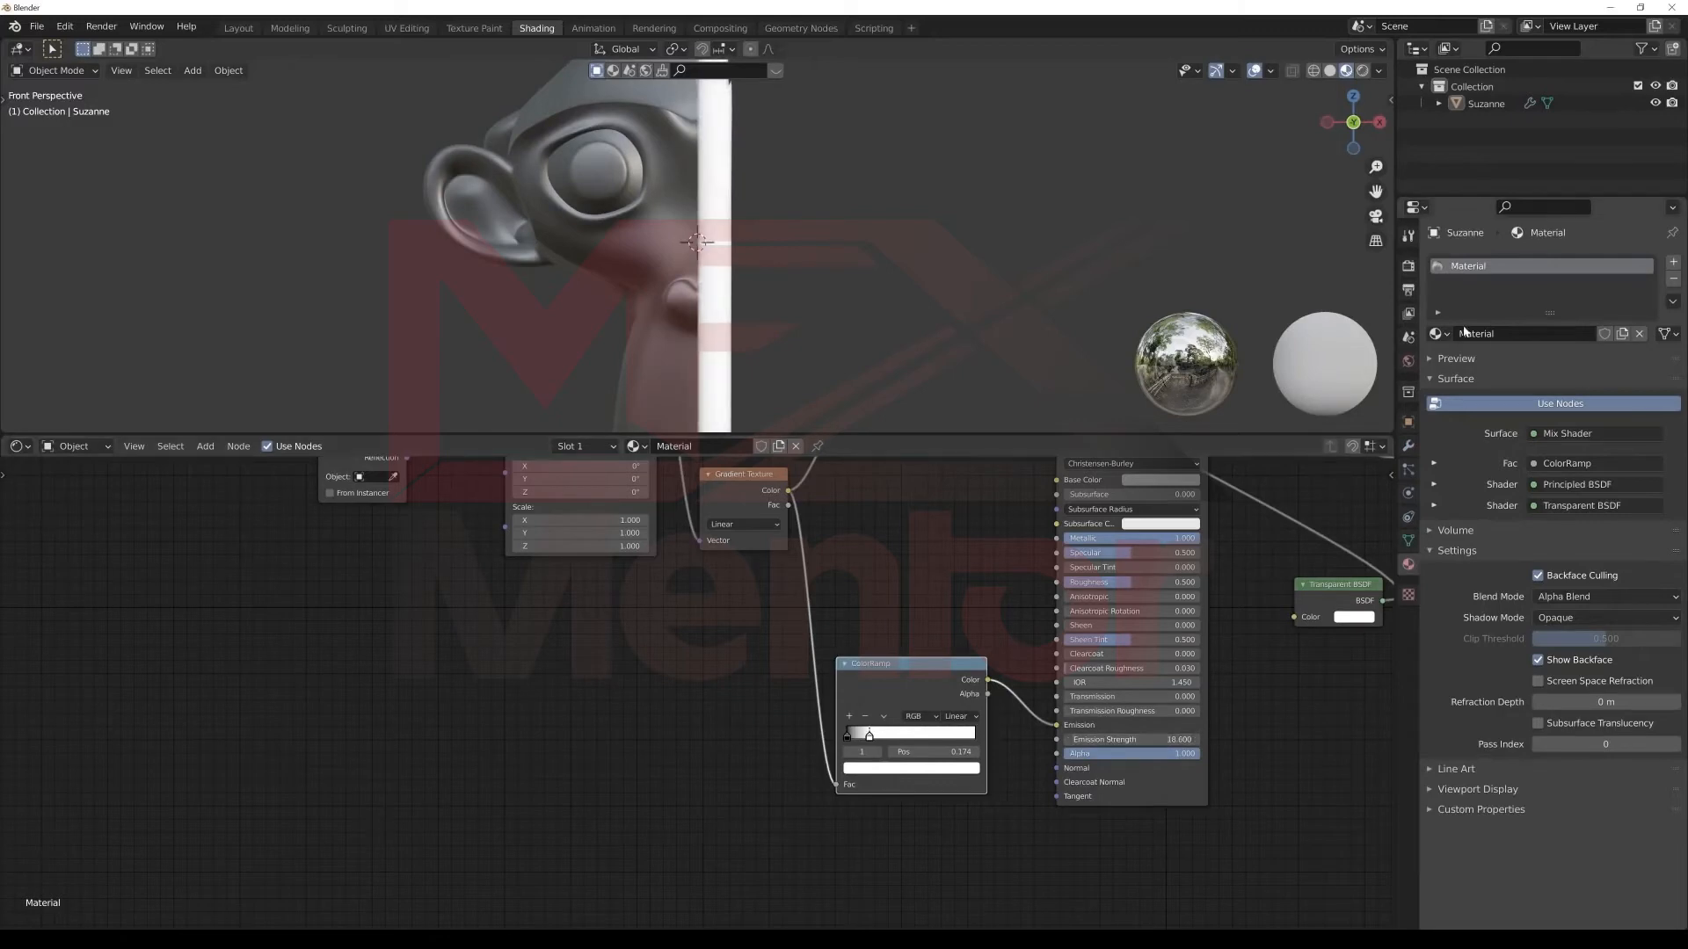
# Enable Ambient Occlusion, Bloom, Screen Space Reflections and Motion Blur in the Eevee render settings.
pyautogui.click(1408, 264)
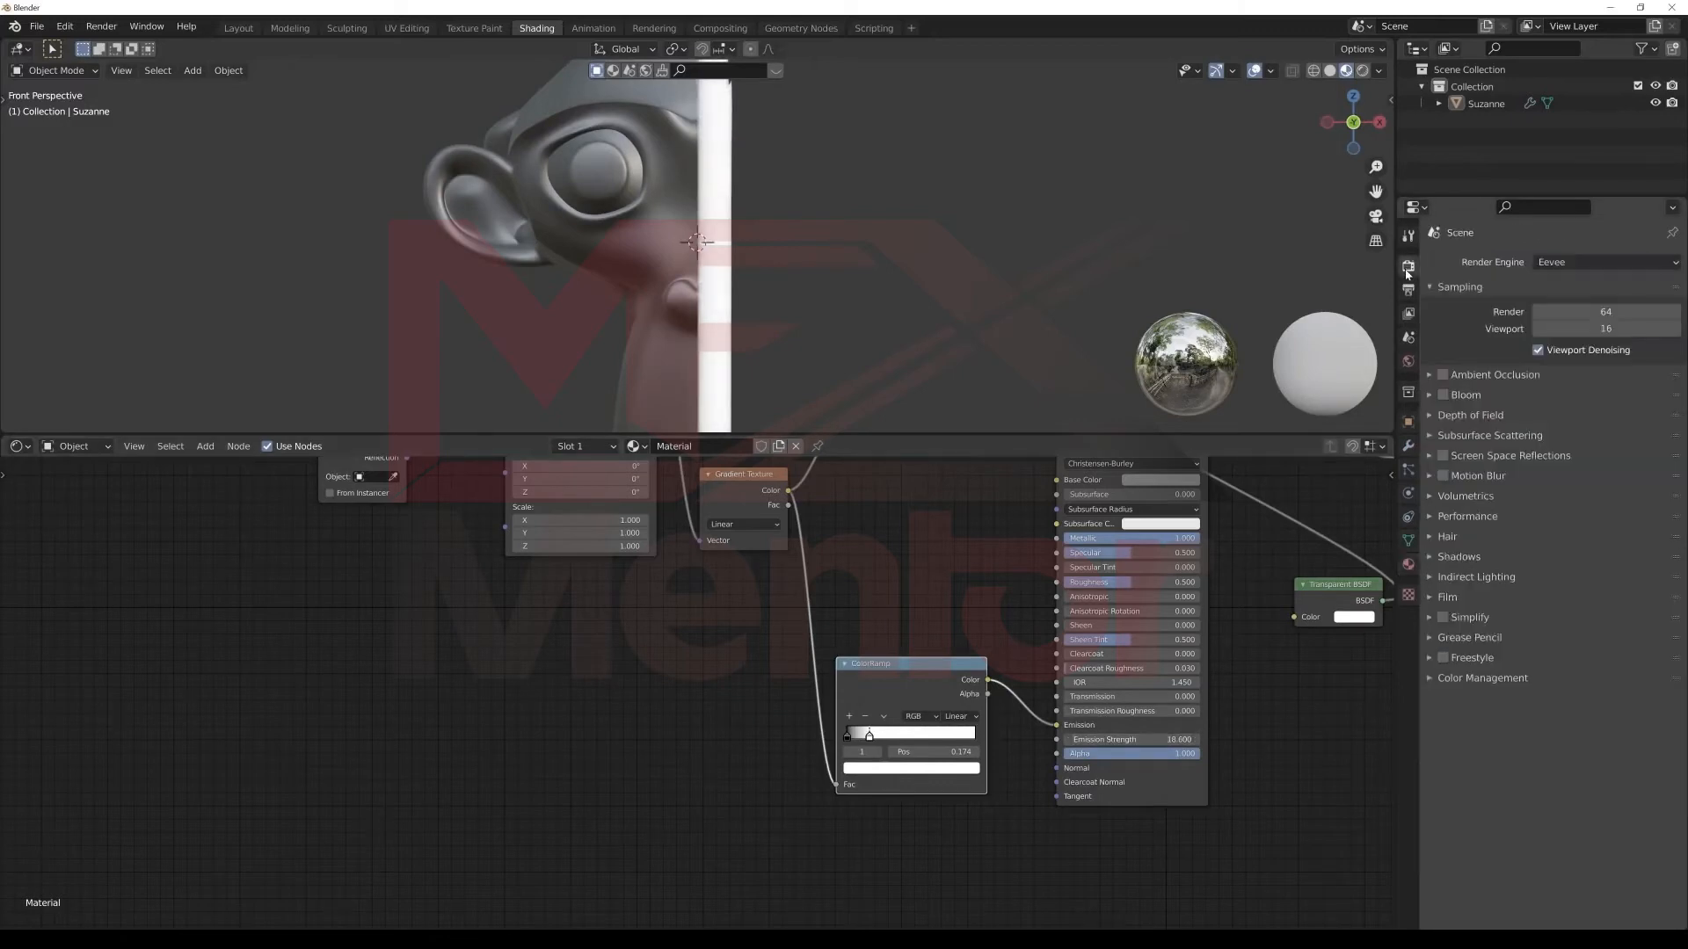
pyautogui.click(1442, 395)
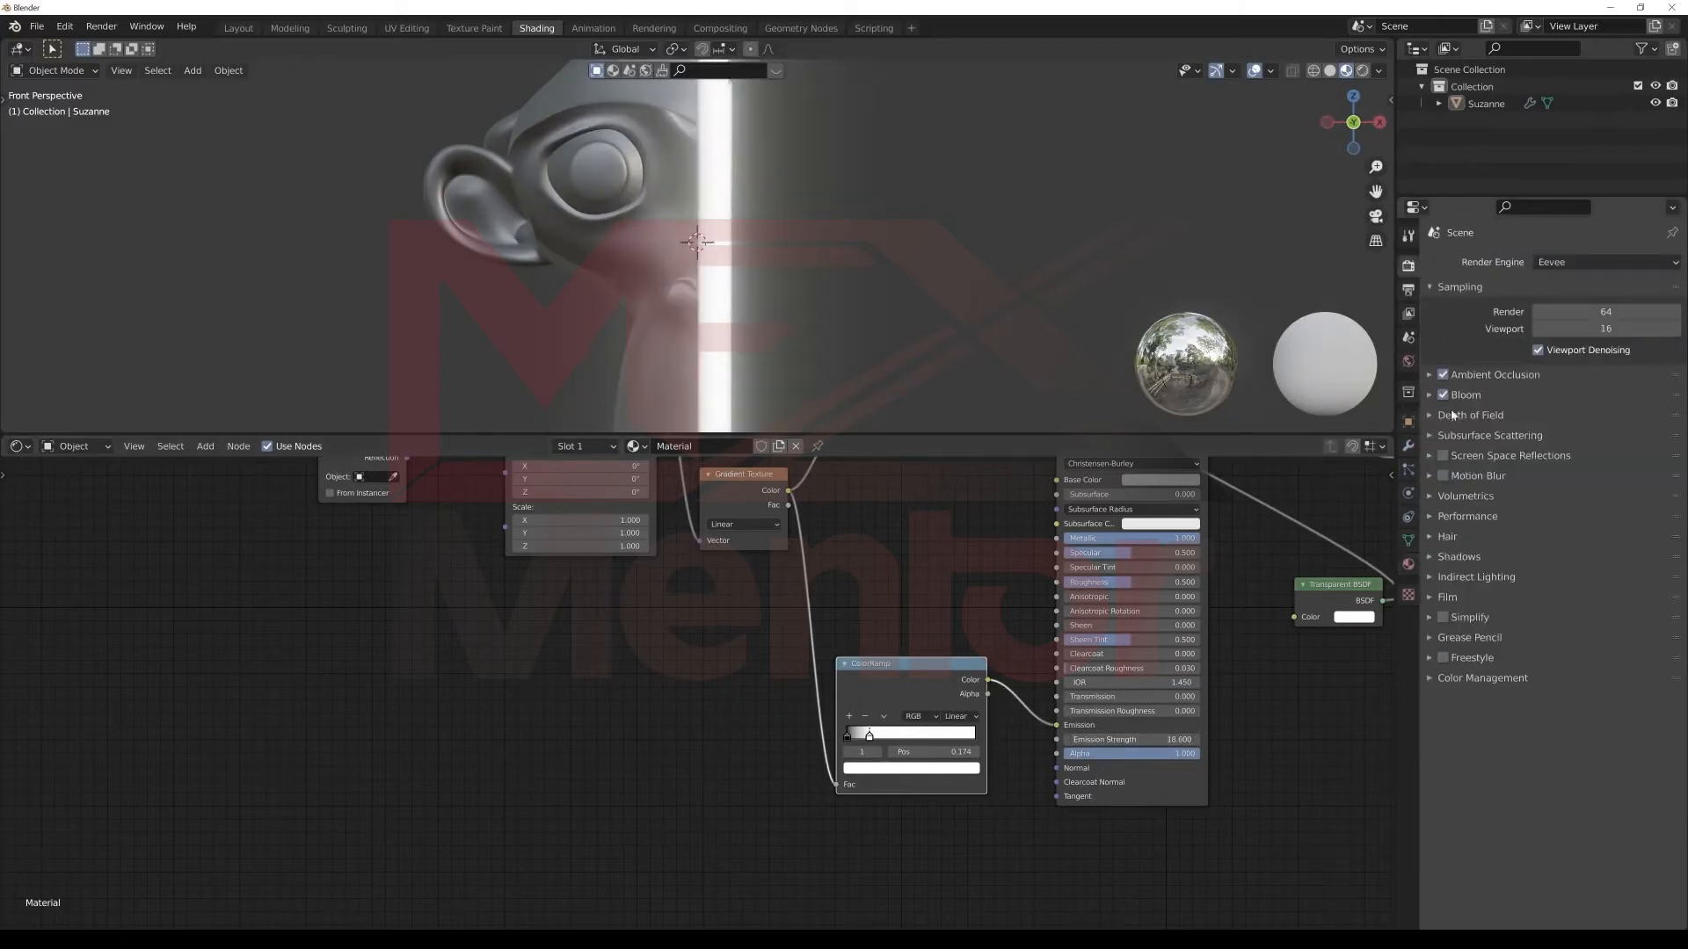
pyautogui.click(1443, 476)
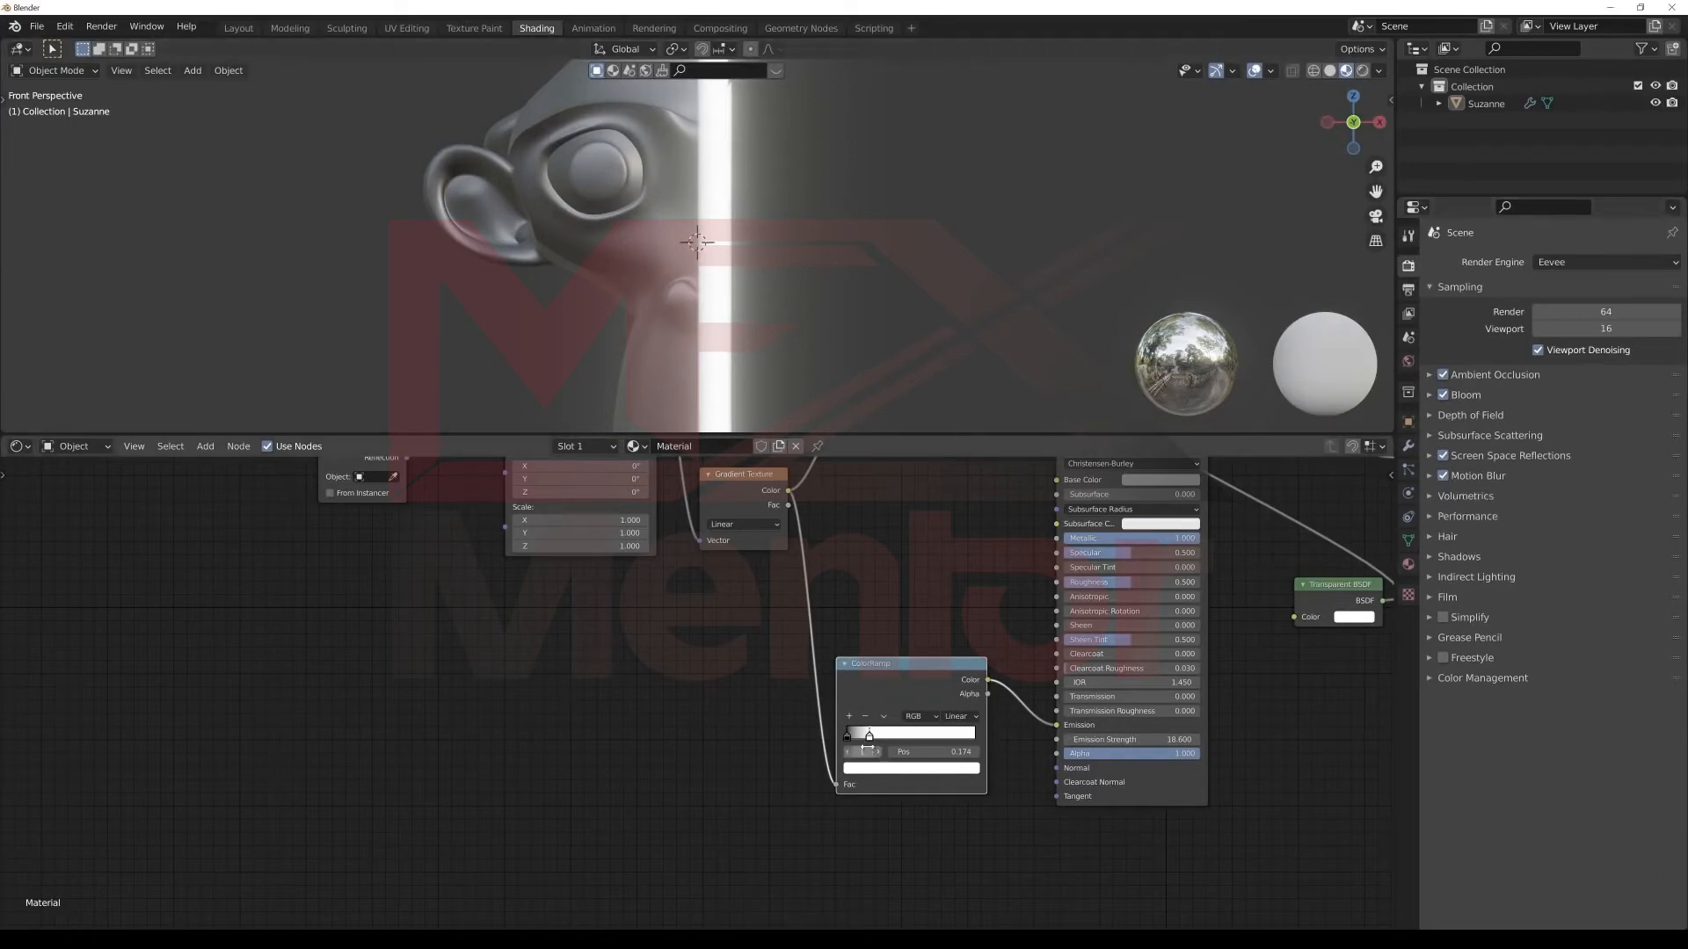
# Narrow the glow by moving the emission ColorRamp's black stop to position 0.096, and color its white stop orange-red.
pyautogui.moveTo(848, 740); pyautogui.dragTo(859, 743)
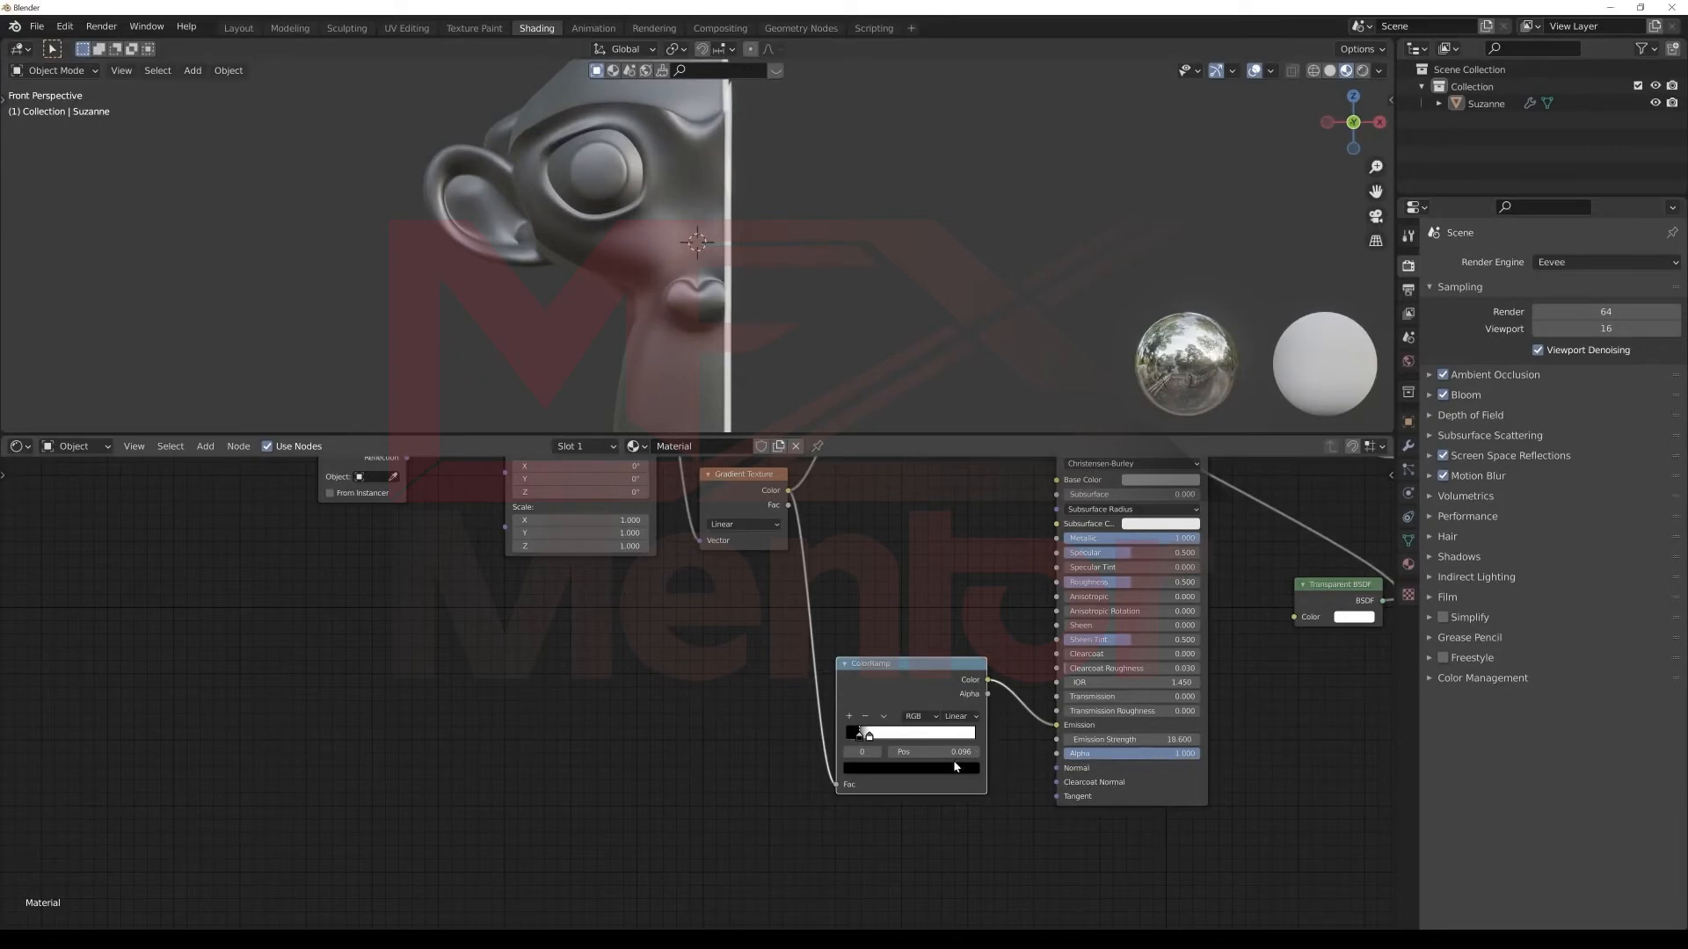
pyautogui.click(872, 743)
pyautogui.click(888, 768)
pyautogui.moveTo(924, 604); pyautogui.dragTo(930, 589)
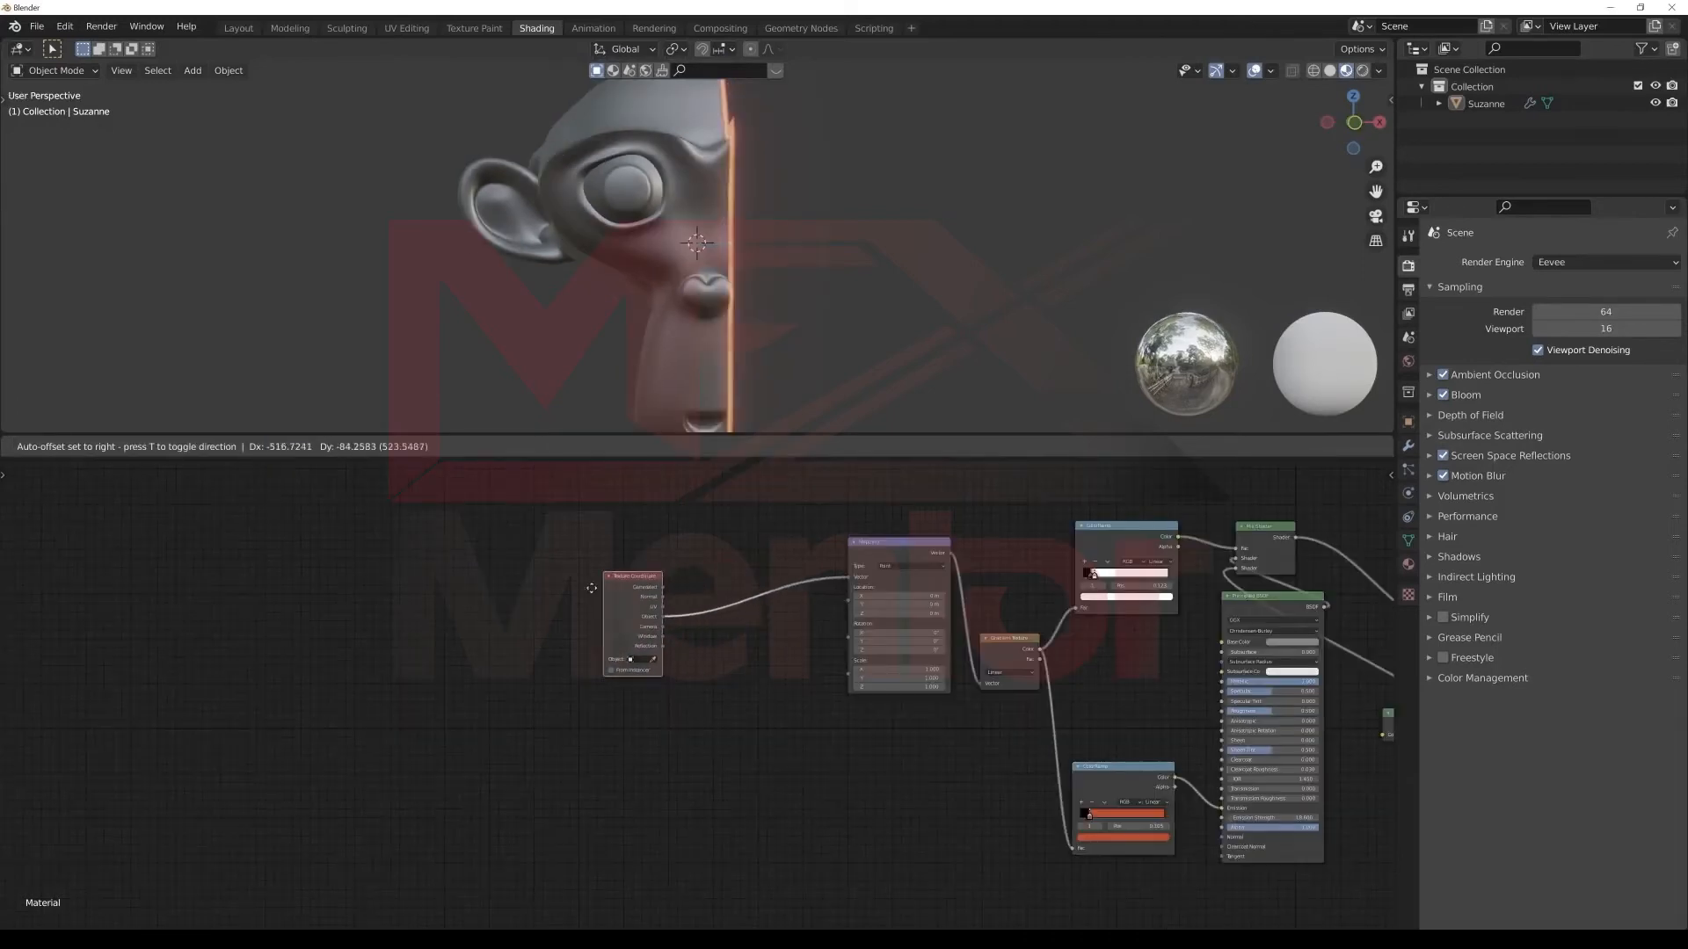
# Add a Noise Texture node on the link between the Texture Coordinate and Mapping nodes.
pyautogui.scroll(2, 672, 573)
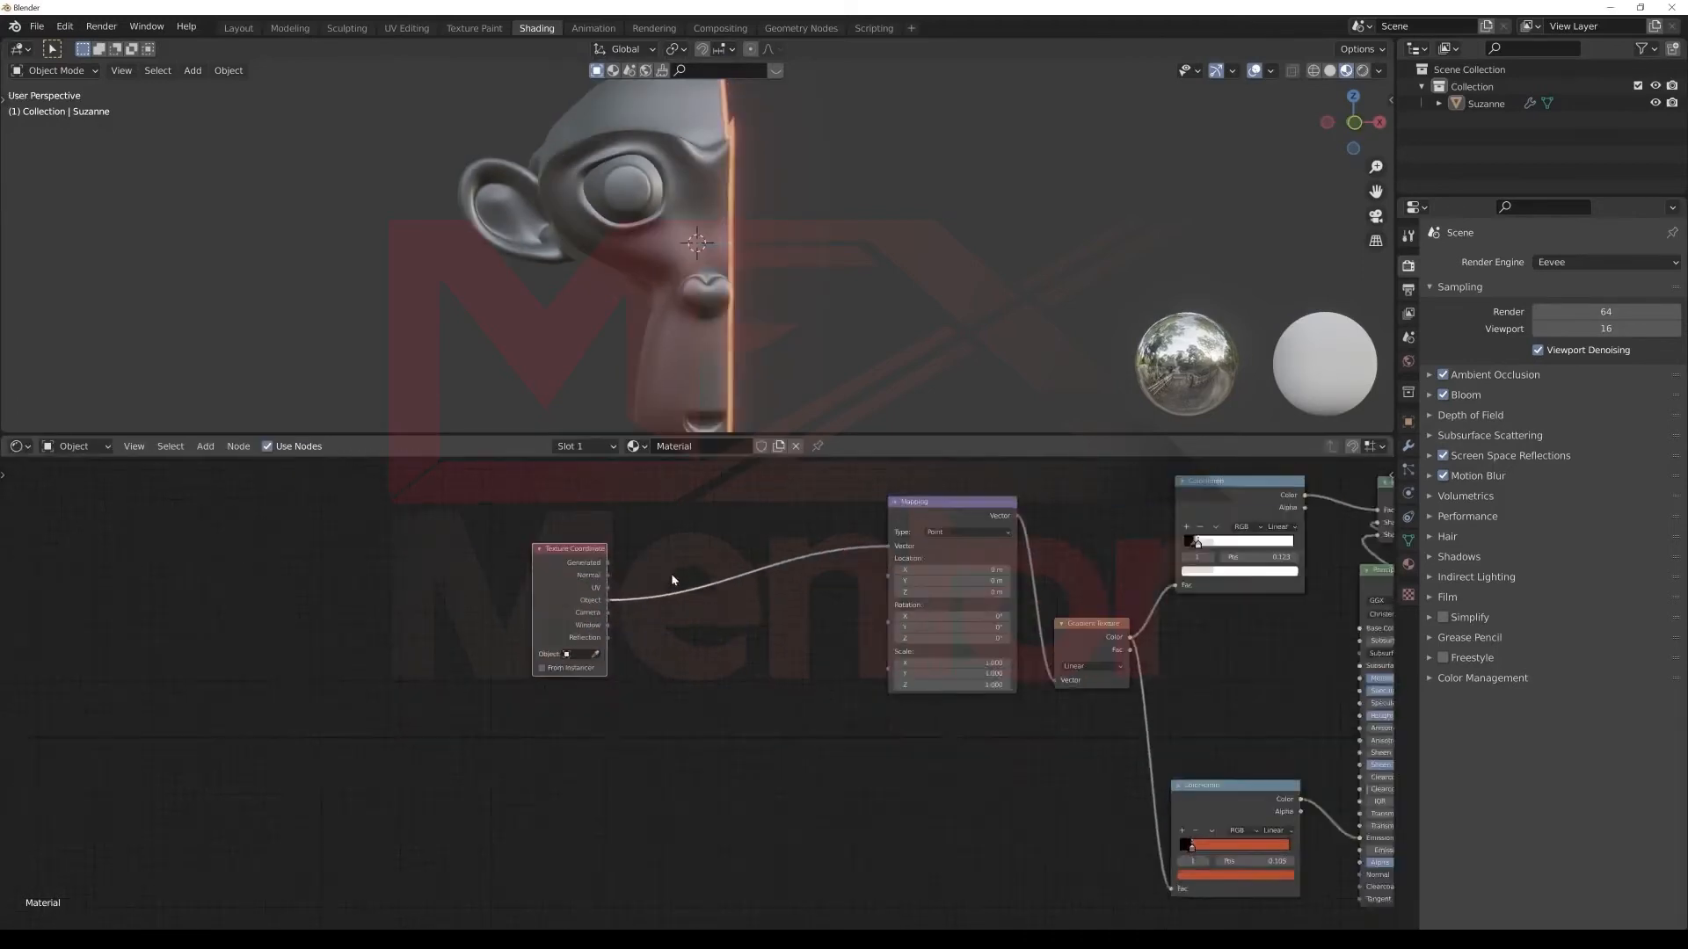
pyautogui.scroll(1, 672, 580)
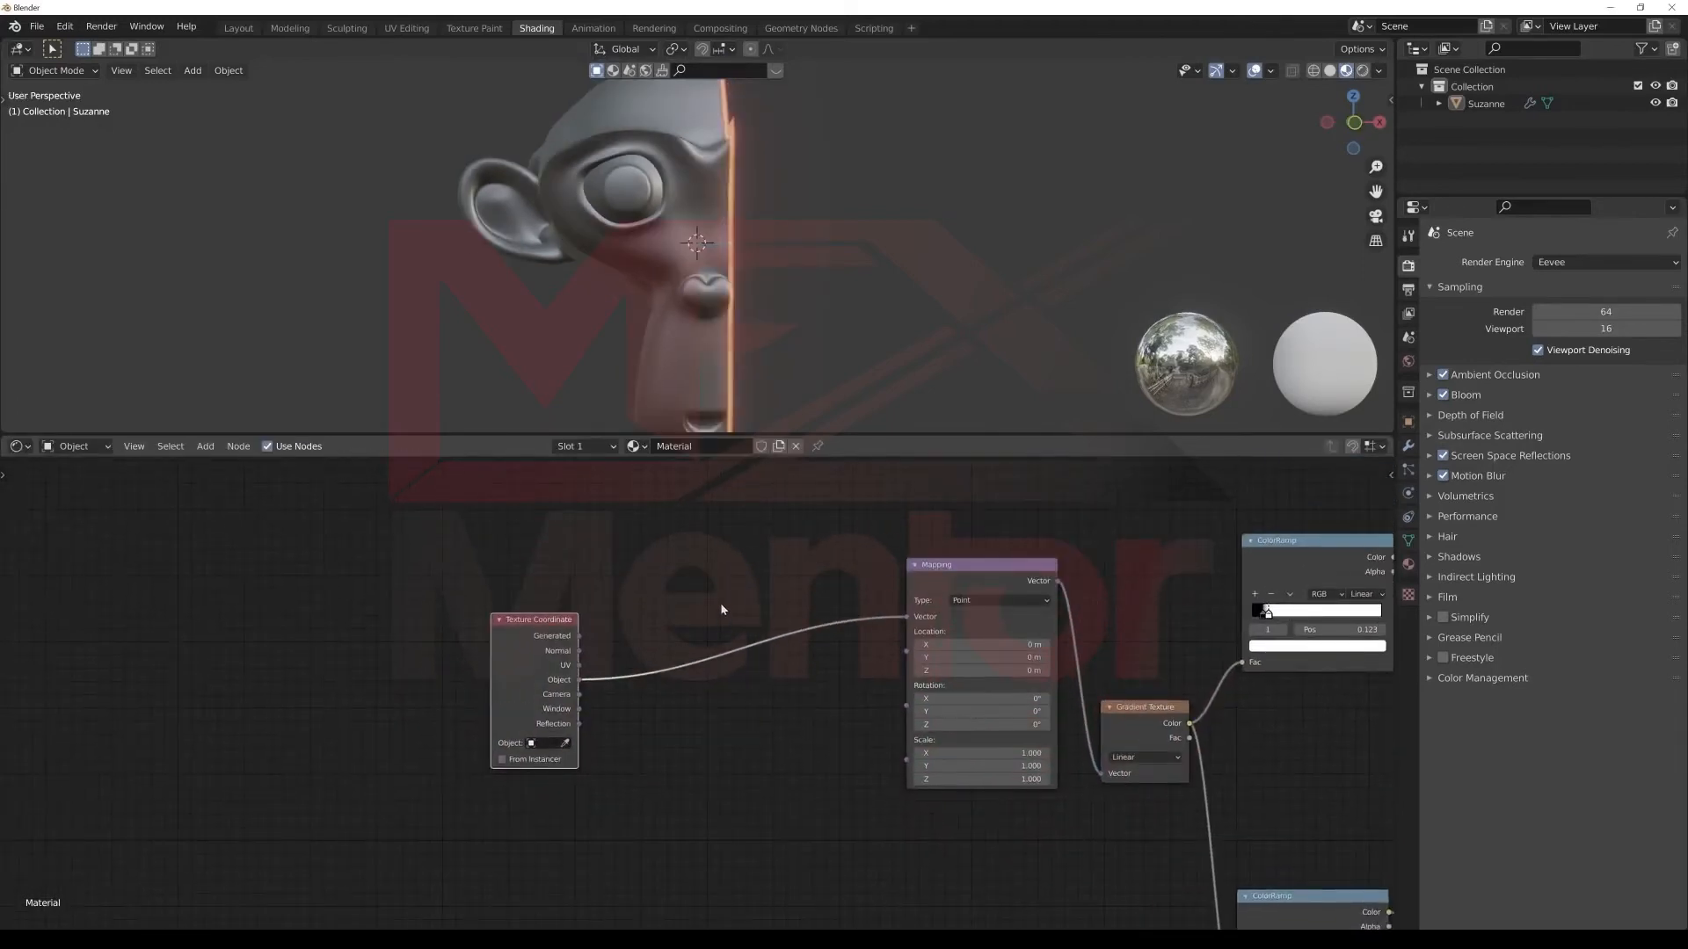
pyautogui.hotkey('shift', 'a')
pyautogui.write('noi')
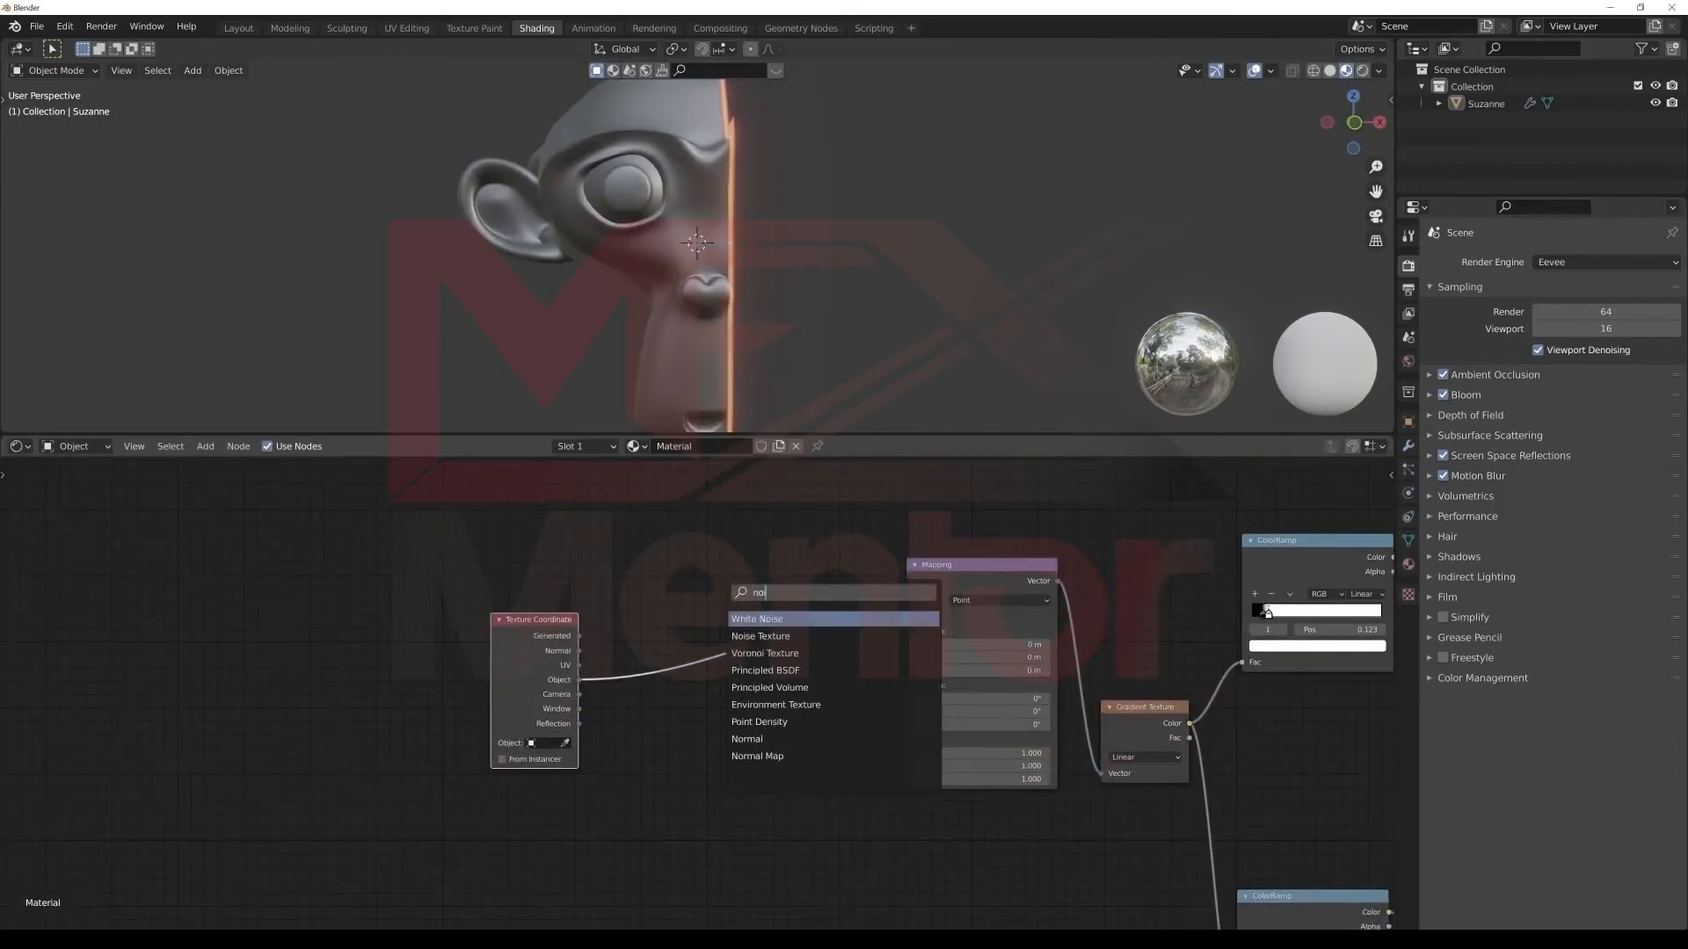
pyautogui.press('Down')
pyautogui.press('Return')
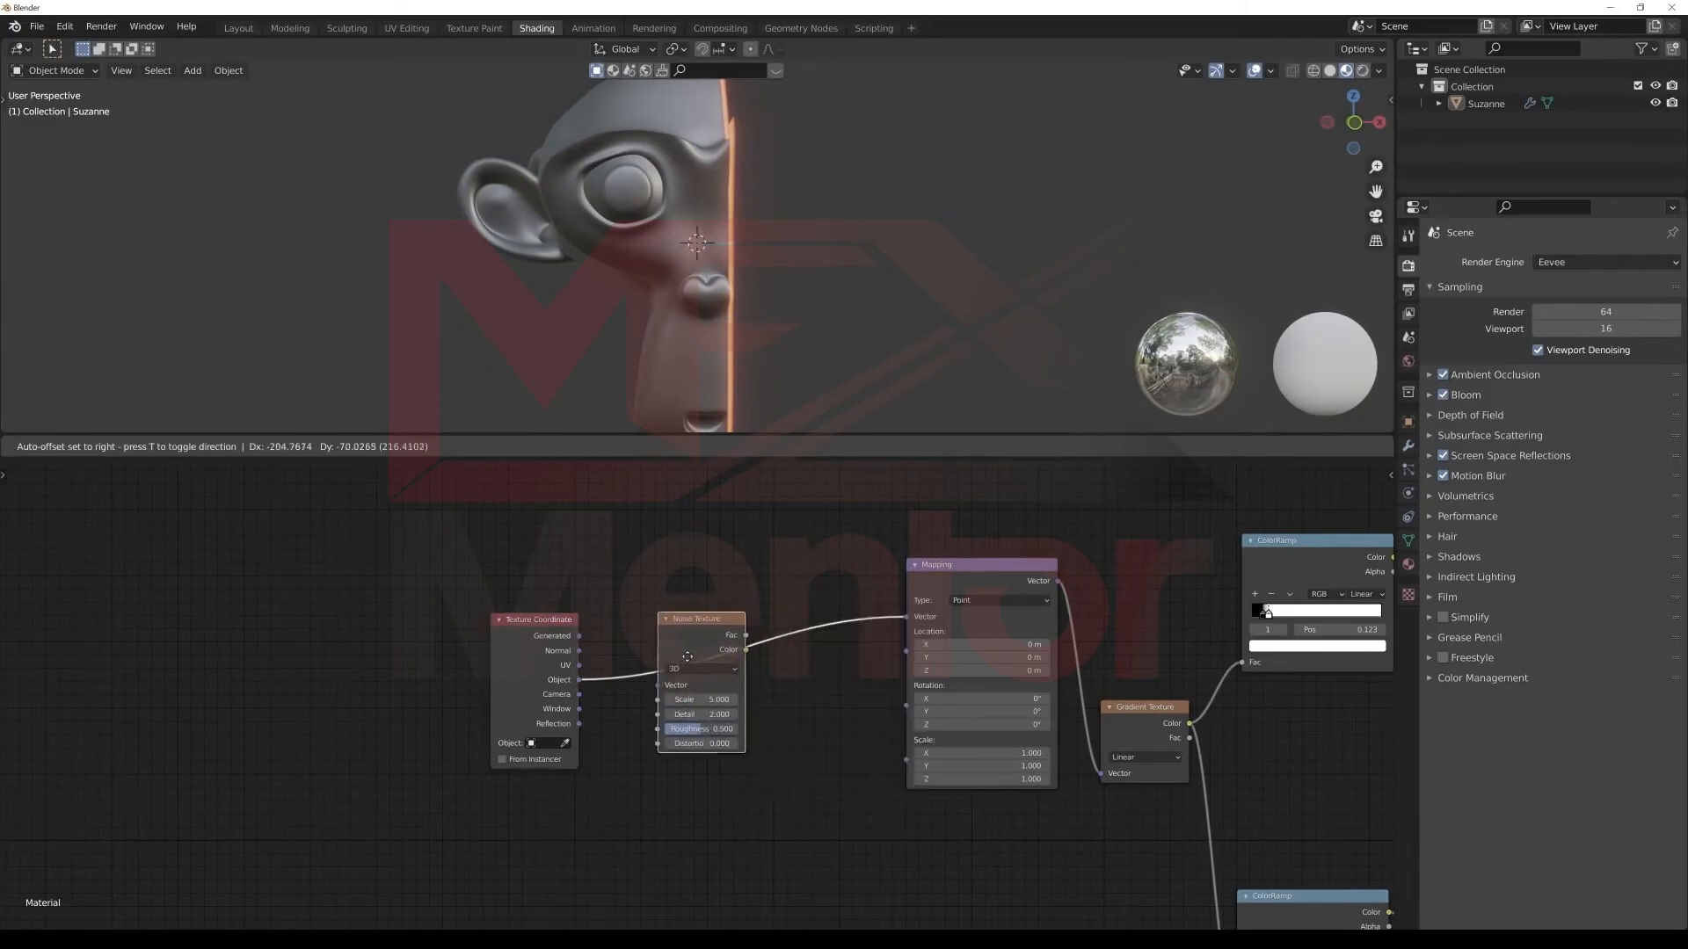
# Insert a MixRGB node between the Noise Texture and Mapping nodes, and connect the Object coordinates to its Color2 input.
pyautogui.hotkey('shift', 'a')
pyautogui.click(791, 554)
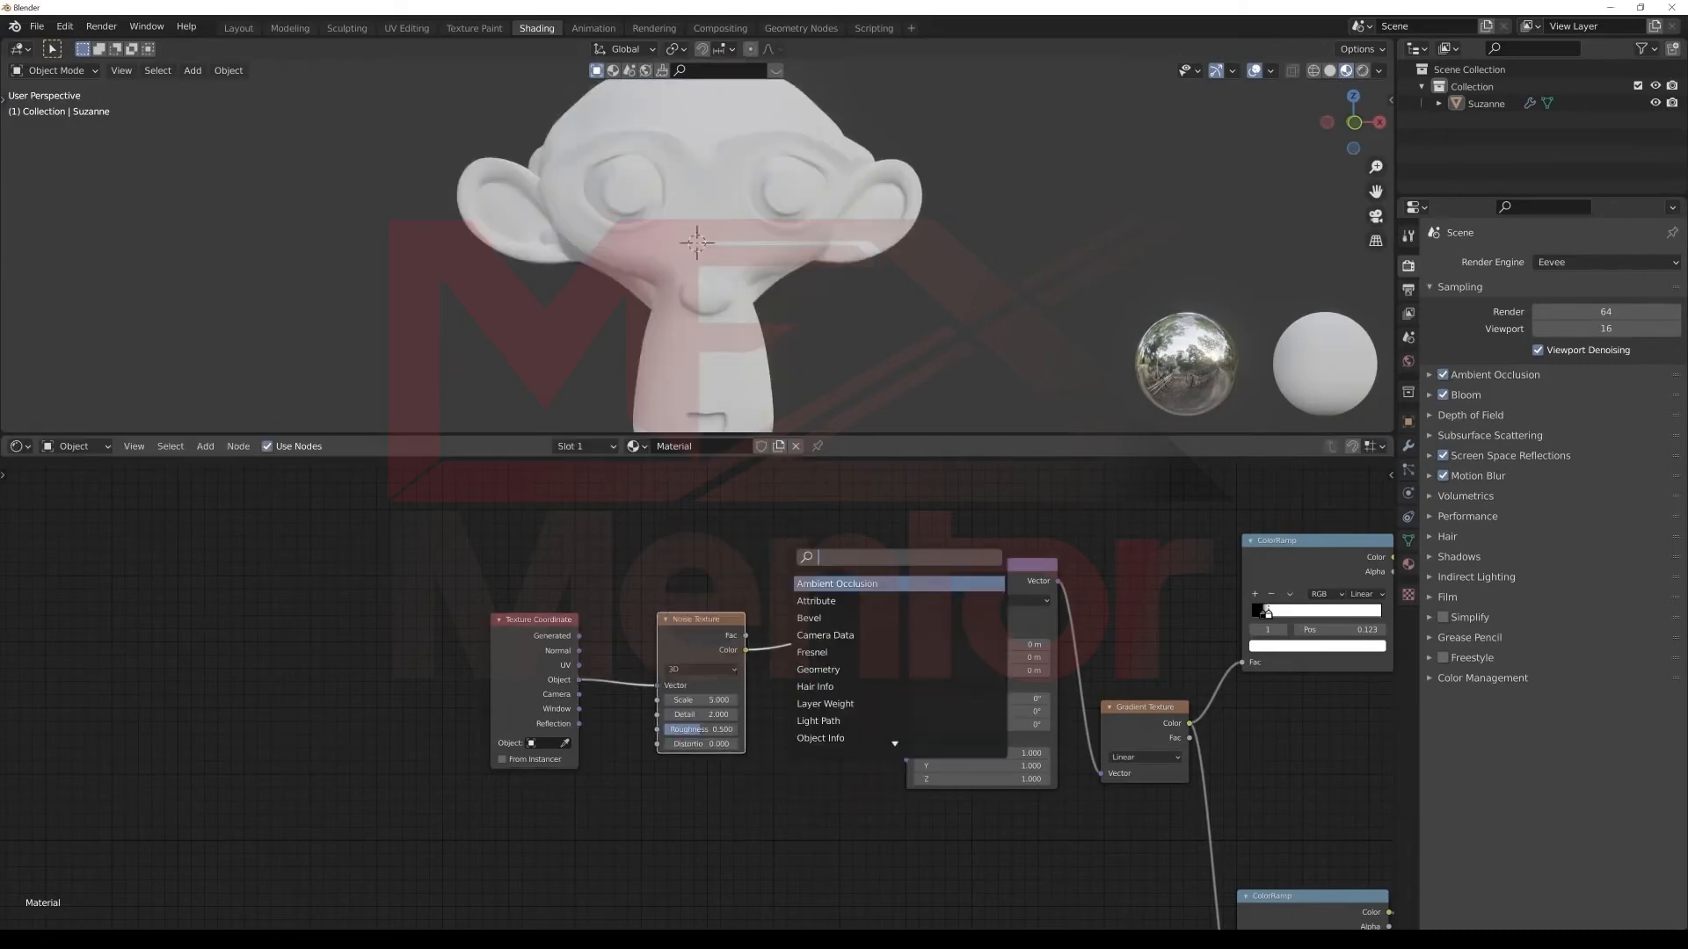
pyautogui.write('mix')
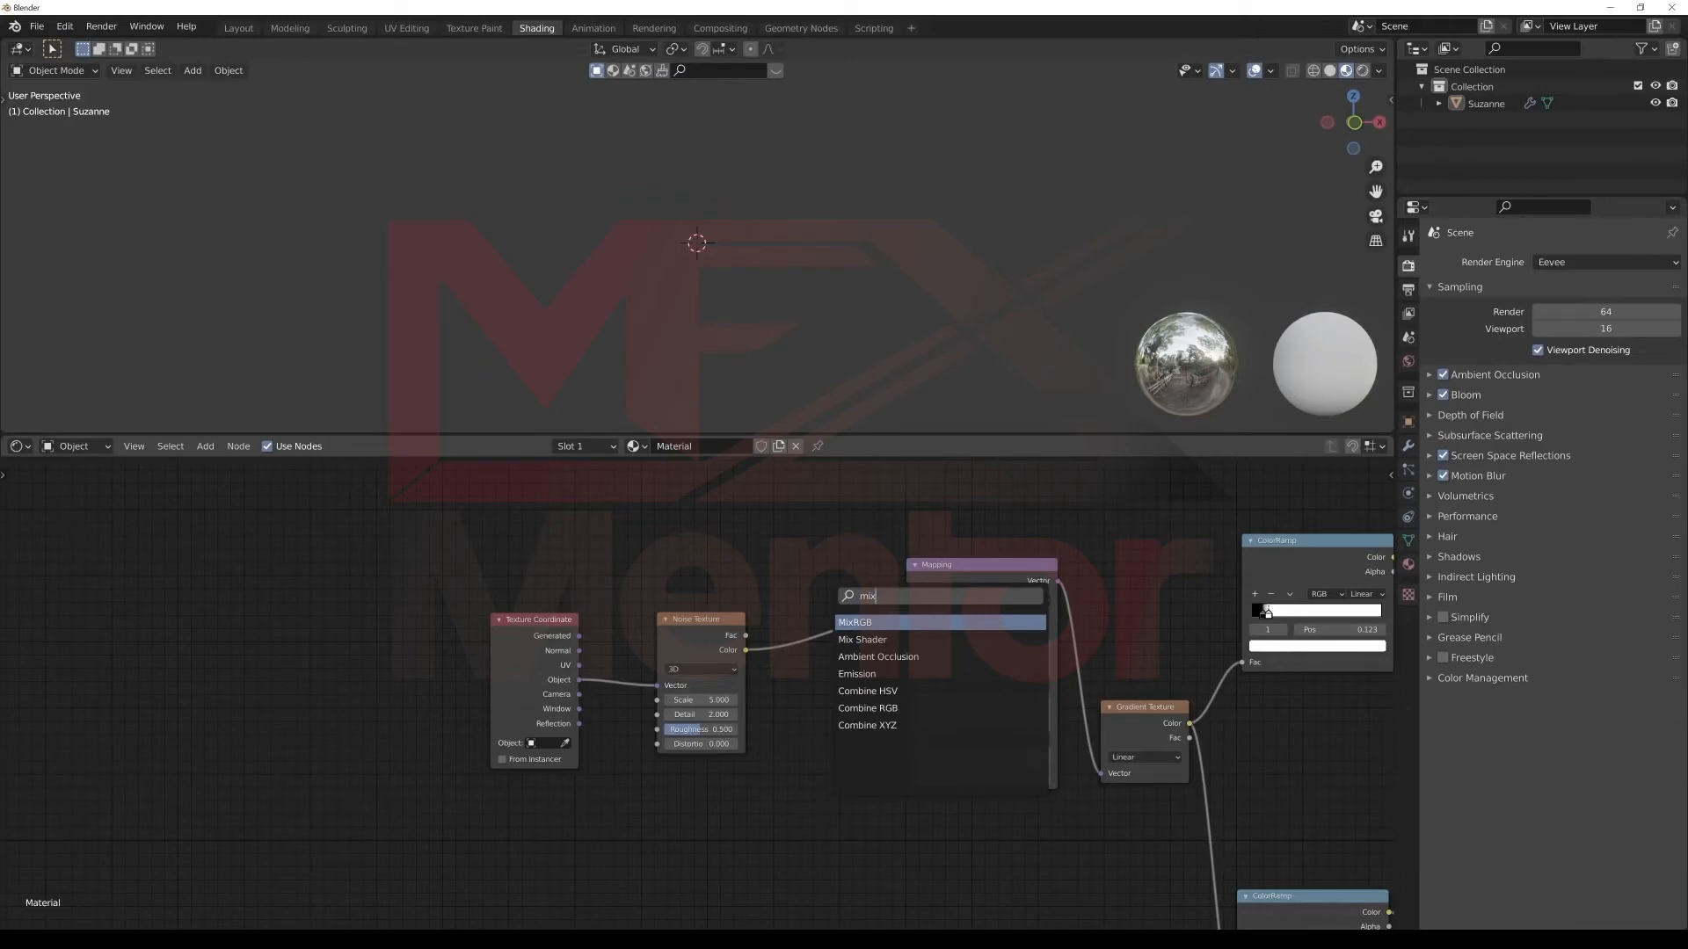
pyautogui.press('Return')
pyautogui.click(835, 619)
pyautogui.moveTo(582, 686); pyautogui.dragTo(892, 665)
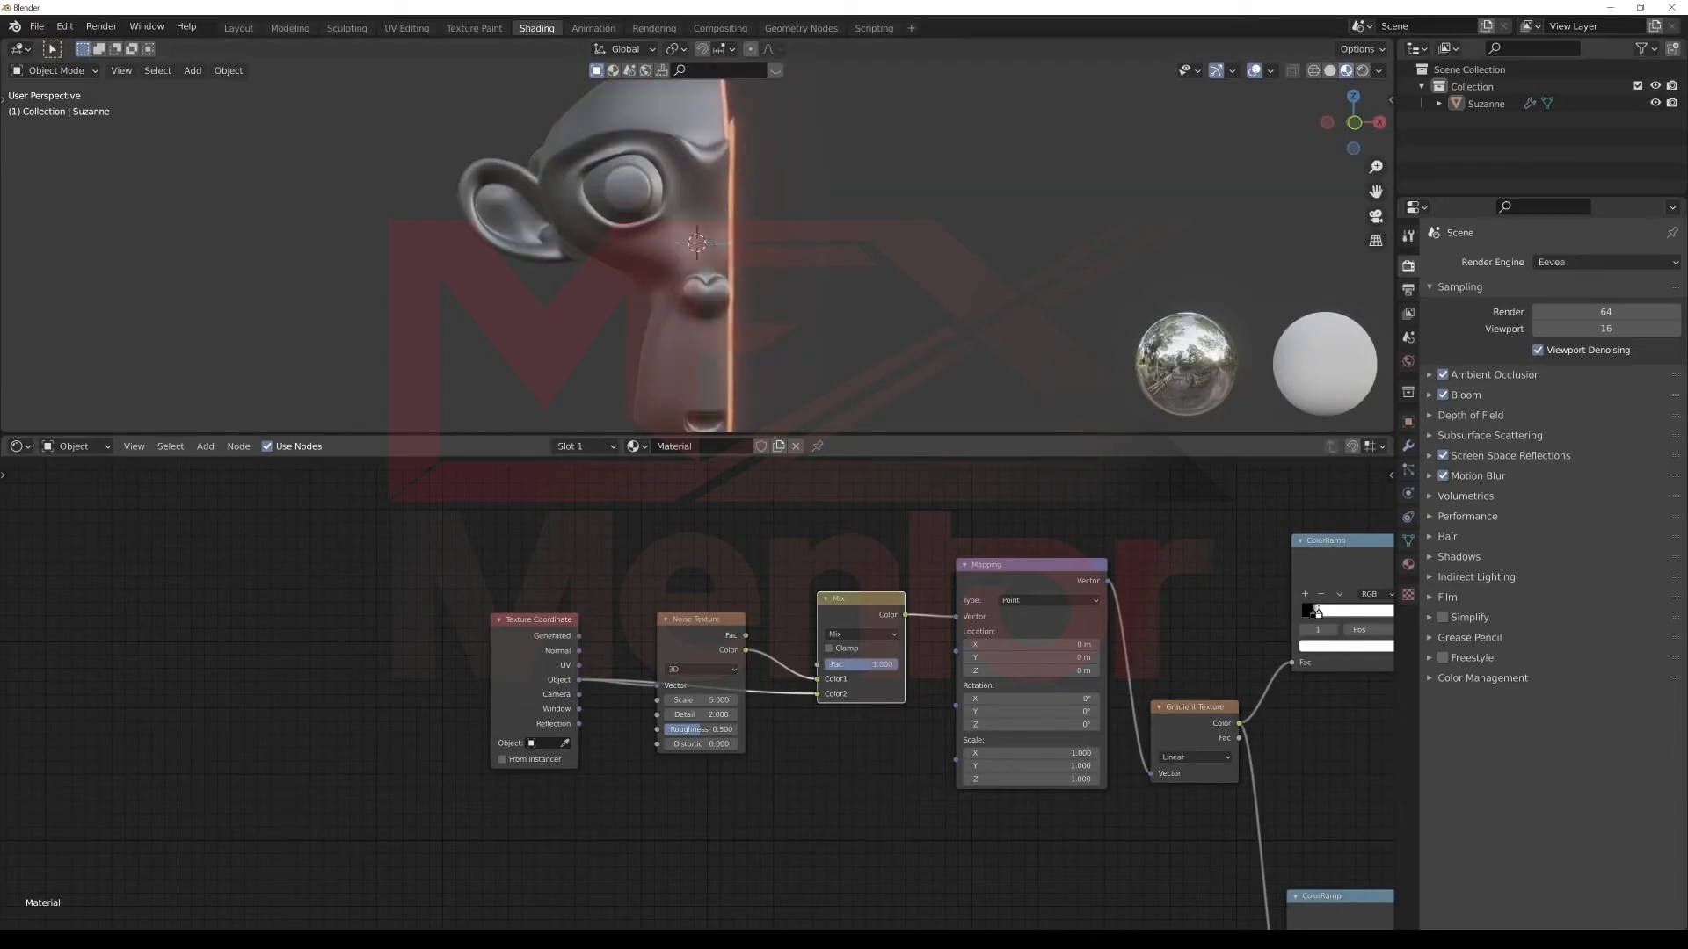
# Roughen the dissolve edge by setting the Noise Texture's detail to 12 and the Mix node's factor to 0.561.
pyautogui.moveTo(890, 664); pyautogui.dragTo(872, 664)
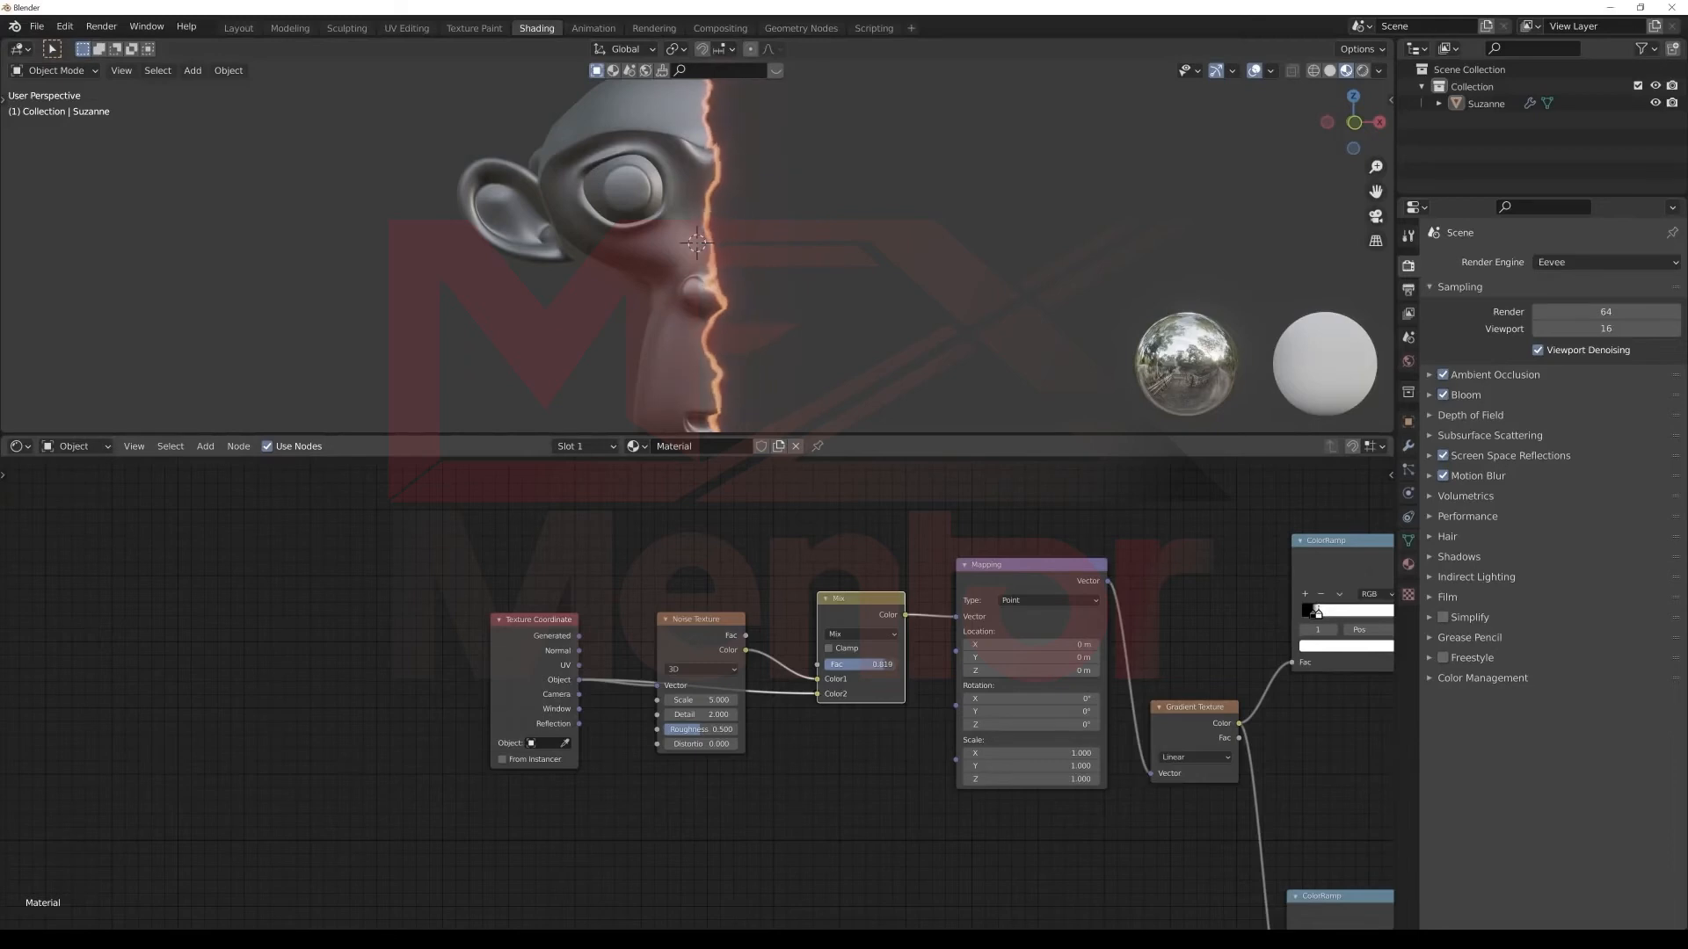
pyautogui.click(716, 715)
pyautogui.write('12')
pyautogui.press('Return')
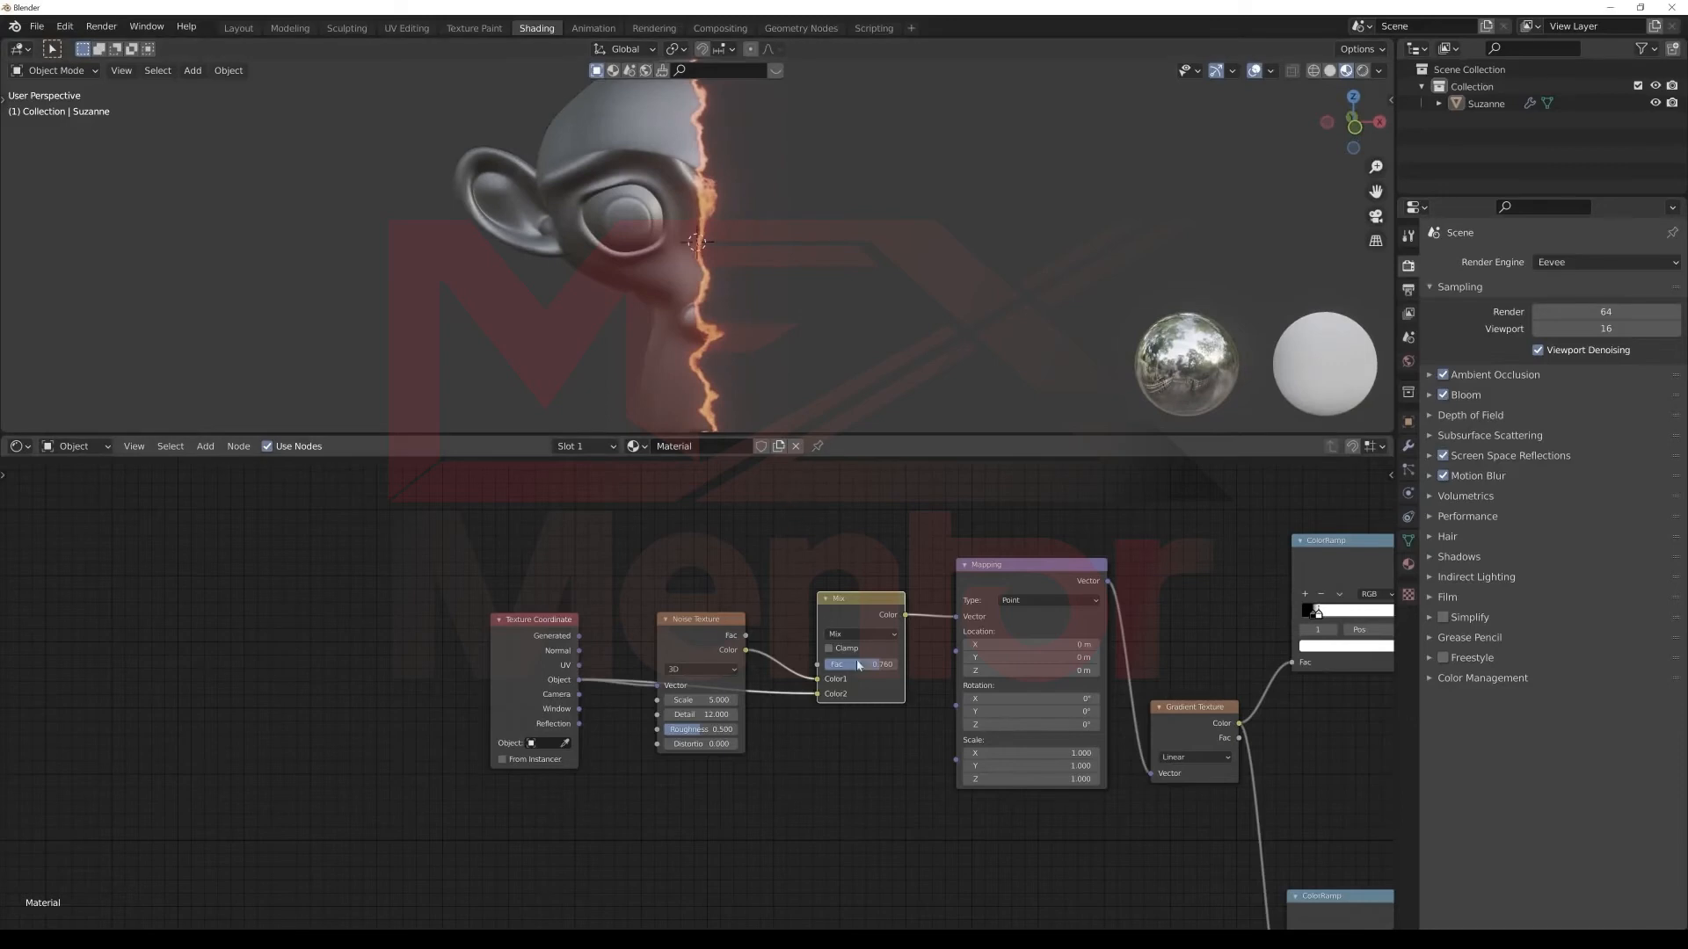
pyautogui.moveTo(857, 665); pyautogui.dragTo(844, 665)
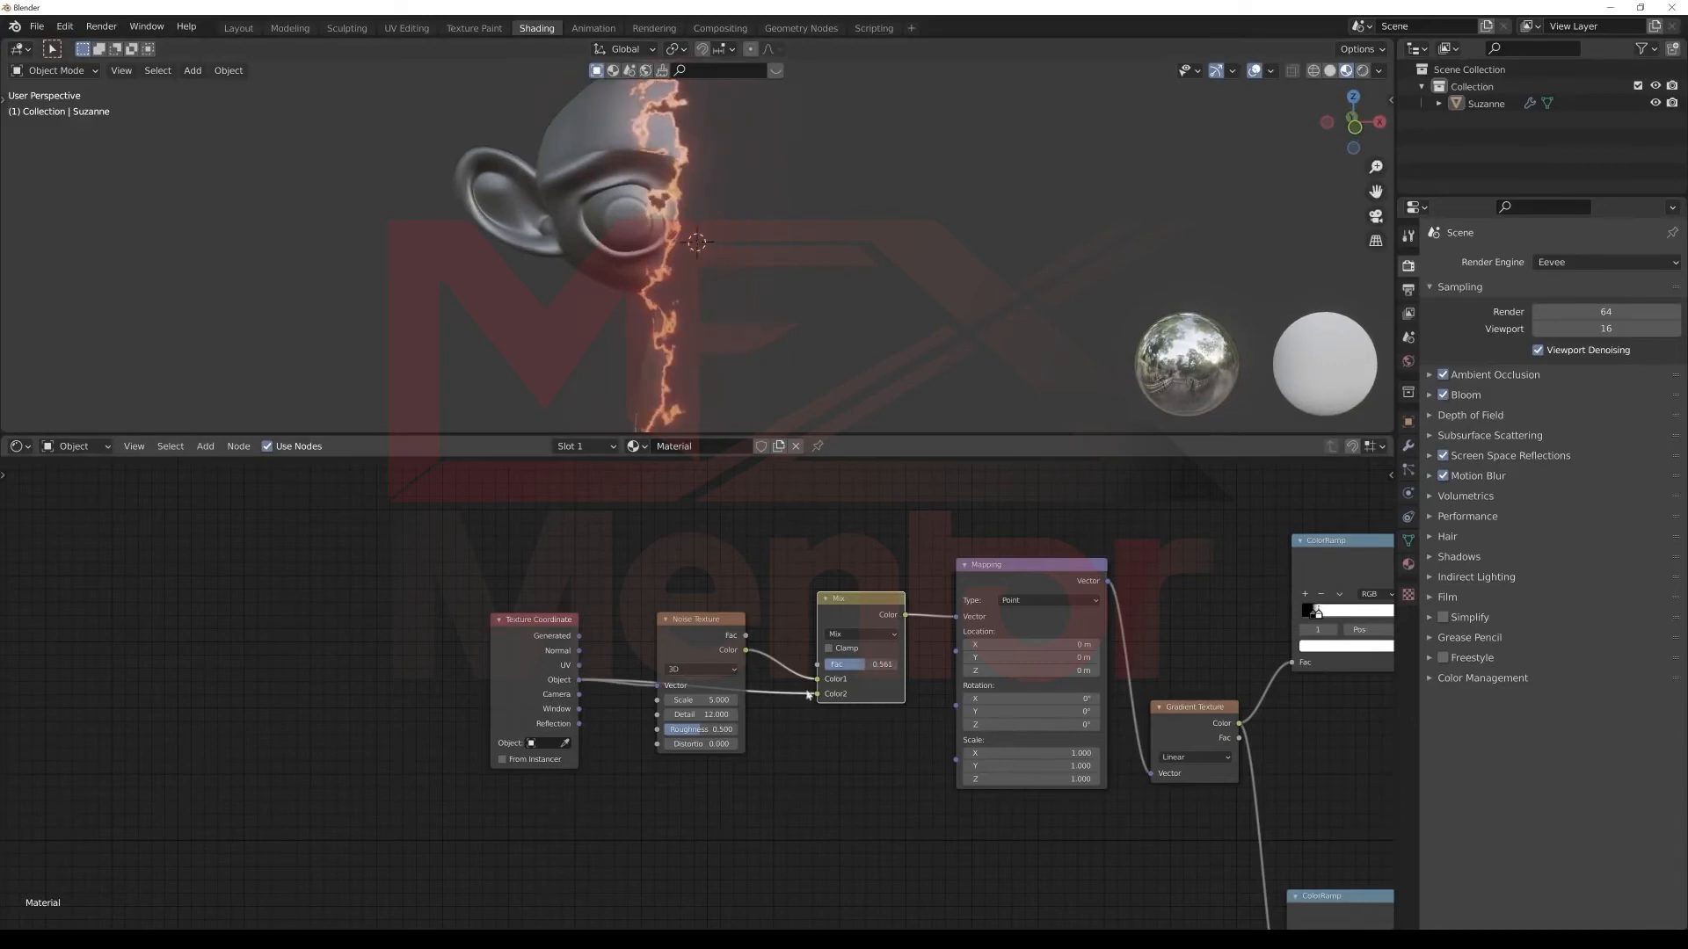
# Set the Noise Texture's distortion to 0.8 and the Mapping node's X location to -0.11 m.
pyautogui.moveTo(717, 744); pyautogui.dragTo(734, 743)
pyautogui.click(733, 743)
pyautogui.click(733, 743)
pyautogui.click(733, 744)
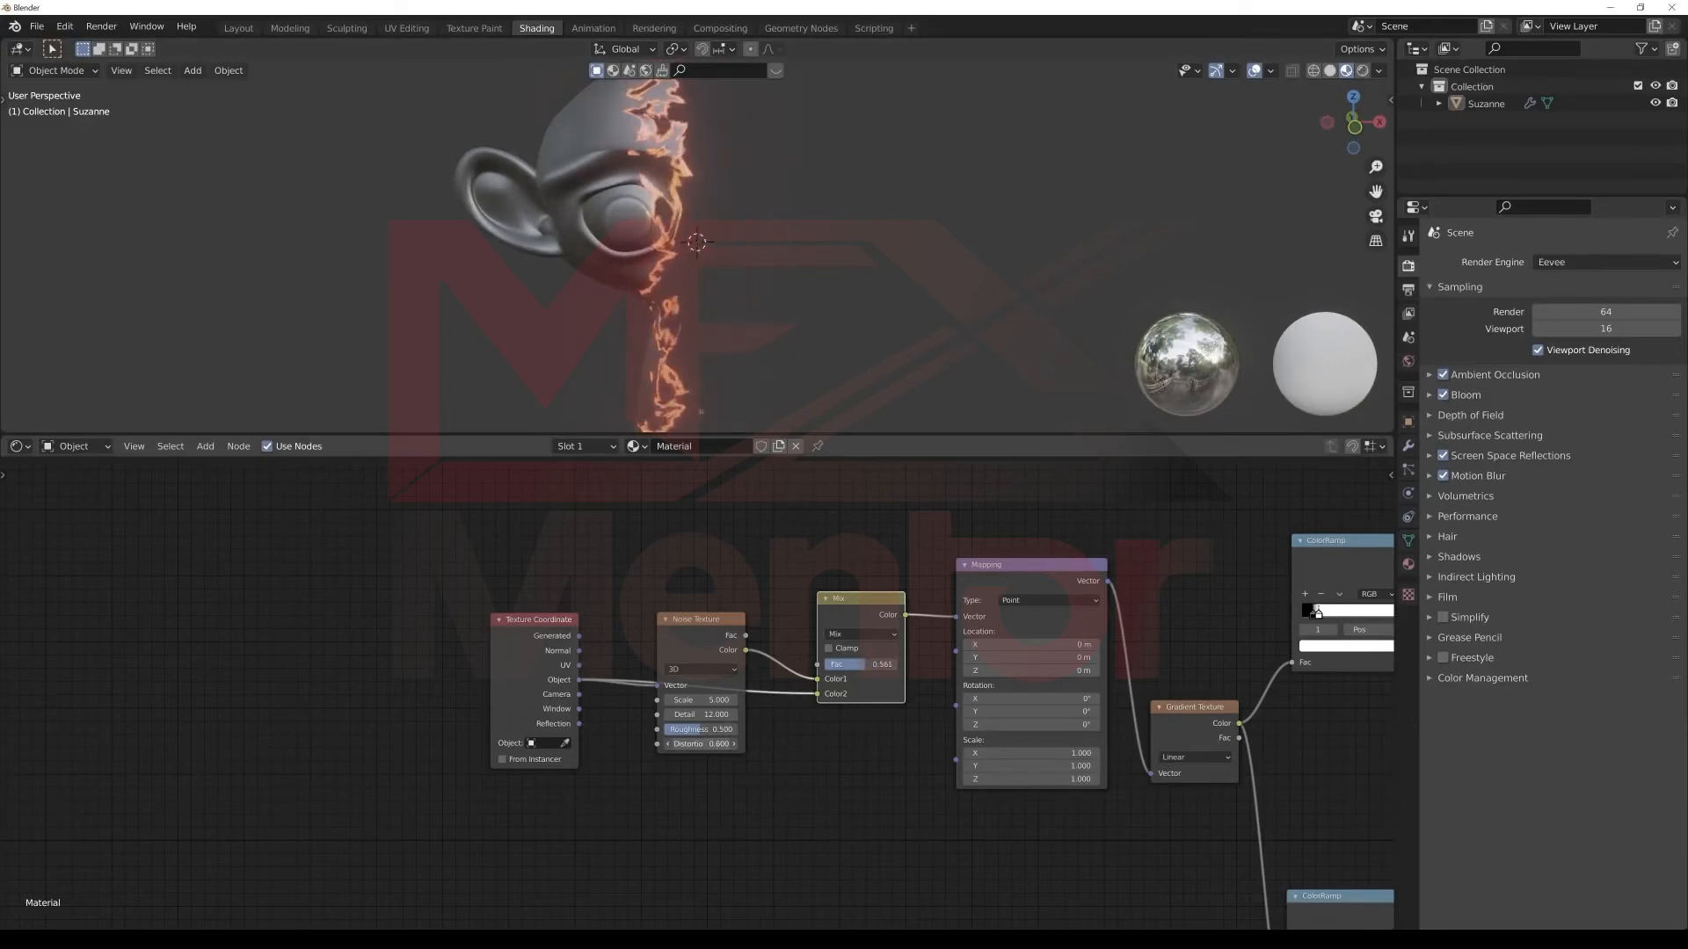
pyautogui.click(733, 744)
pyautogui.click(733, 744)
pyautogui.click(733, 744)
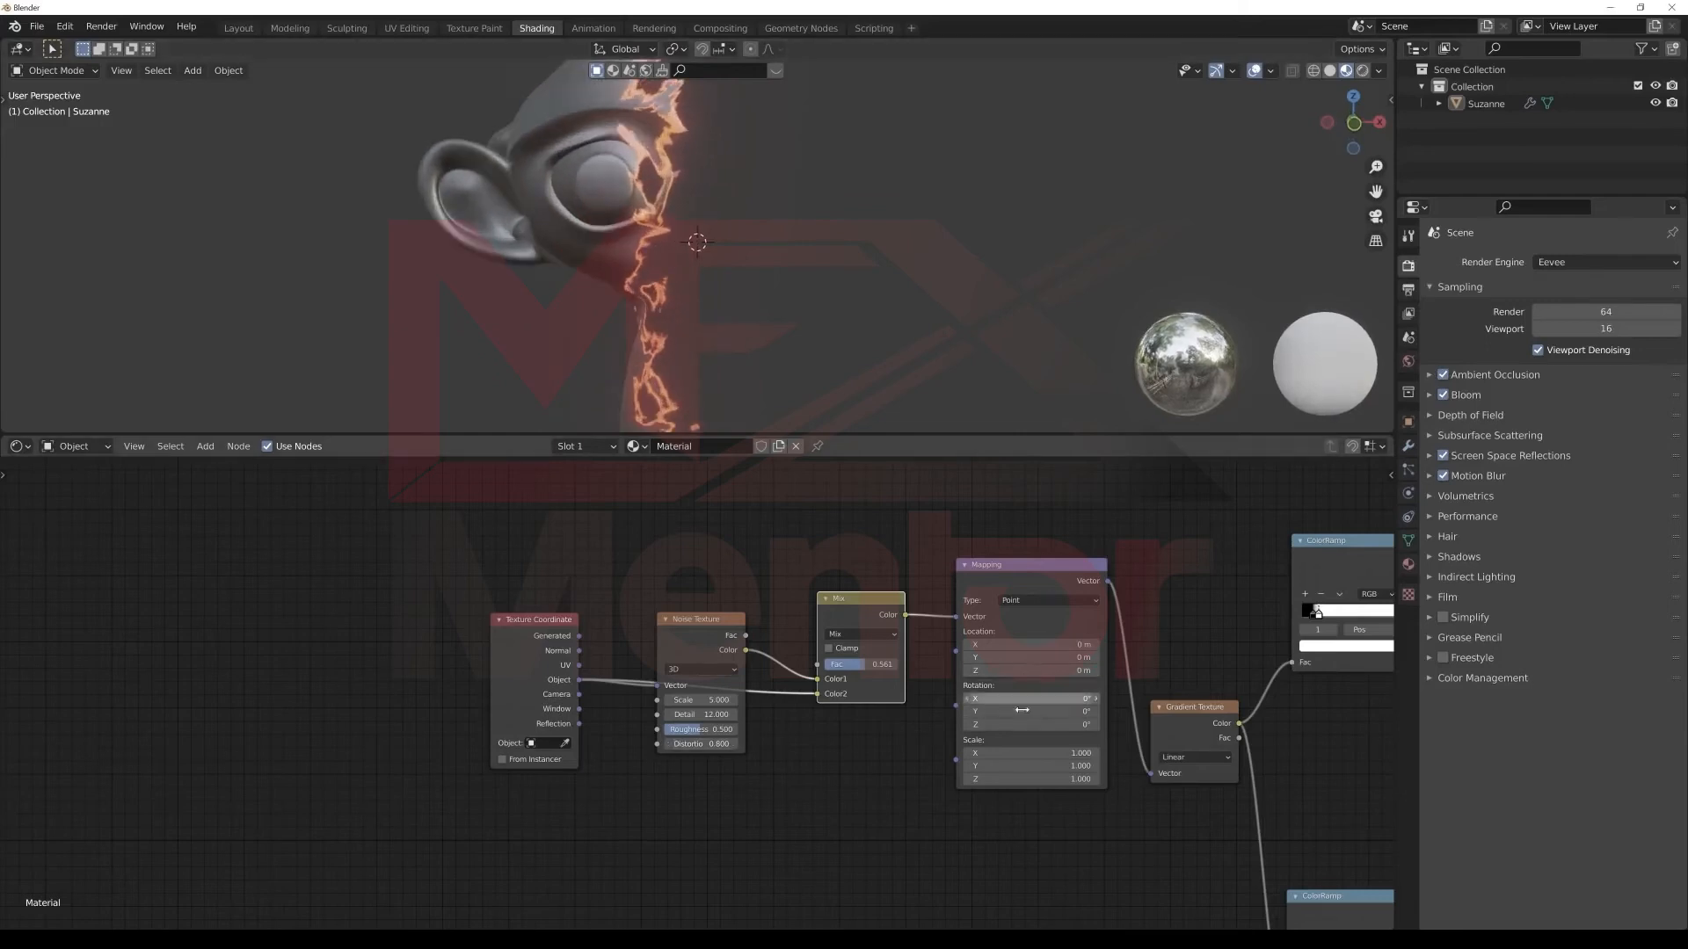
pyautogui.moveTo(1011, 646)
pyautogui.mouseDown()
pyautogui.moveTo(1033, 646)
pyautogui.moveTo(950, 646)
pyautogui.moveTo(1011, 646)
pyautogui.mouseUp()
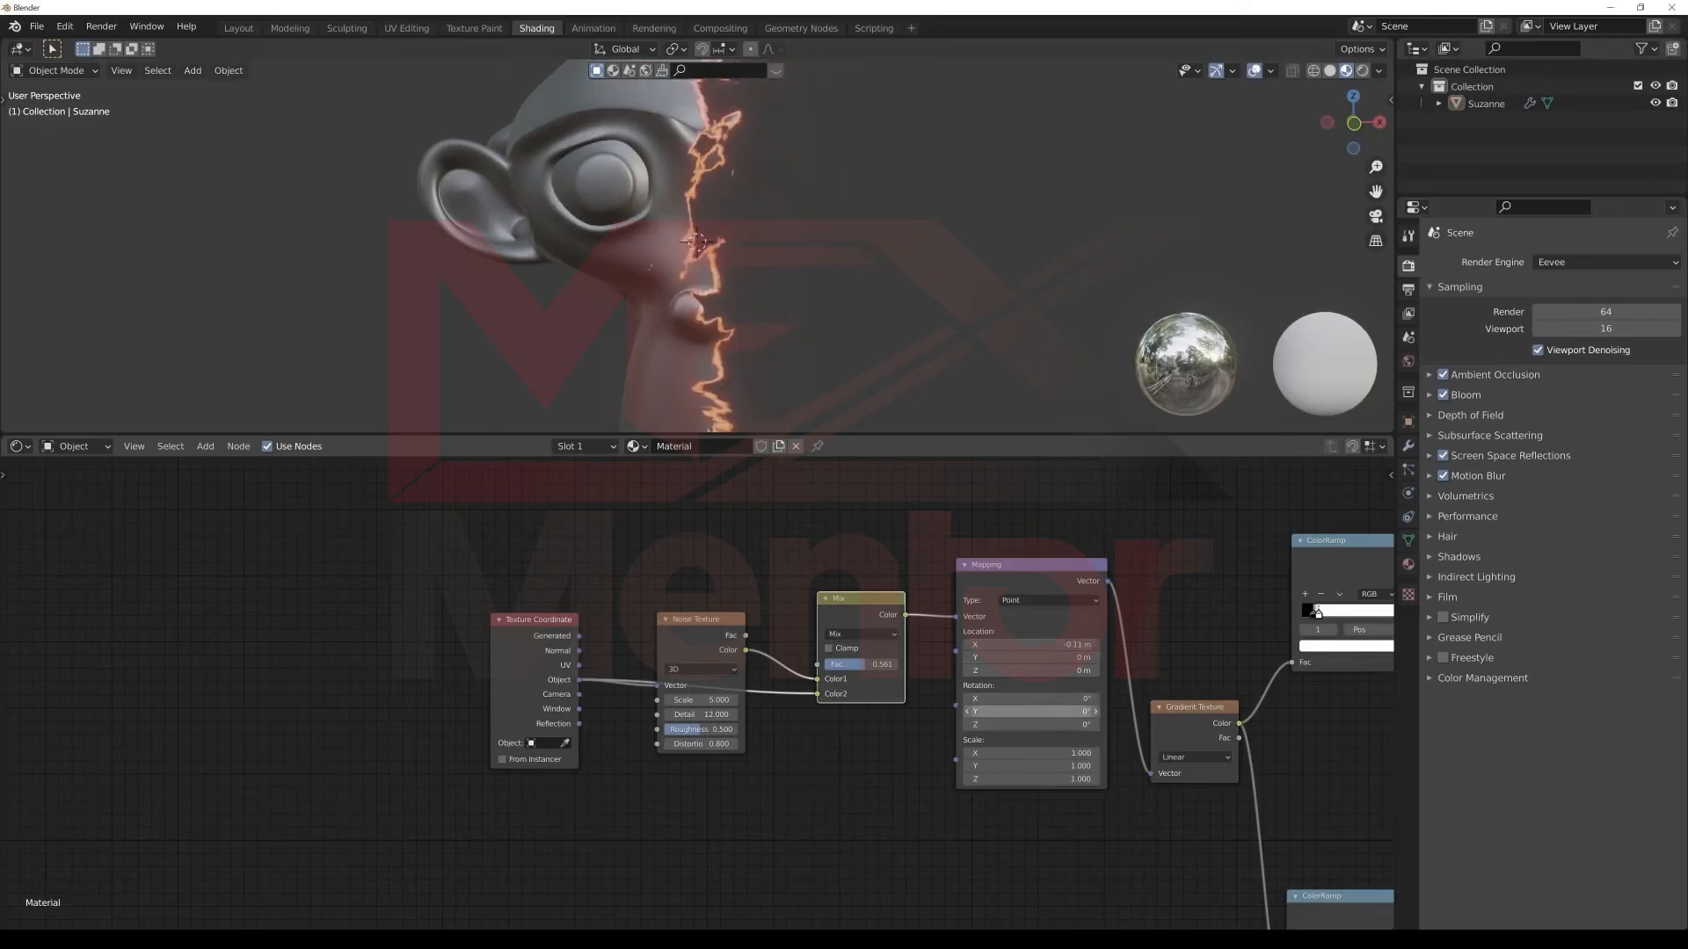
# Try rotating the gradient around Y in the Mapping node, and reset that rotation to 0°.
pyautogui.moveTo(1031, 711); pyautogui.dragTo(964, 711)
pyautogui.scroll(-5, 772, 340)
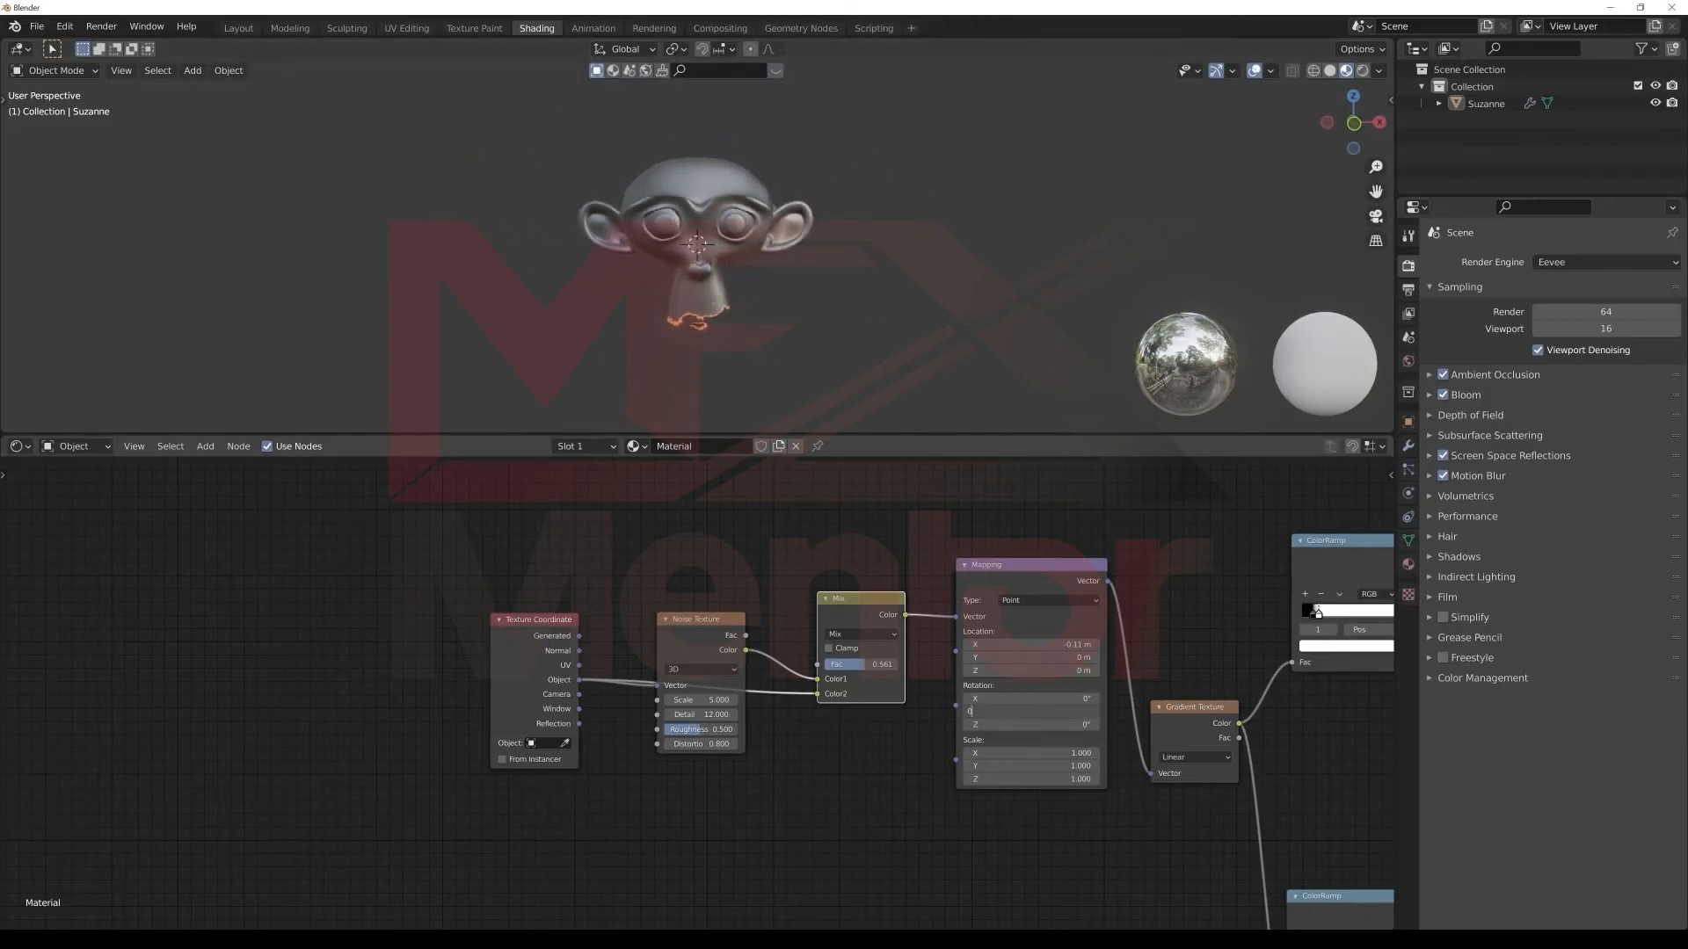
pyautogui.press('Return')
# Set the Mapping node's X location to -0.16 m and the Noise Texture's scale to 4.45 and distortion to 0.91.
pyautogui.scroll(3, 754, 279)
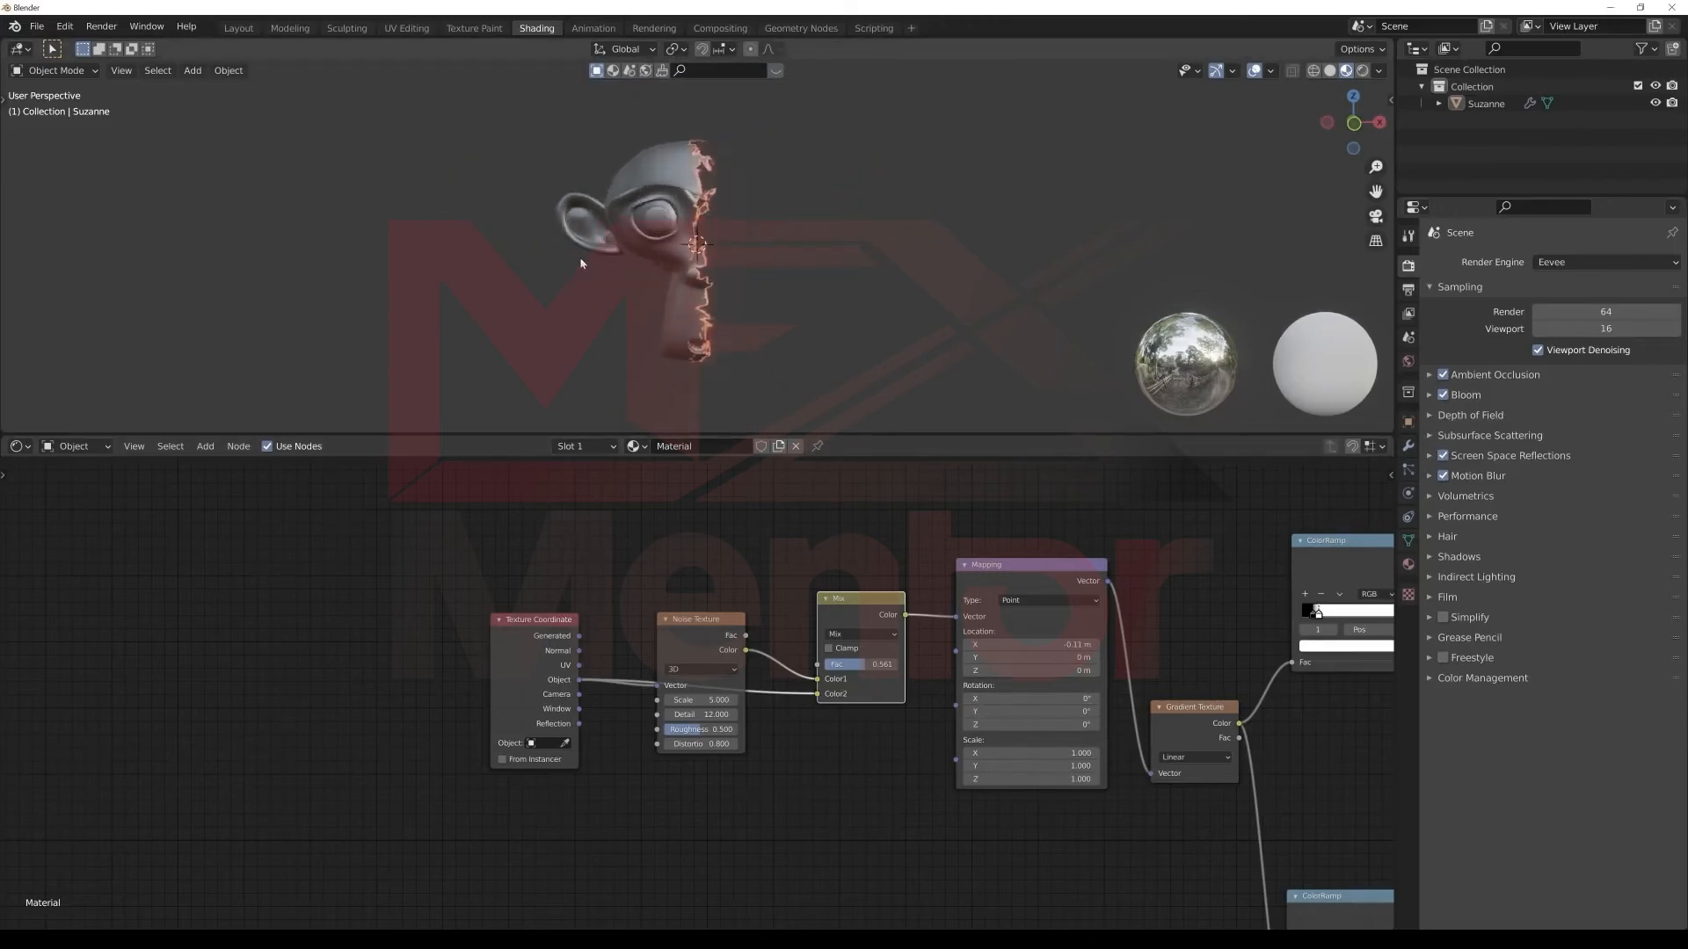
pyautogui.moveTo(1050, 648)
pyautogui.mouseDown()
pyautogui.moveTo(966, 648)
pyautogui.moveTo(1033, 648)
pyautogui.mouseUp()
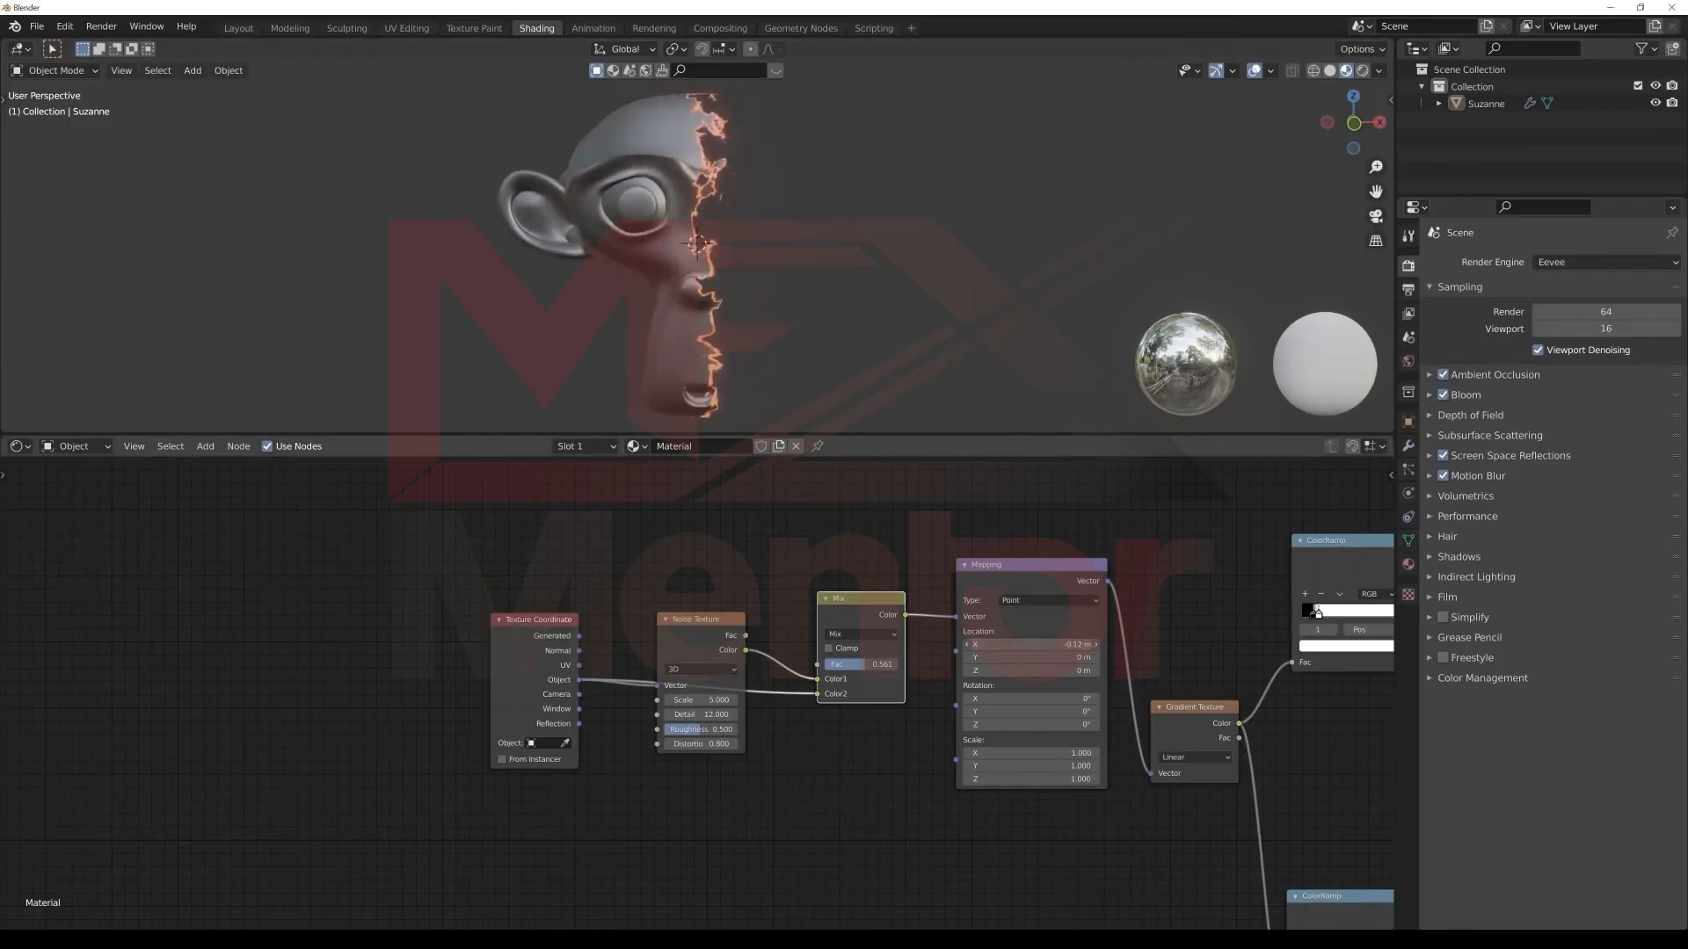
pyautogui.scroll(6, 783, 240)
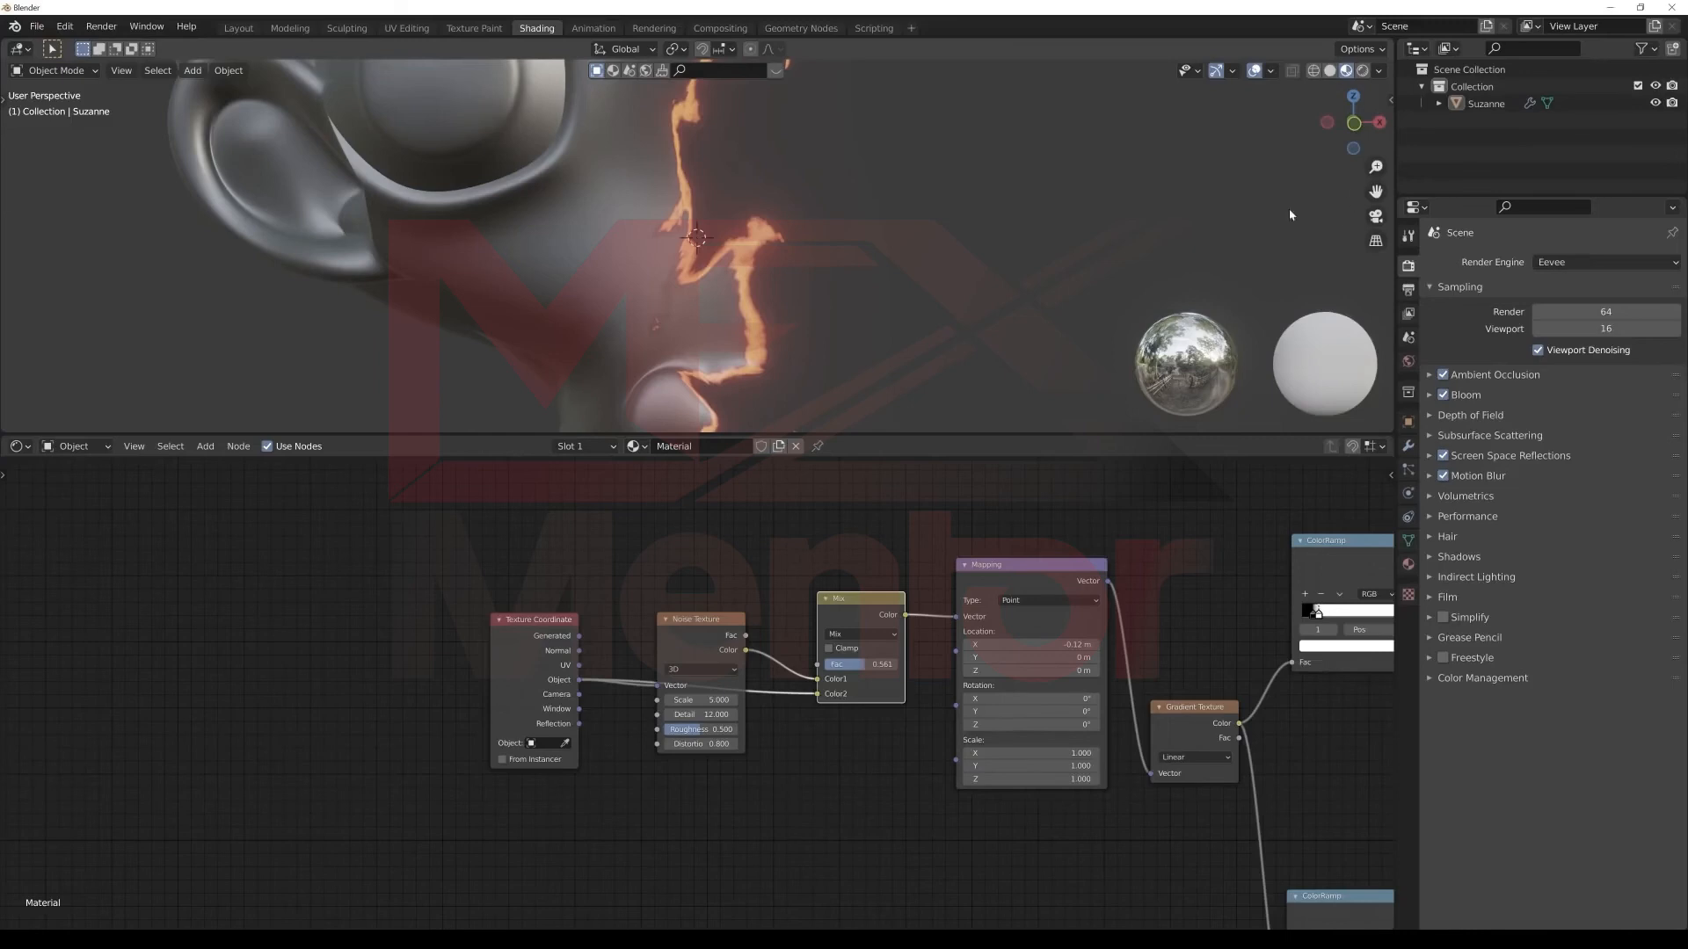
pyautogui.moveTo(791, 620); pyautogui.dragTo(835, 625)
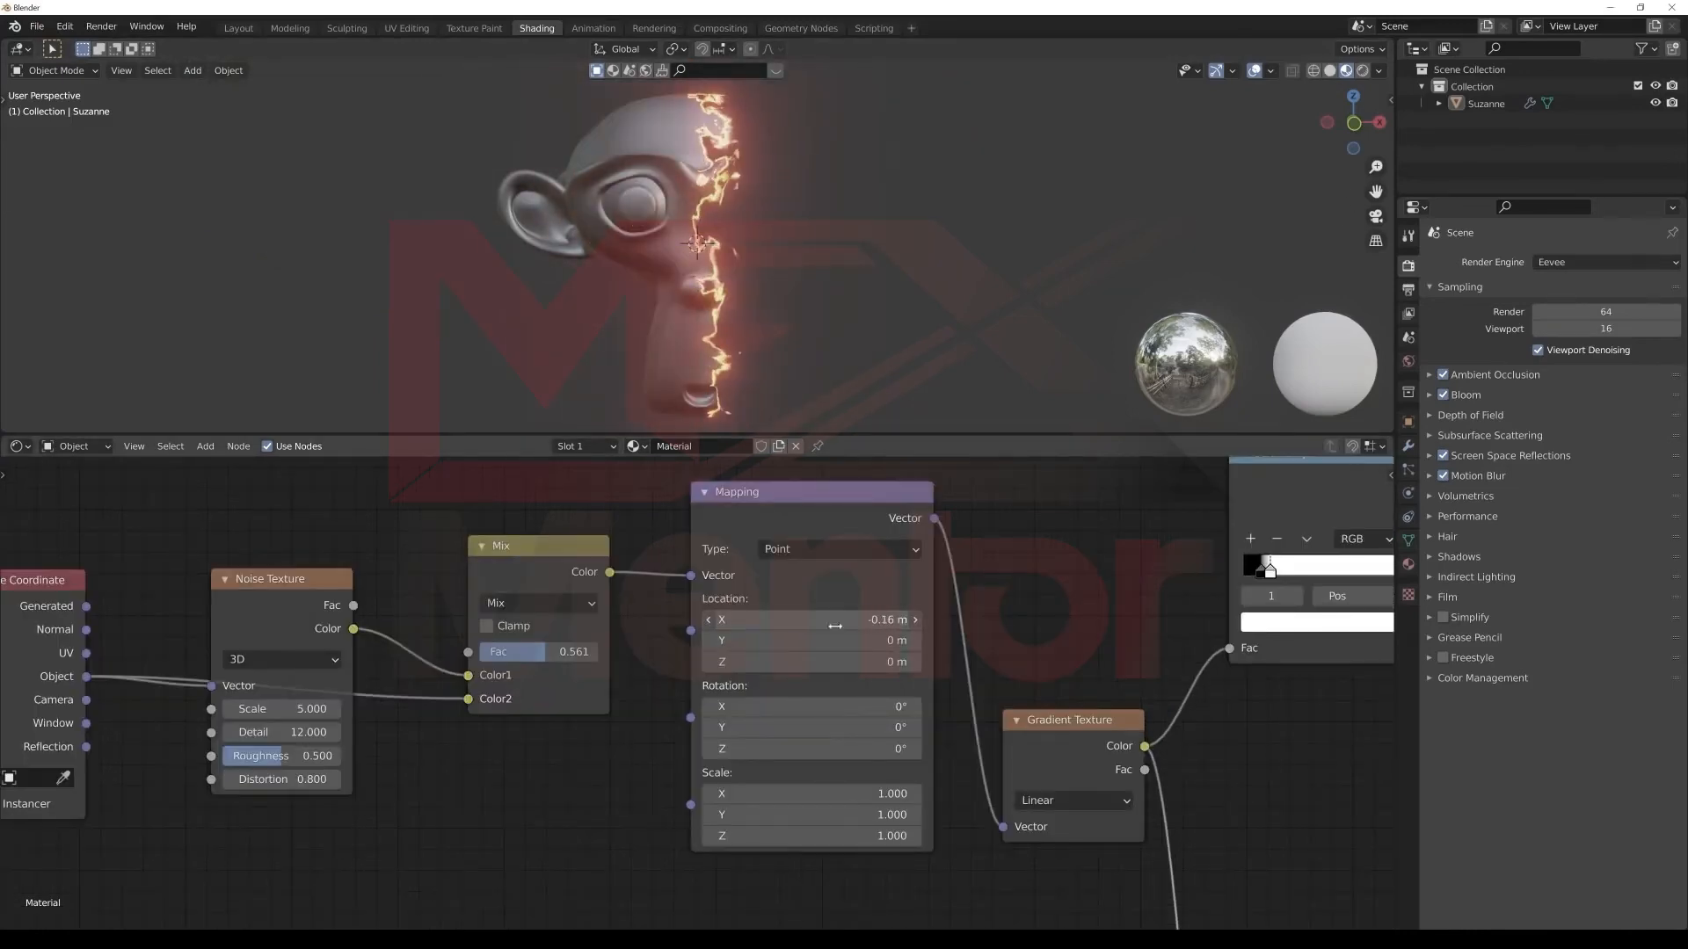
pyautogui.moveTo(317, 708); pyautogui.dragTo(276, 709)
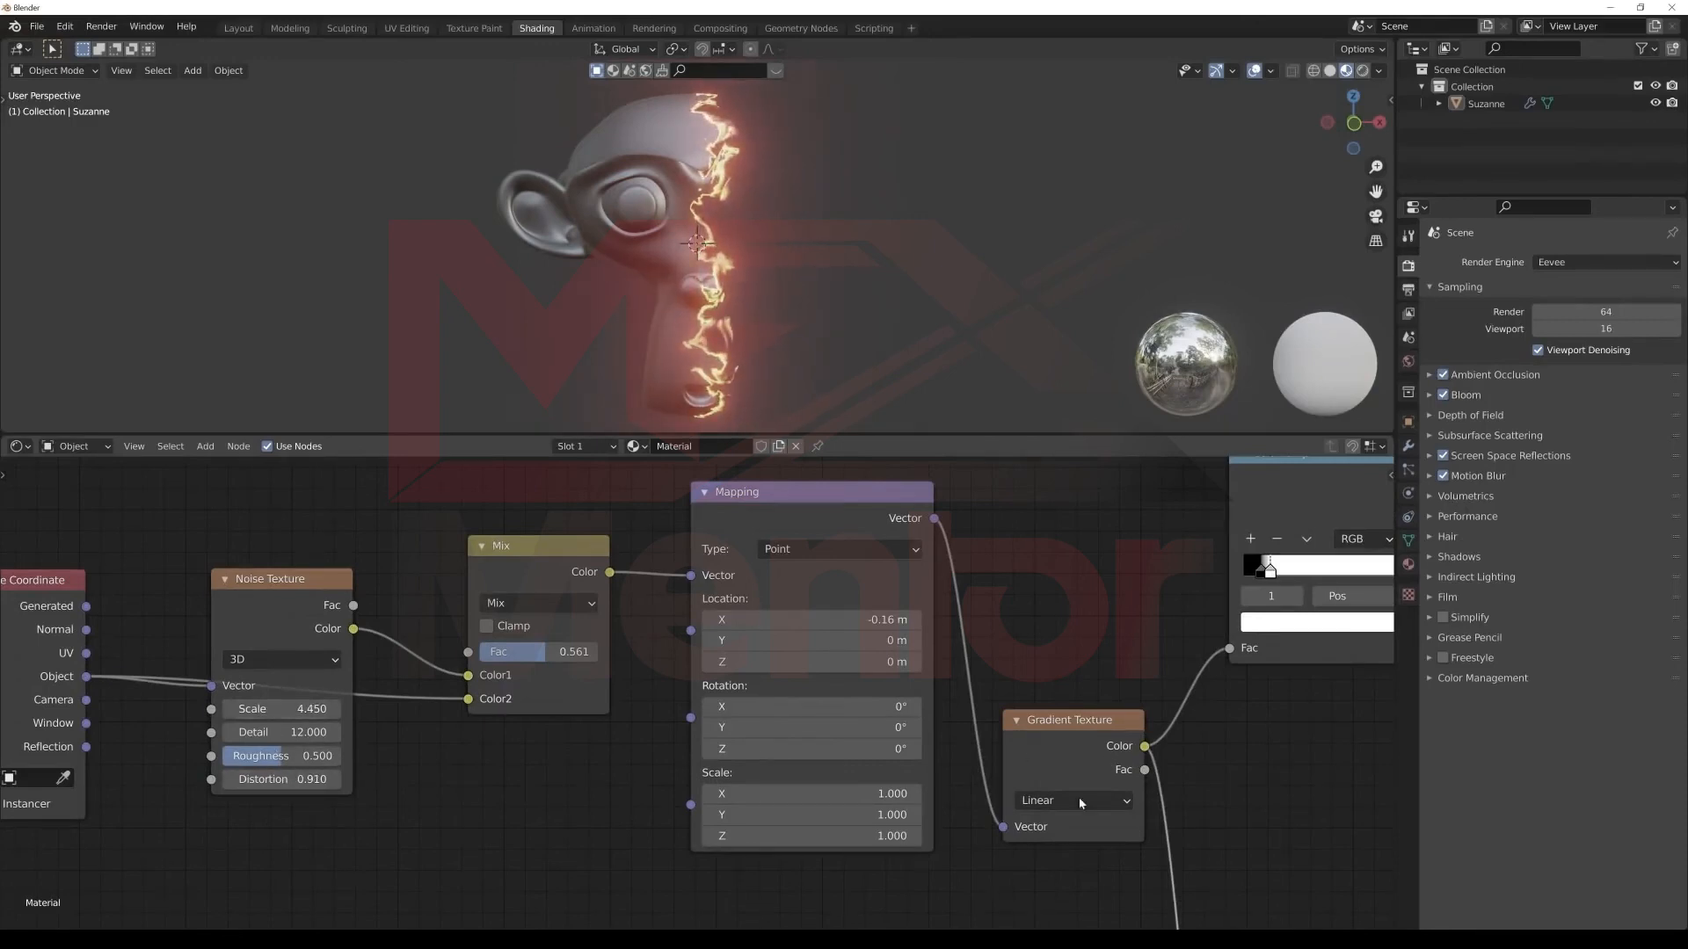
# Set the Mapping node's X location to -0.13 m.
pyautogui.moveTo(852, 620)
pyautogui.mouseDown()
pyautogui.moveTo(910, 621)
pyautogui.moveTo(822, 621)
pyautogui.moveTo(883, 620)
pyautogui.moveTo(854, 620)
pyautogui.mouseUp()
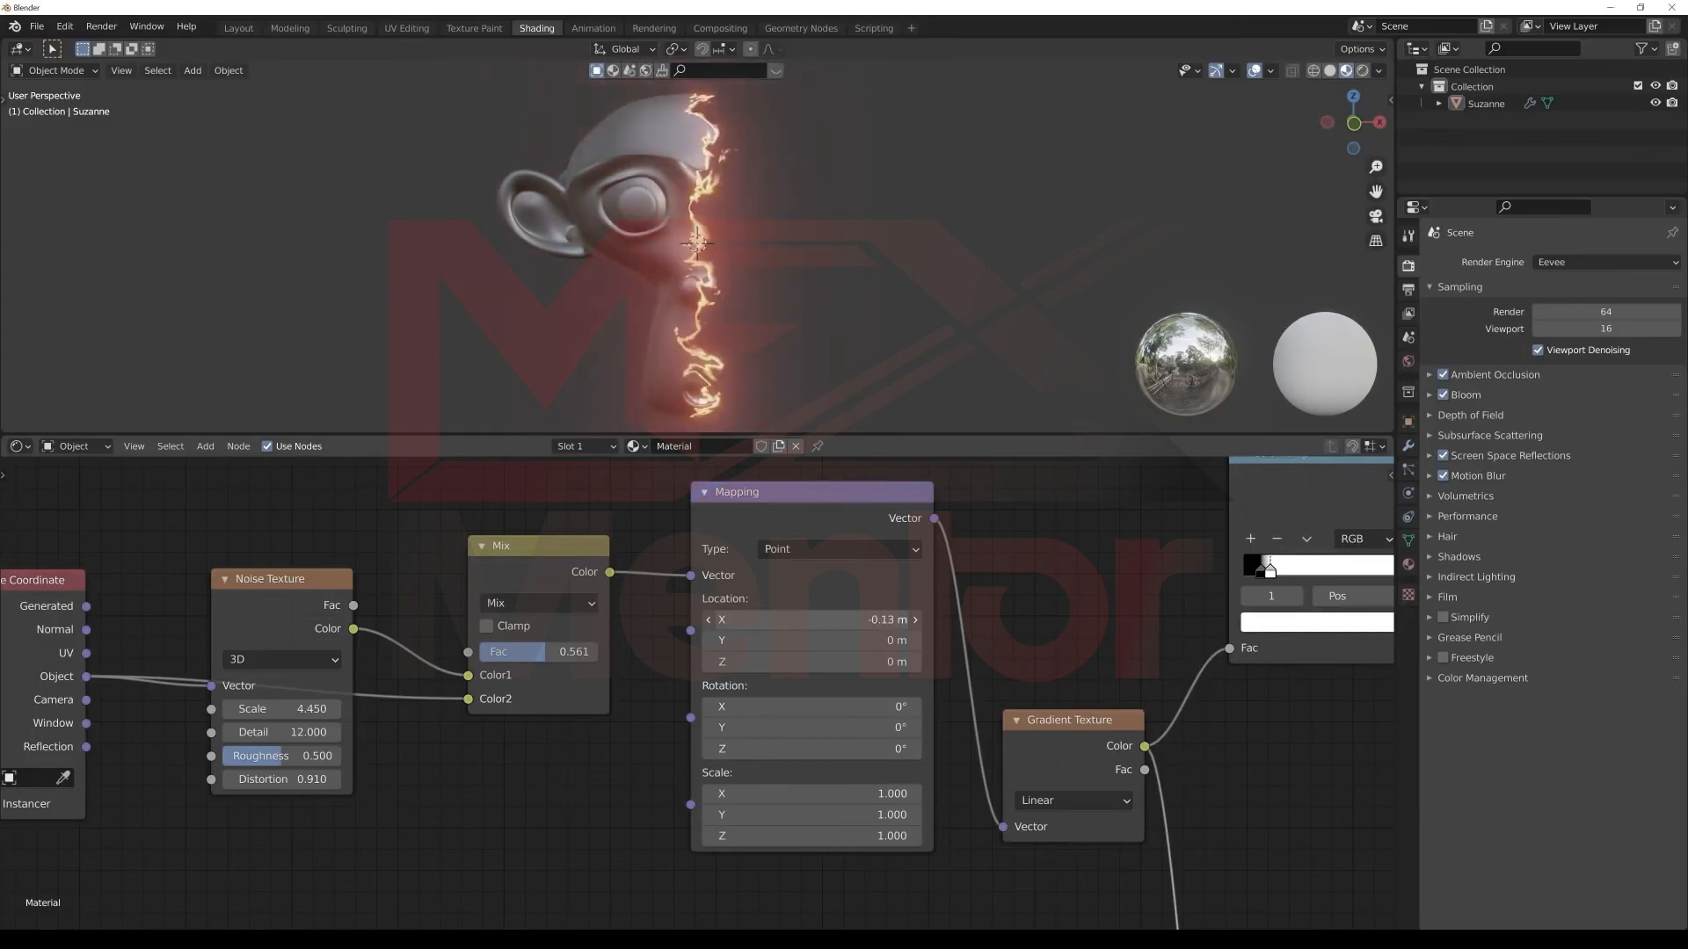
# Insert a Hue Saturation Value node between the lower ColorRamp's colour output and the Principled BSDF's Emission input.
pyautogui.moveTo(1055, 659); pyautogui.dragTo(488, 515, button='middle')
pyautogui.moveTo(864, 791); pyautogui.dragTo(768, 599, button='middle')
pyautogui.hotkey('shift', 'a')
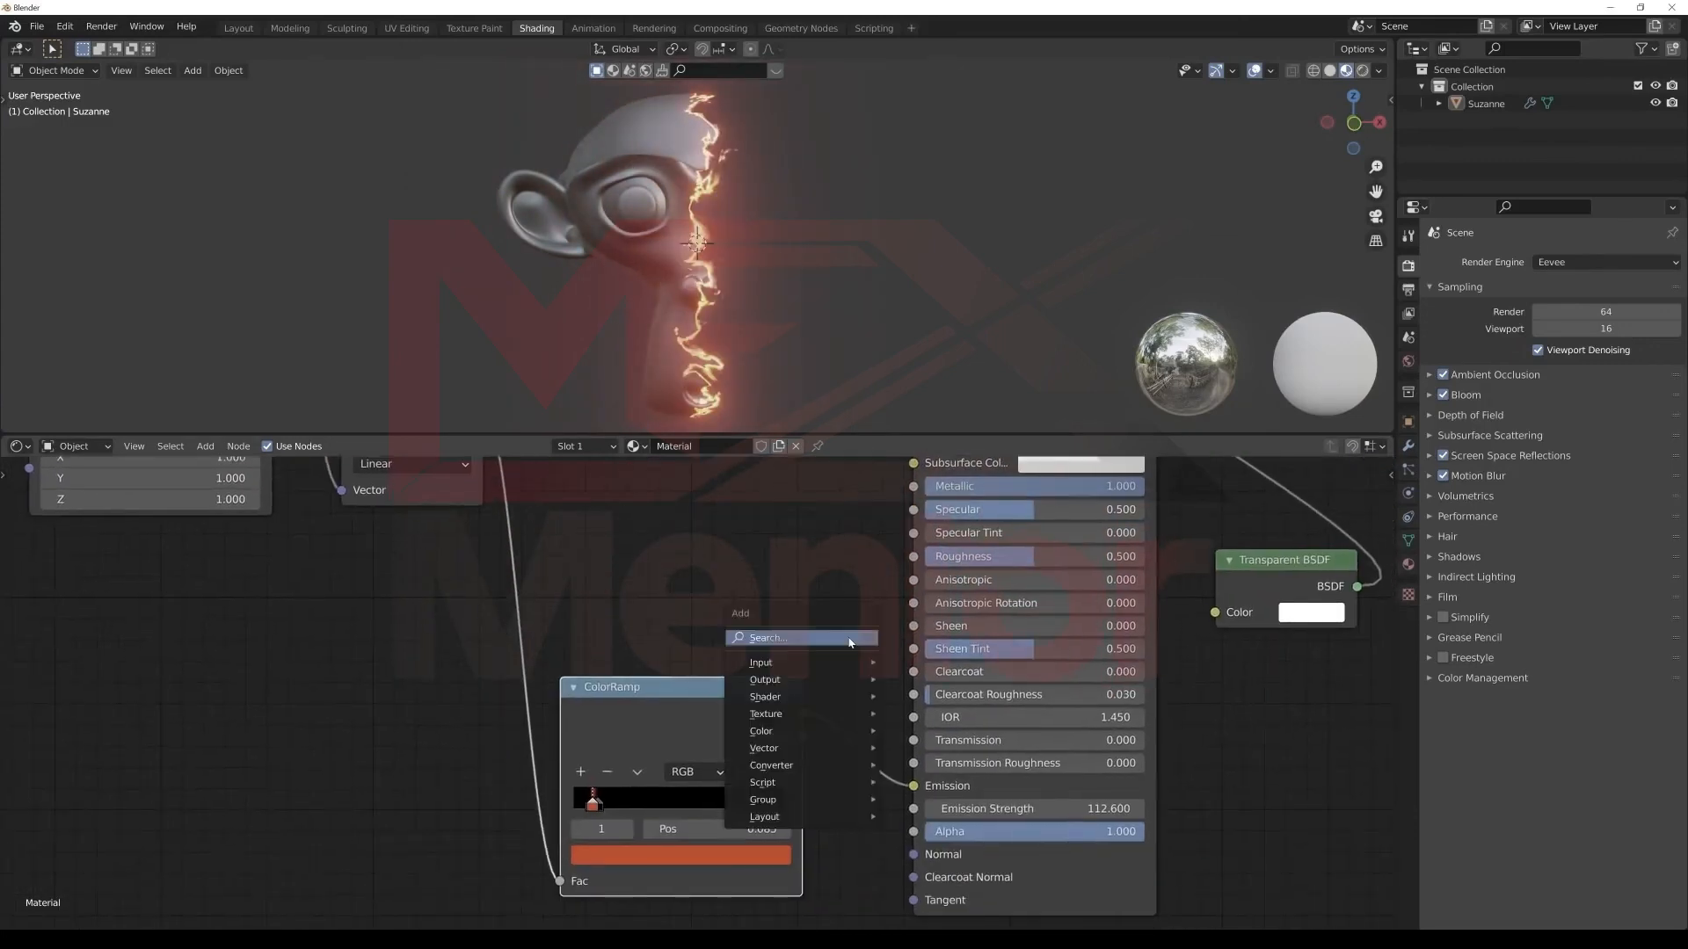
pyautogui.click(850, 643)
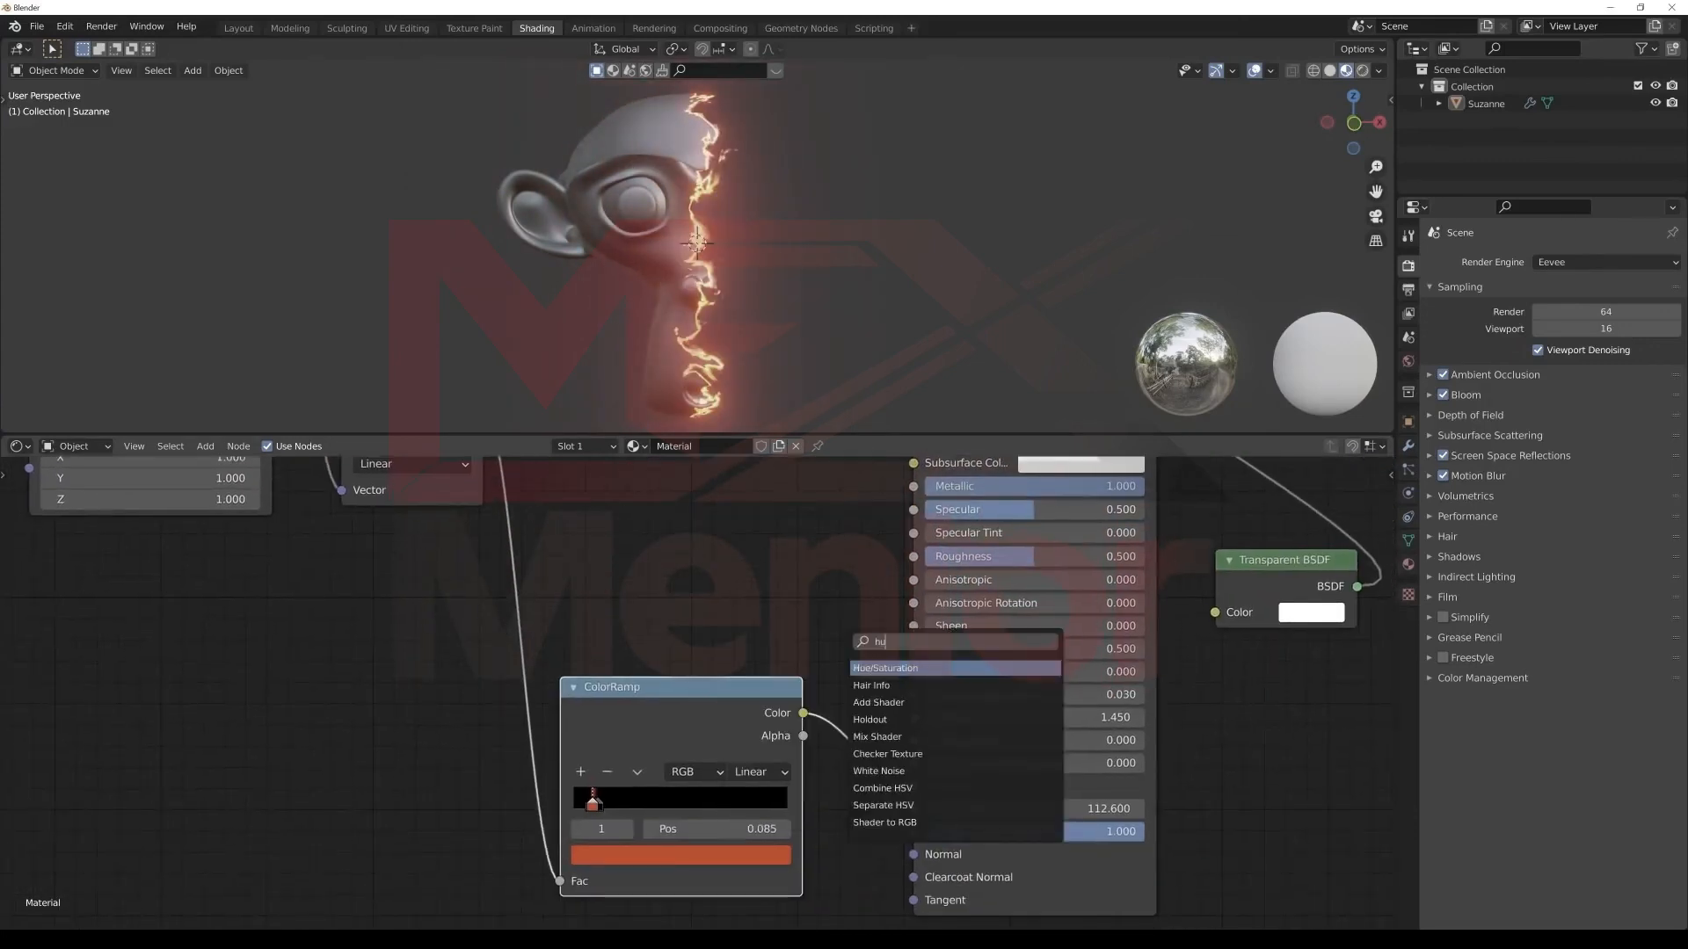
pyautogui.press('Return')
pyautogui.click(856, 694)
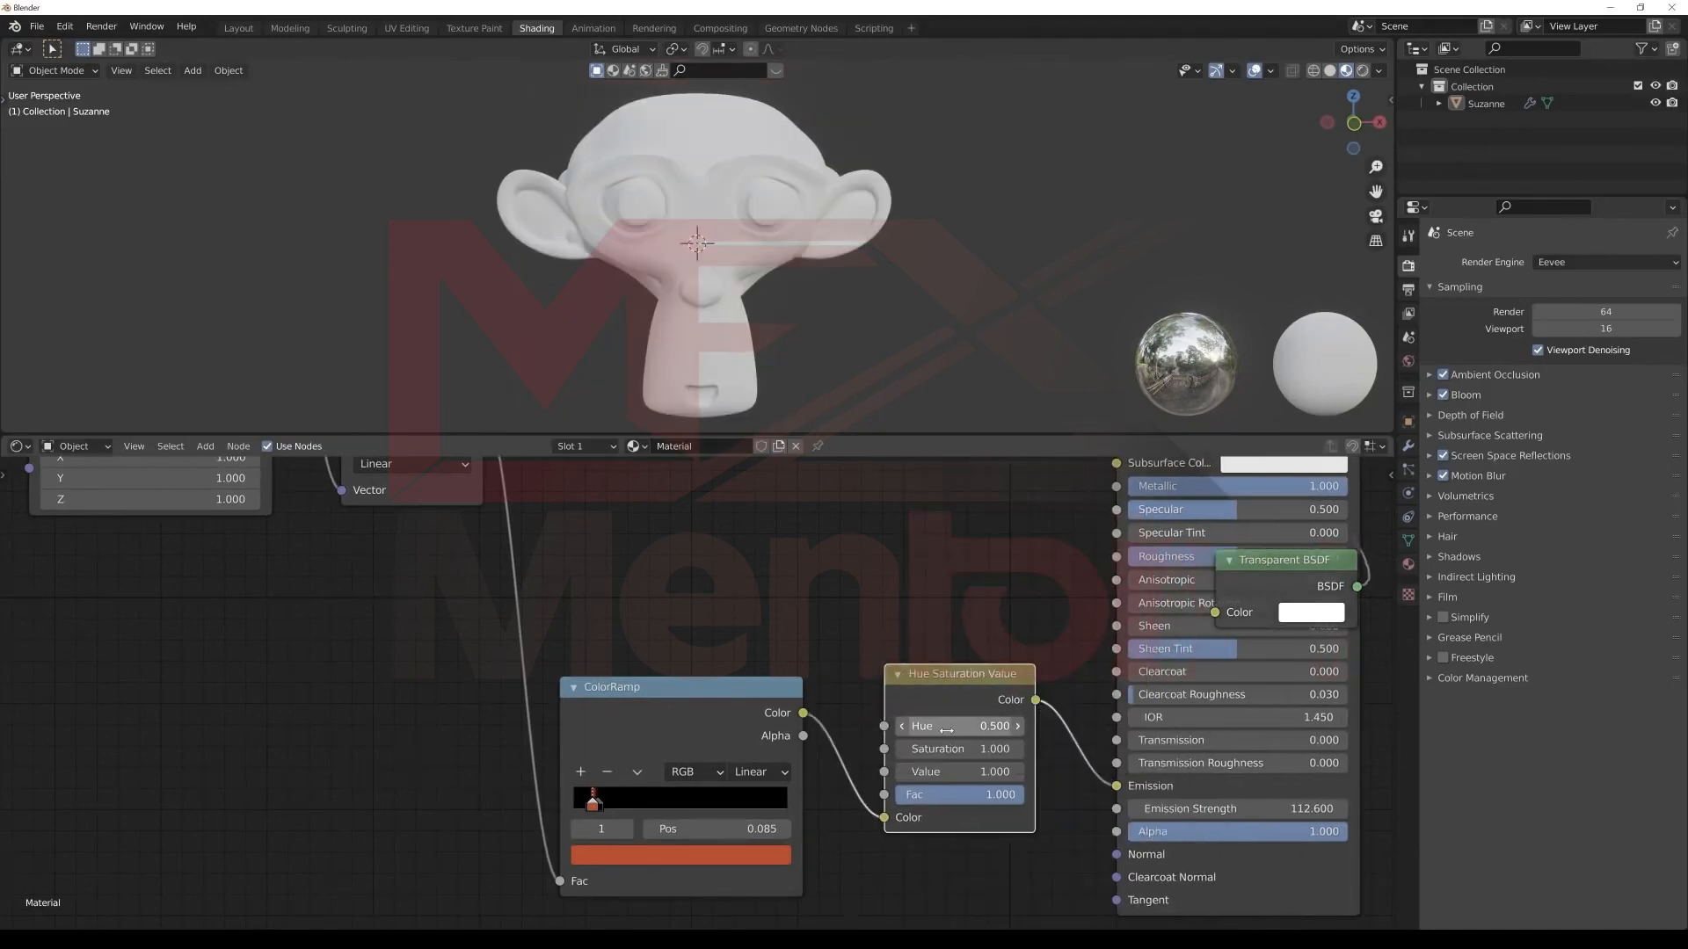
# Shift the glowing edge to purple by setting the Hue Saturation Value node's hue to 0.230.
pyautogui.moveTo(946, 730); pyautogui.dragTo(984, 726)
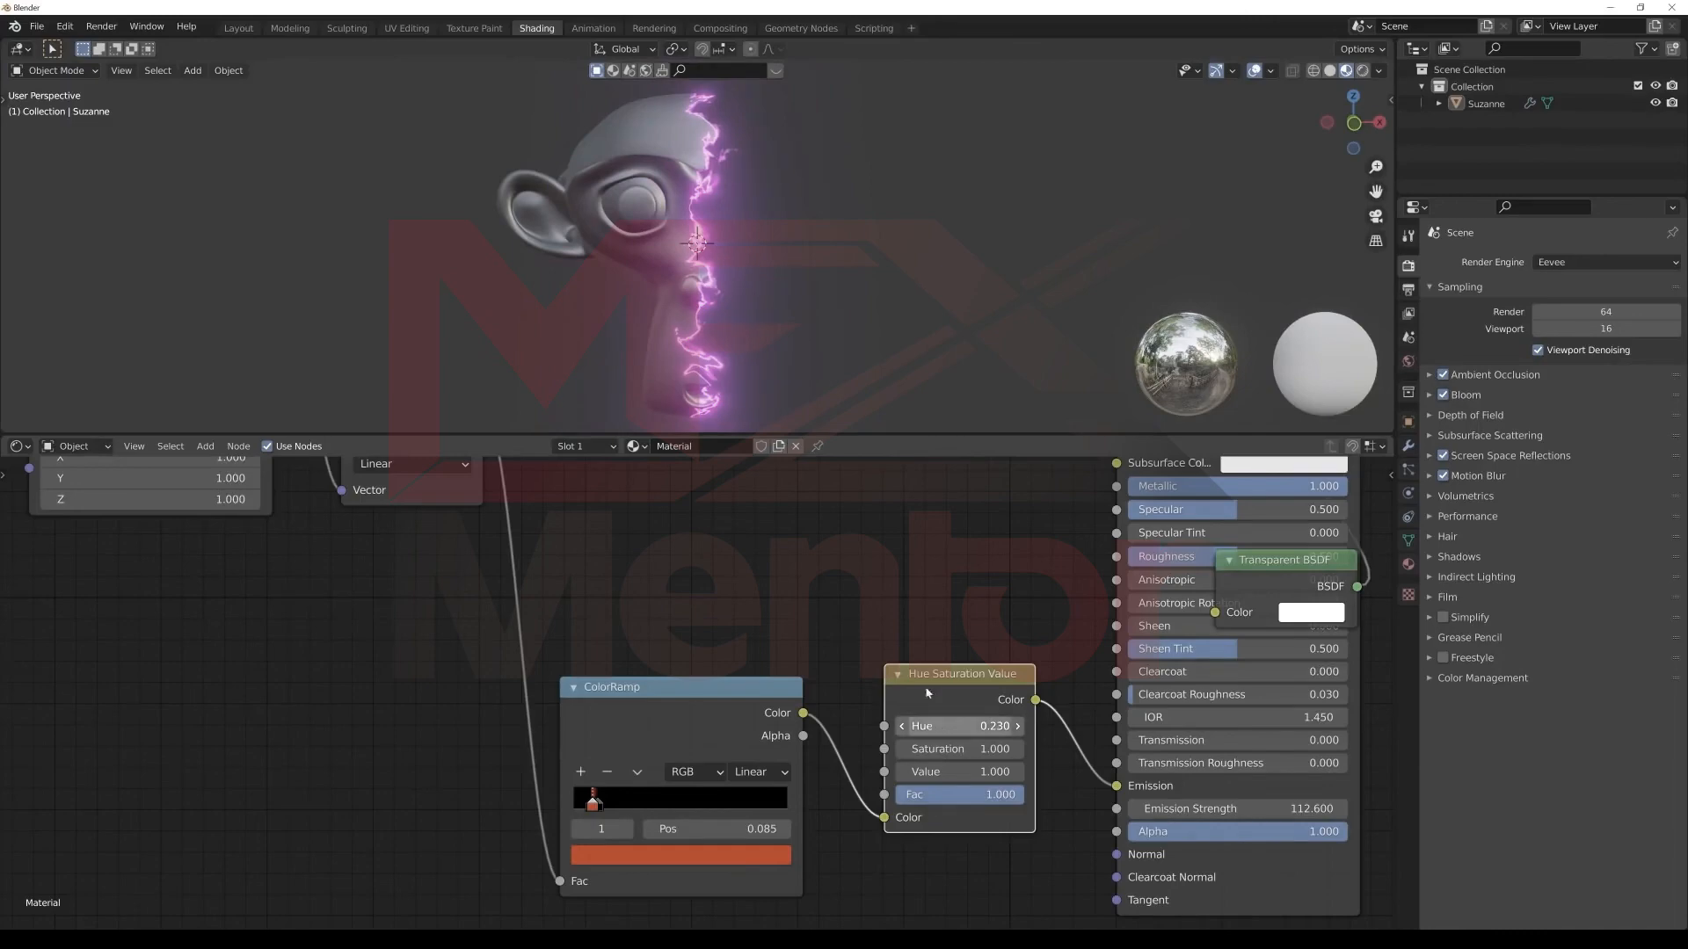
pyautogui.scroll(-8, 641, 679)
pyautogui.moveTo(630, 578); pyautogui.dragTo(750, 731, button='middle')
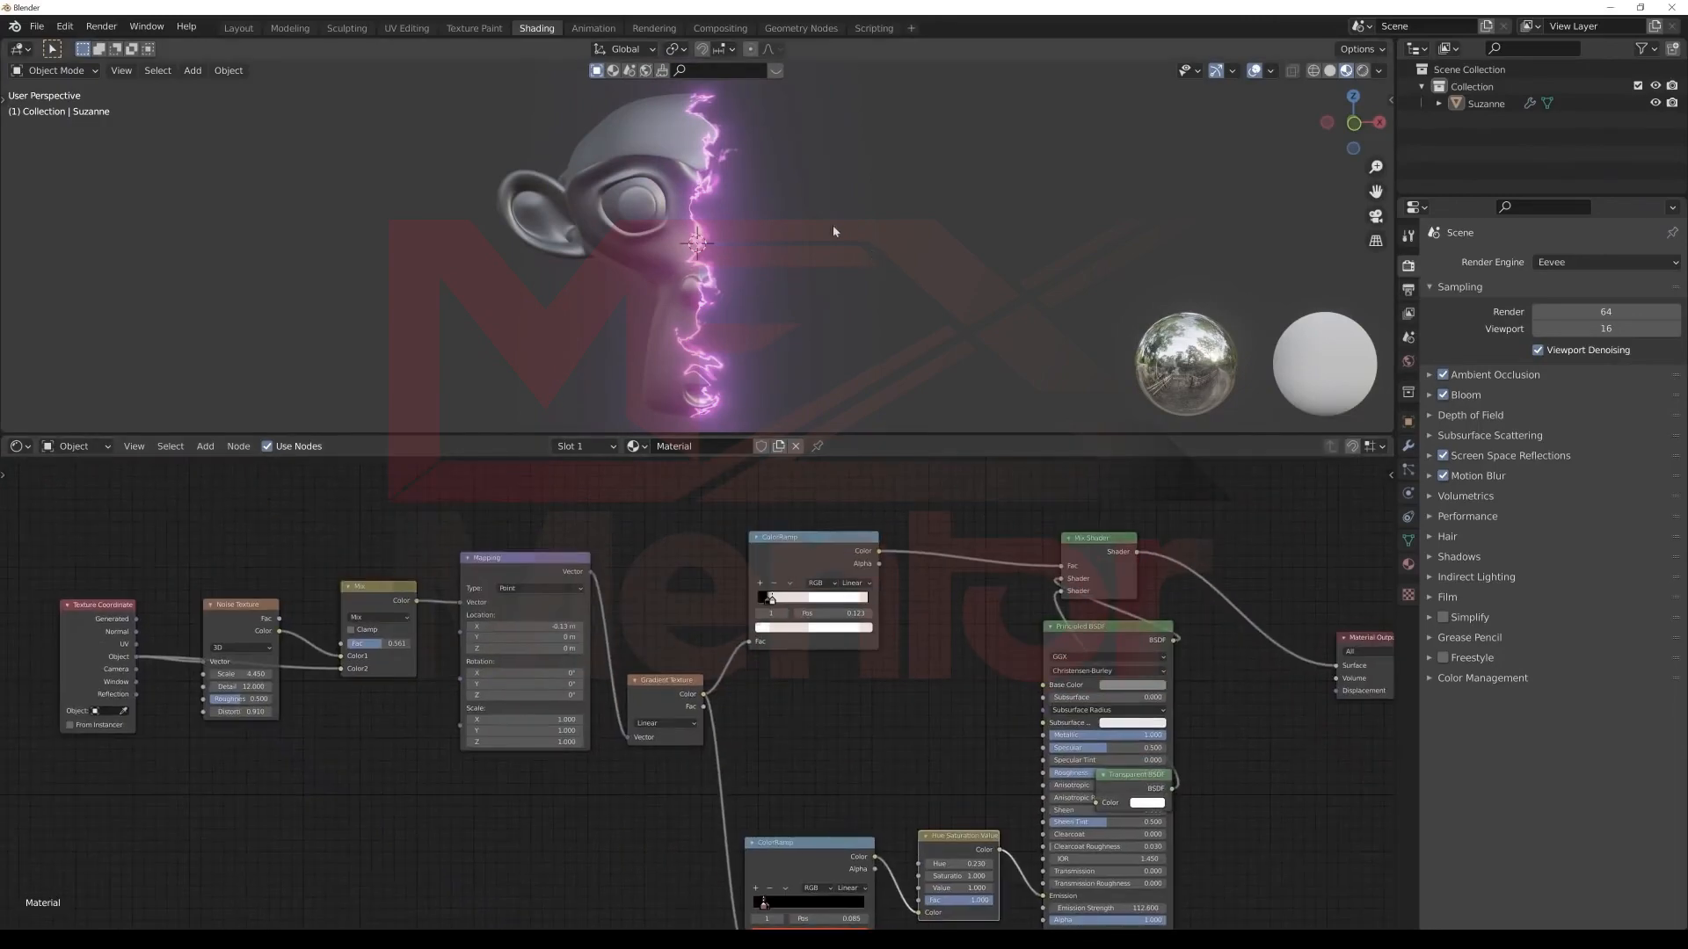